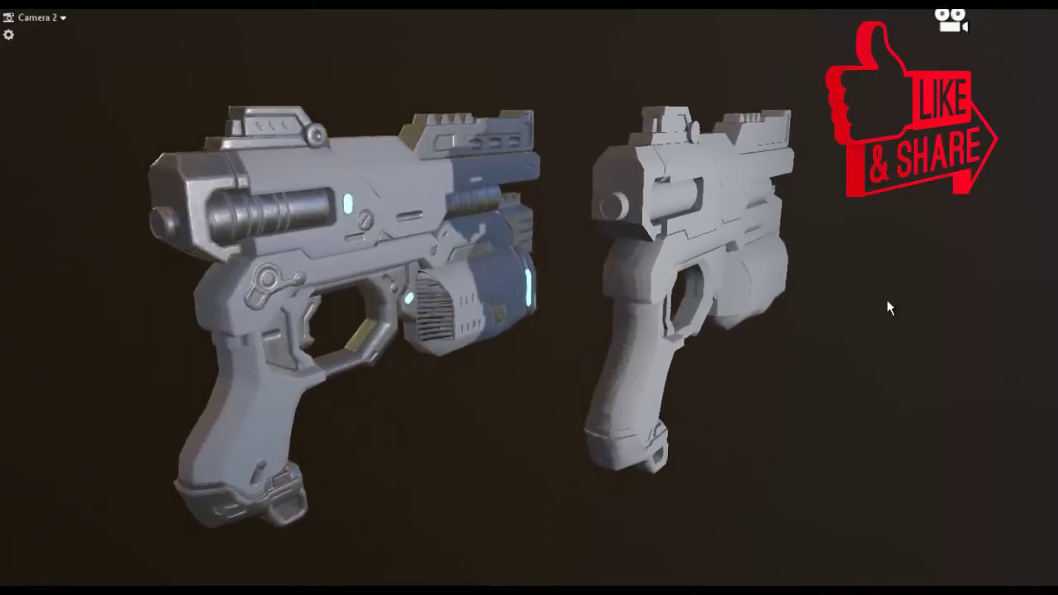
Open the Scene Explorer with the gun's layers and place it beside the model.
middle_drag(625, 79, 526, 99)
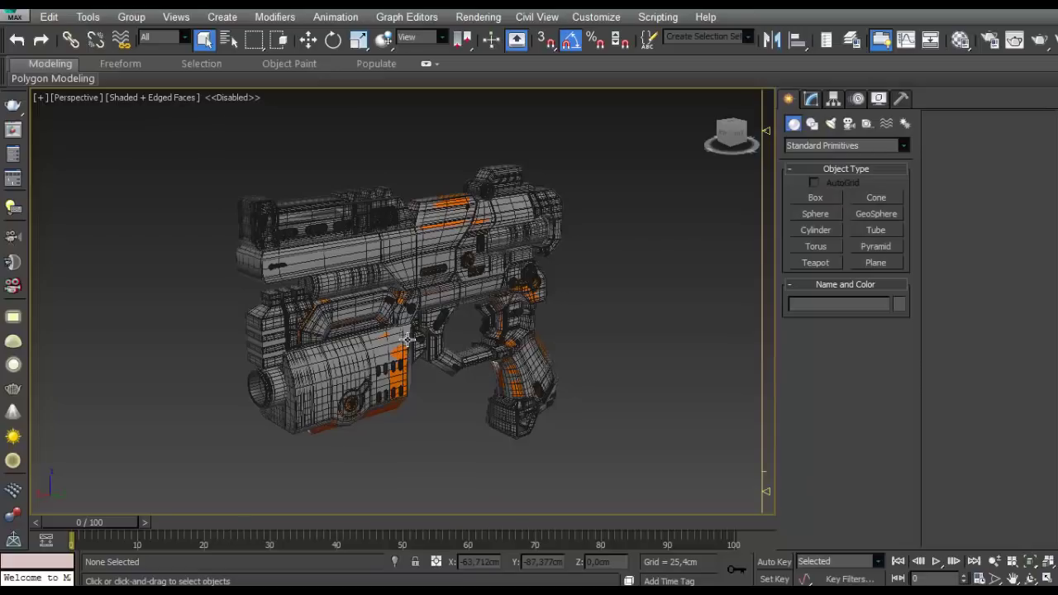
alt+middle_drag(400, 345, 389, 347)
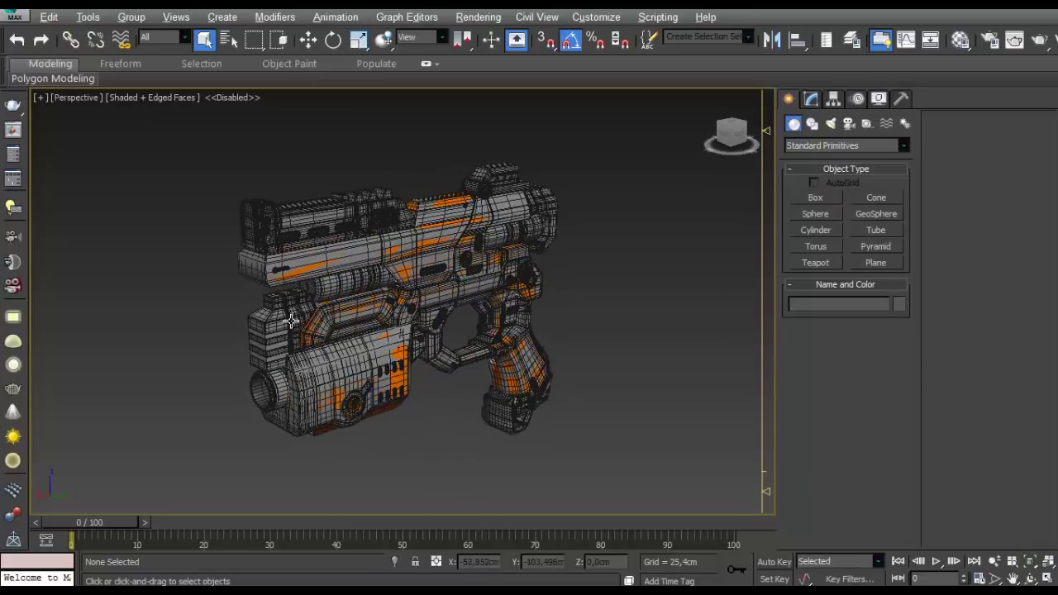
alt+middle_drag(290, 322, 472, 323)
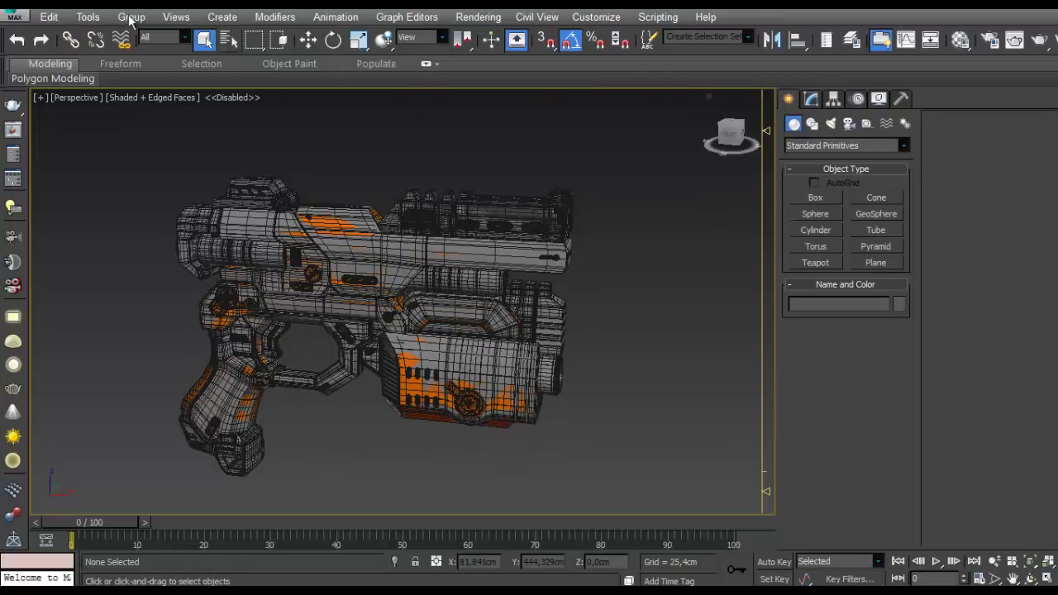
click(91, 18)
click(102, 51)
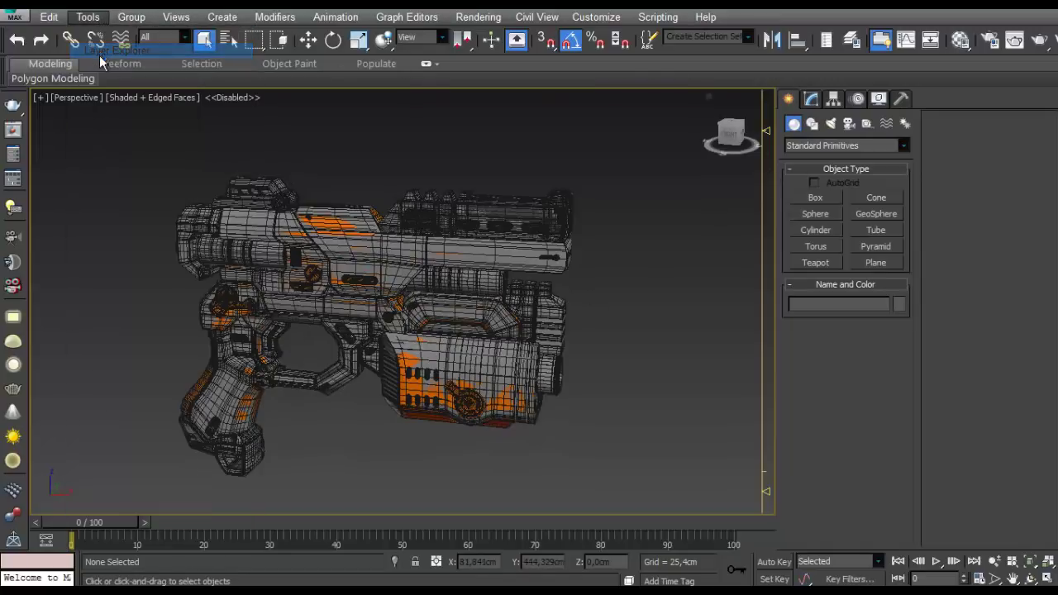
drag(0, 86, 674, 79)
middle_drag(470, 195, 405, 230)
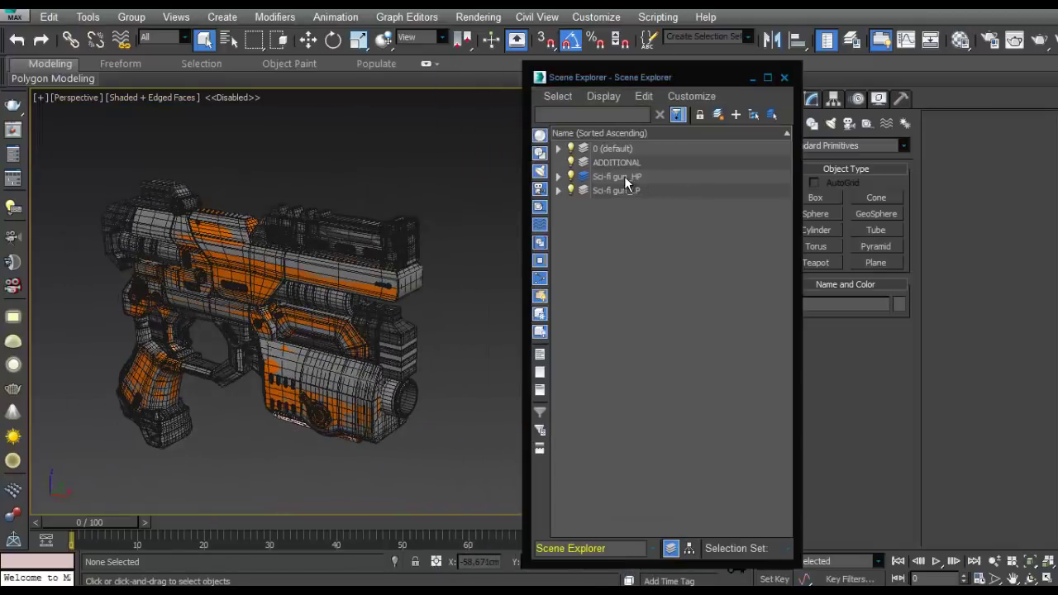
Hide the Sci-fi gun_HP layer and examine the low-poly gun on its own.
click(624, 176)
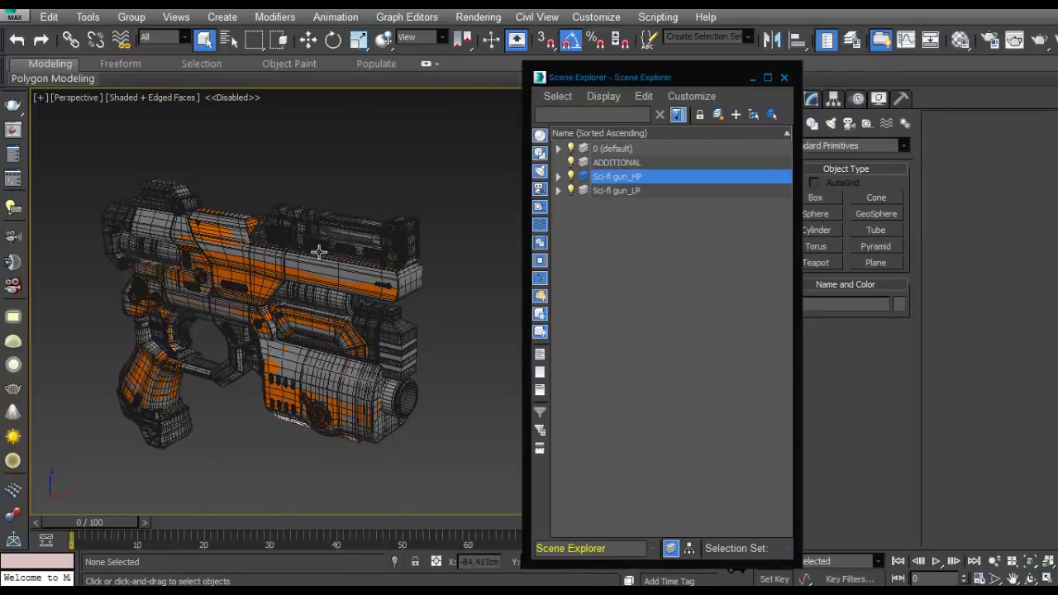
click(640, 191)
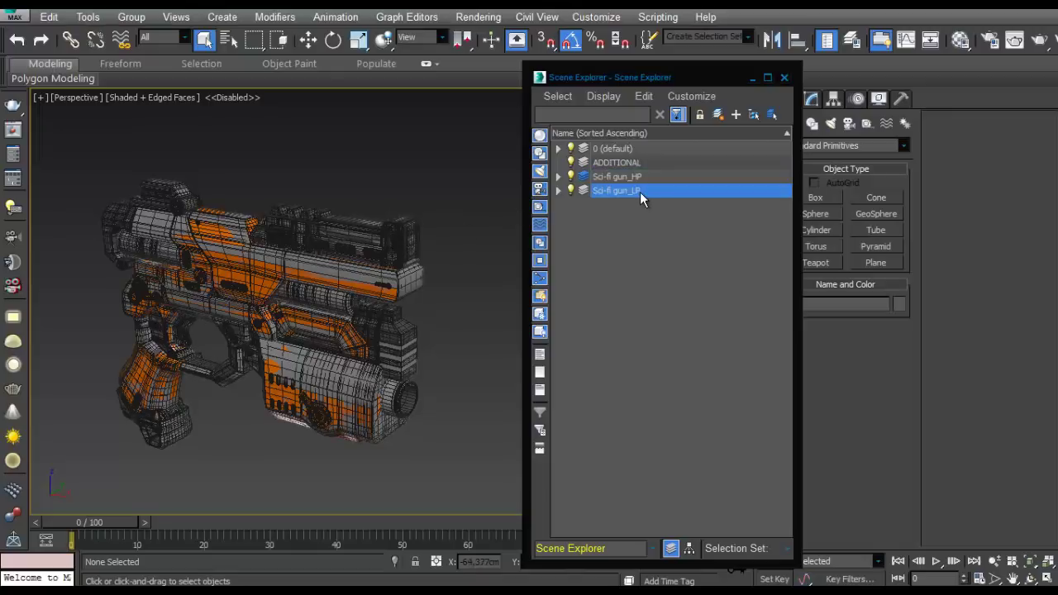
click(570, 176)
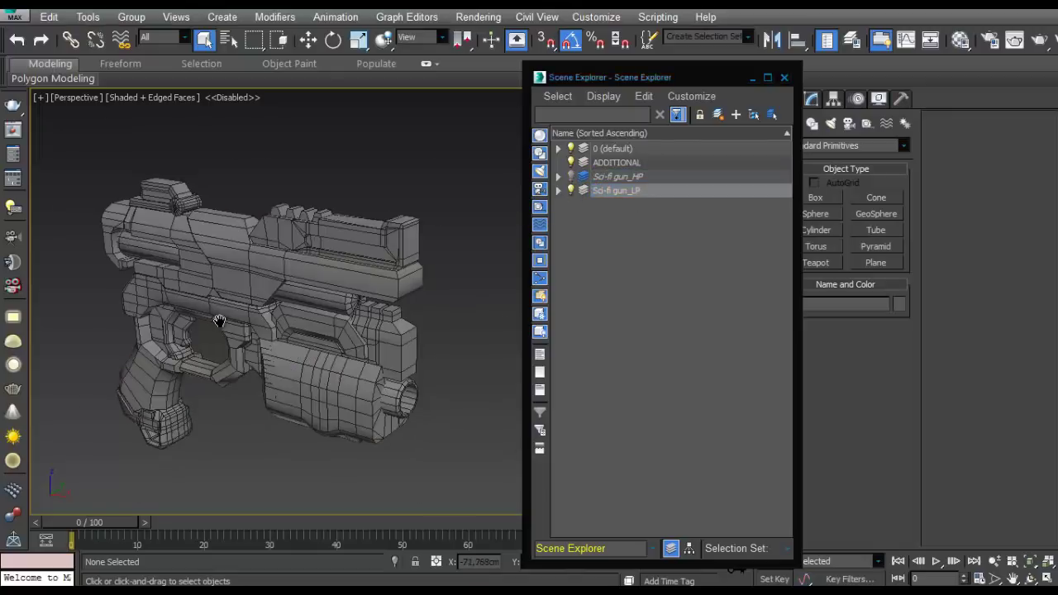
scroll(259, 312, up, 6)
alt+middle_drag(274, 294, 180, 337)
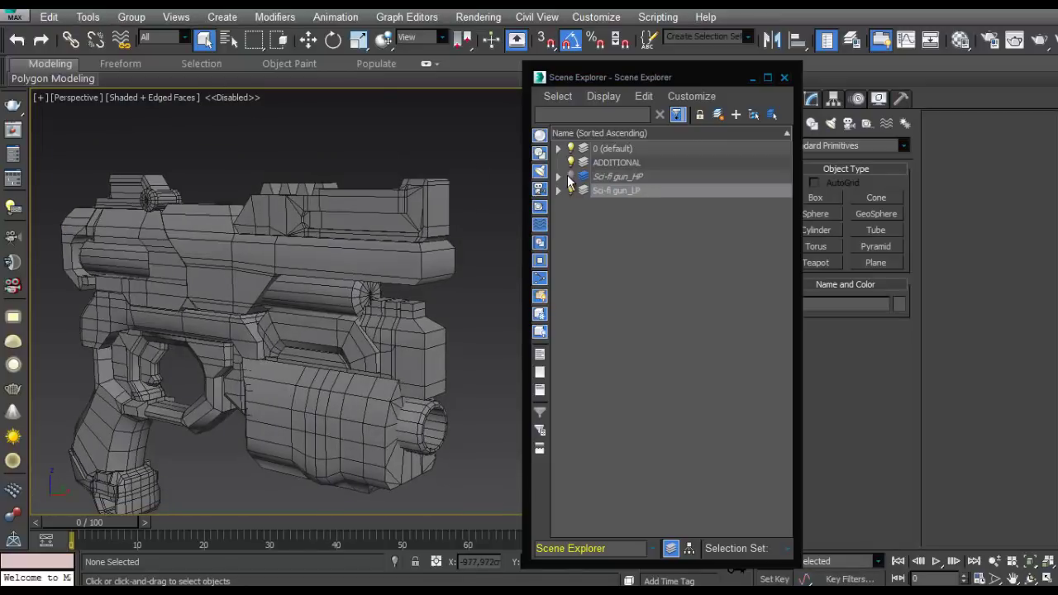
Hide the Sci-fi gun_LP layer and show the Sci-fi gun_HP layer to inspect the high-poly mesh.
click(570, 190)
click(570, 176)
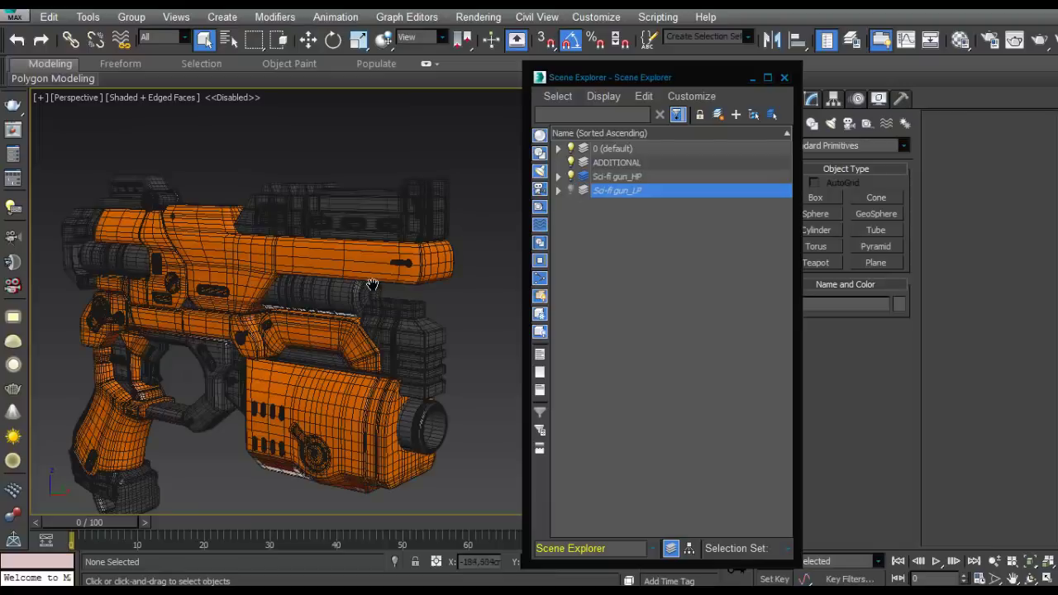
scroll(372, 284, up, 2)
scroll(371, 284, down, 2)
mouse_move(371, 284)
alt+middle_down()
mouse_move(372, 312)
mouse_move(366, 266)
alt+middle_up()
scroll(156, 236, up, 3)
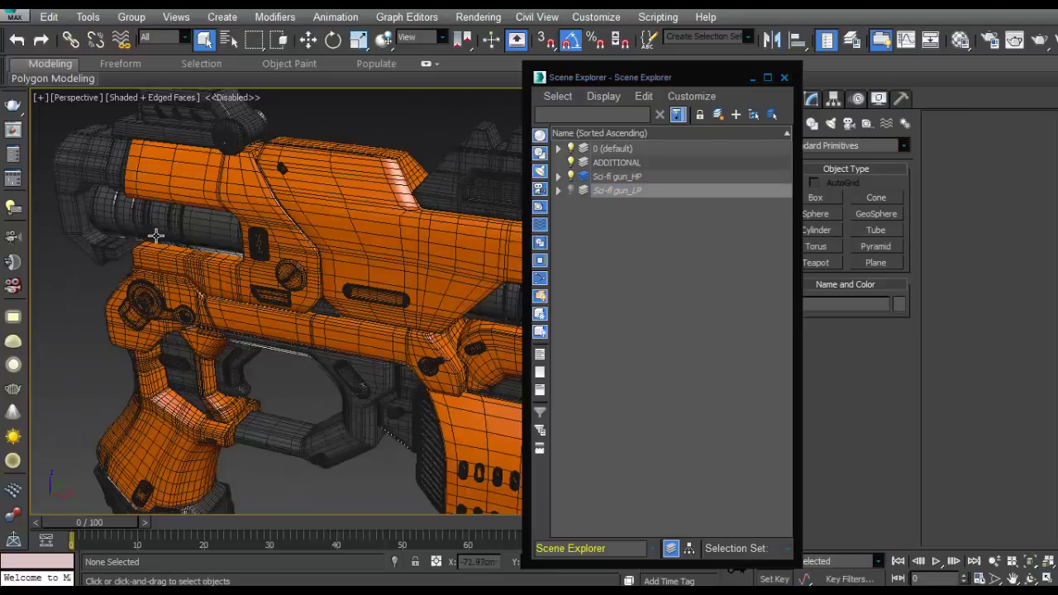
alt+middle_drag(155, 235, 546, 216)
Dock the Scene Explorer beside the command panel and expand the Sci-fi gun_HP layer.
drag(669, 80, 877, 104)
mouse_move(295, 243)
middle_down()
mouse_move(373, 210)
mouse_move(382, 243)
mouse_move(290, 248)
middle_up()
scroll(372, 210, up, 3)
scroll(262, 267, up, 3)
middle_drag(345, 289, 252, 406)
Select the Sci-fi gun_PGenerator_HP part below the barrel and show its Editable Poly settings.
click(283, 467)
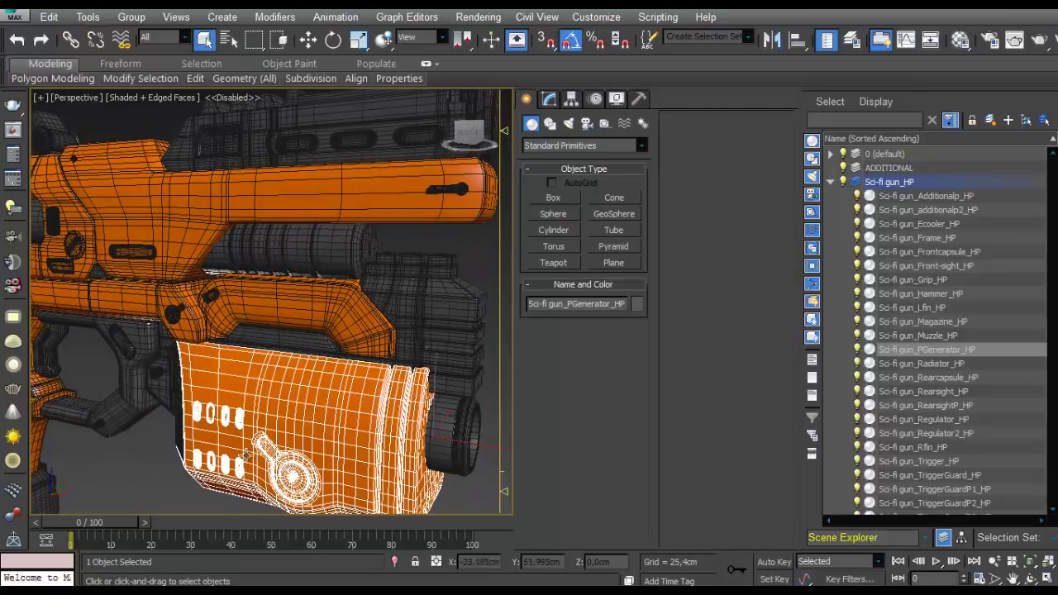
alt+middle_drag(283, 467, 326, 450)
click(548, 98)
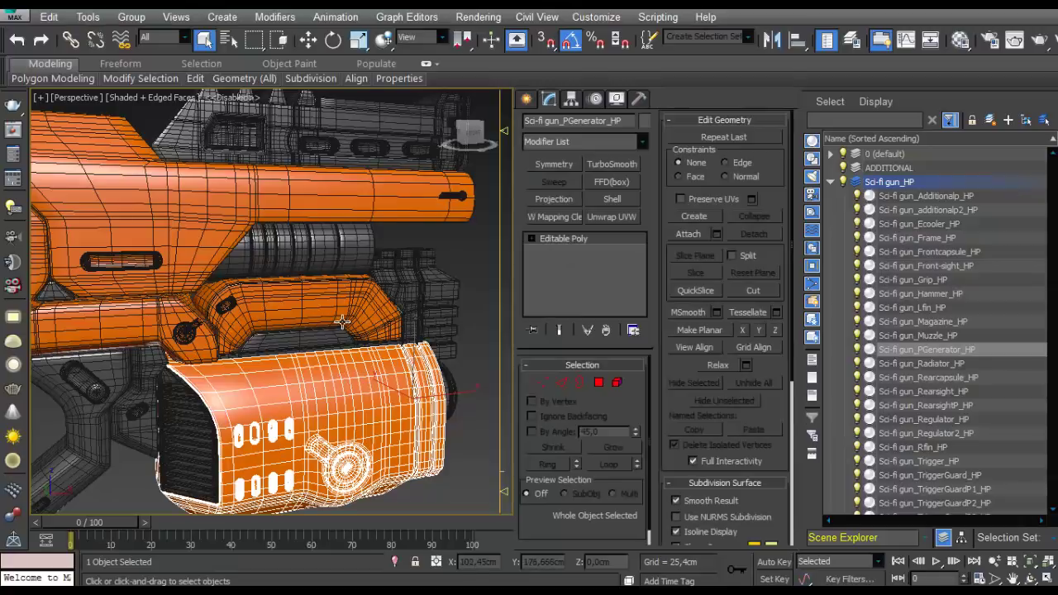
middle_drag(304, 368, 323, 272)
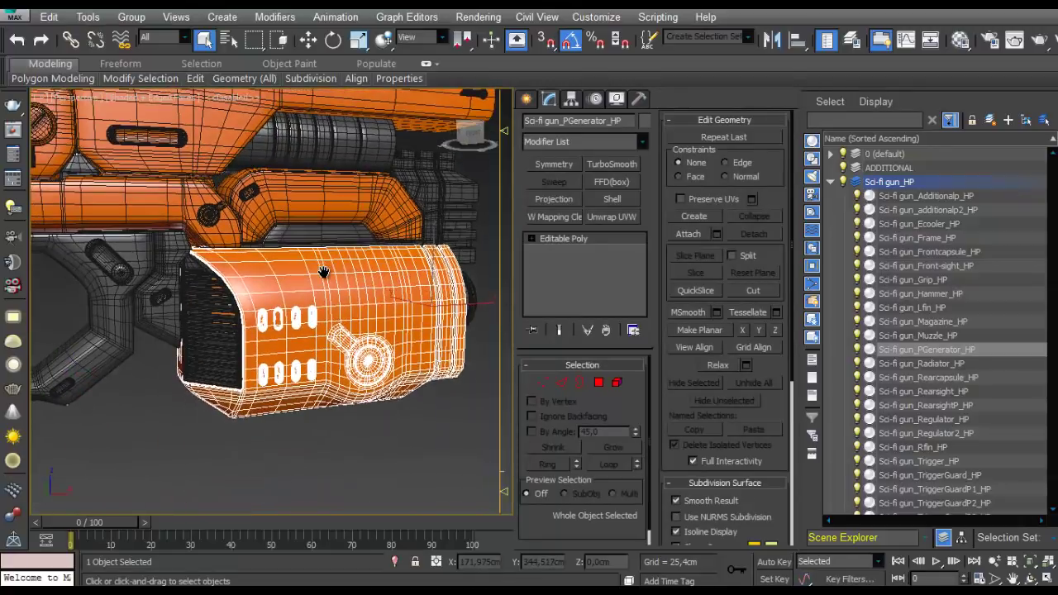
Select the Sci-fi gun_Ecooler_HP part above the generator and examine the generator's vent slots and dial up close.
click(286, 202)
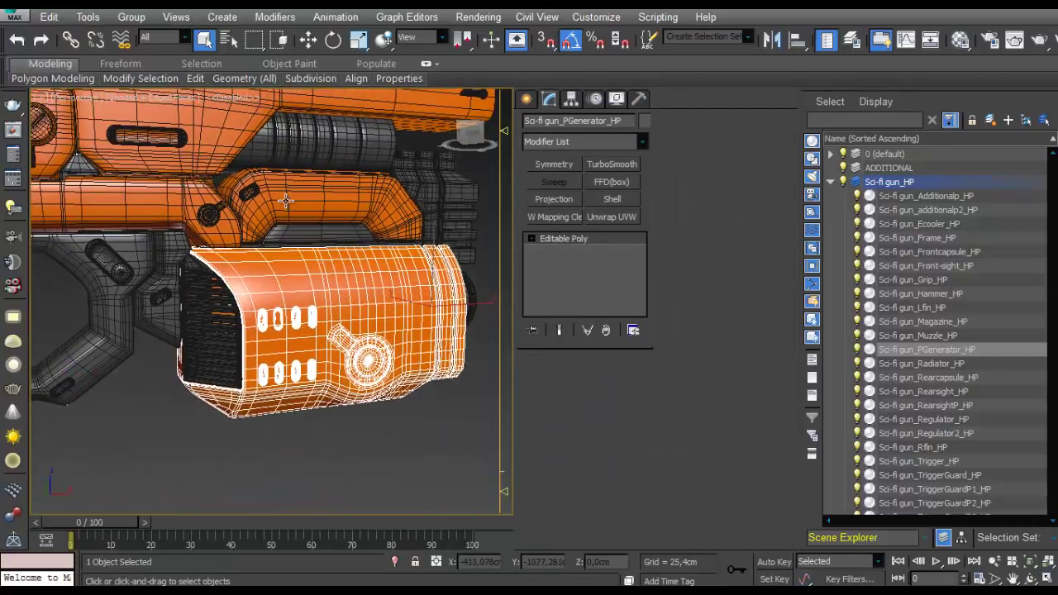
alt+middle_drag(359, 233, 250, 265)
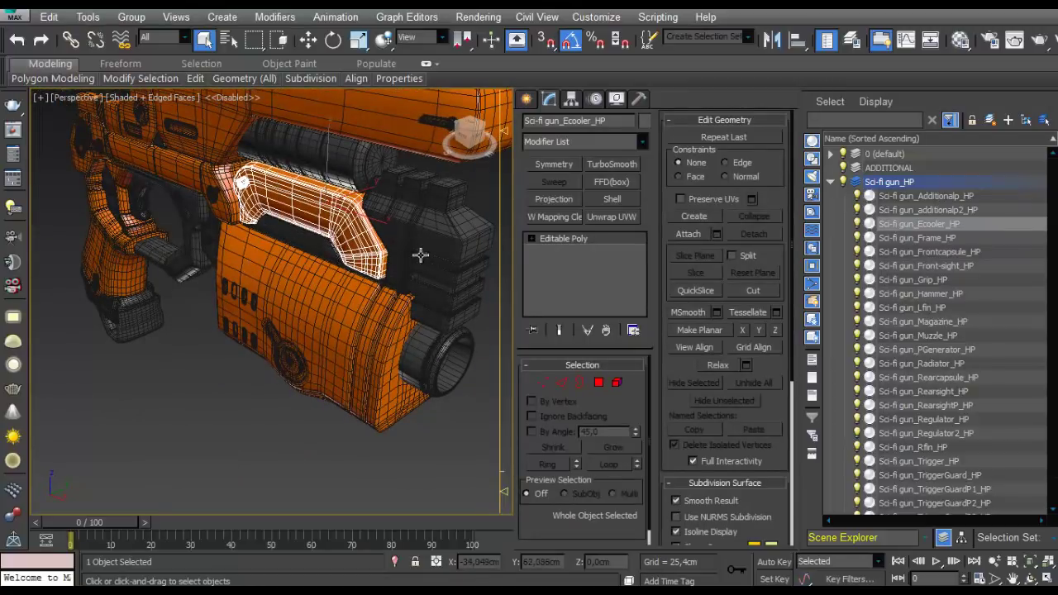
alt+middle_drag(294, 260, 238, 339)
scroll(225, 273, up, 3)
scroll(229, 338, up, 3)
scroll(230, 313, down, 6)
scroll(232, 347, up, 3)
middle_drag(192, 406, 233, 305)
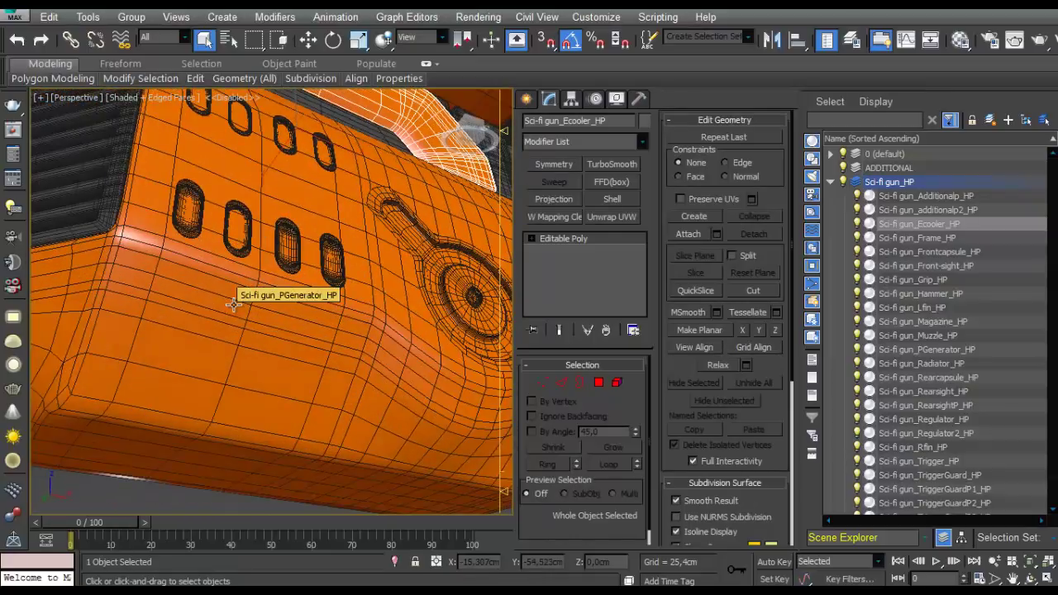
scroll(233, 305, down, 6)
scroll(275, 363, up, 5)
Reselect Sci-fi gun_PGenerator_HP and, at Element level, select the round dial with its arm.
click(321, 283)
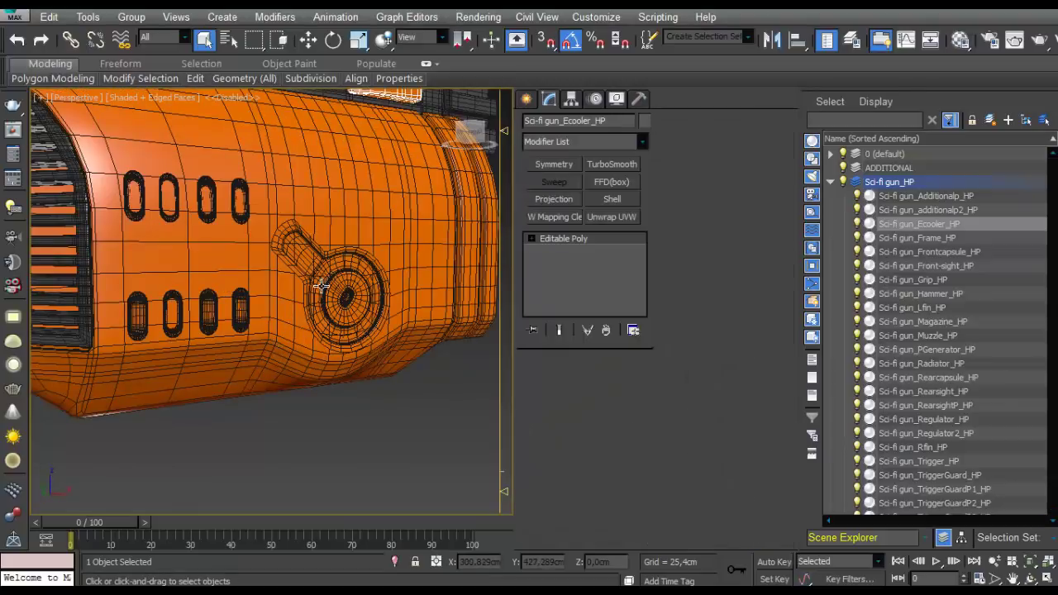
alt+middle_drag(321, 284, 327, 309)
scroll(302, 268, up, 1)
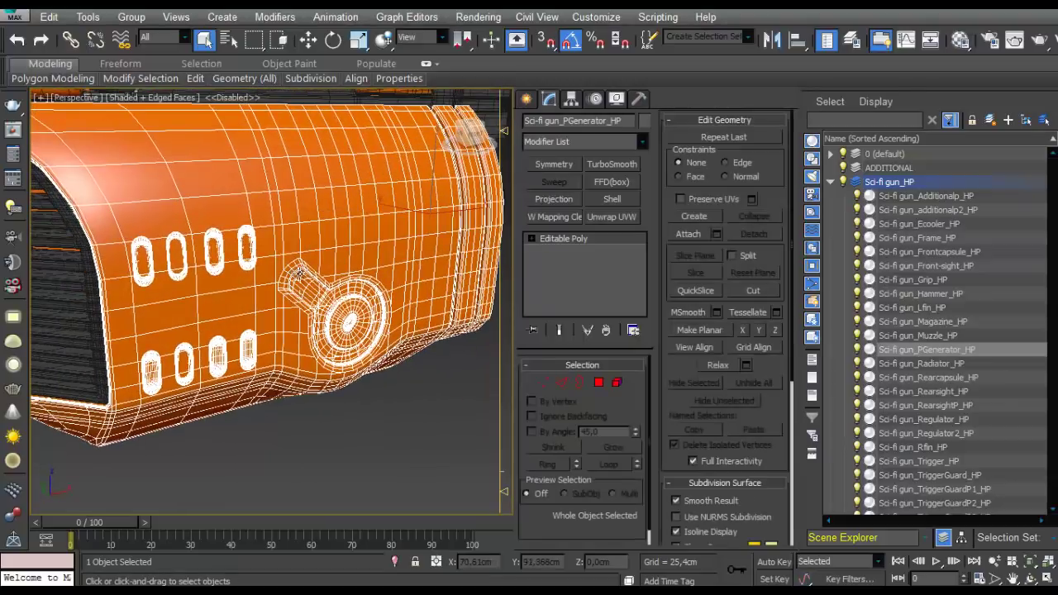
click(617, 380)
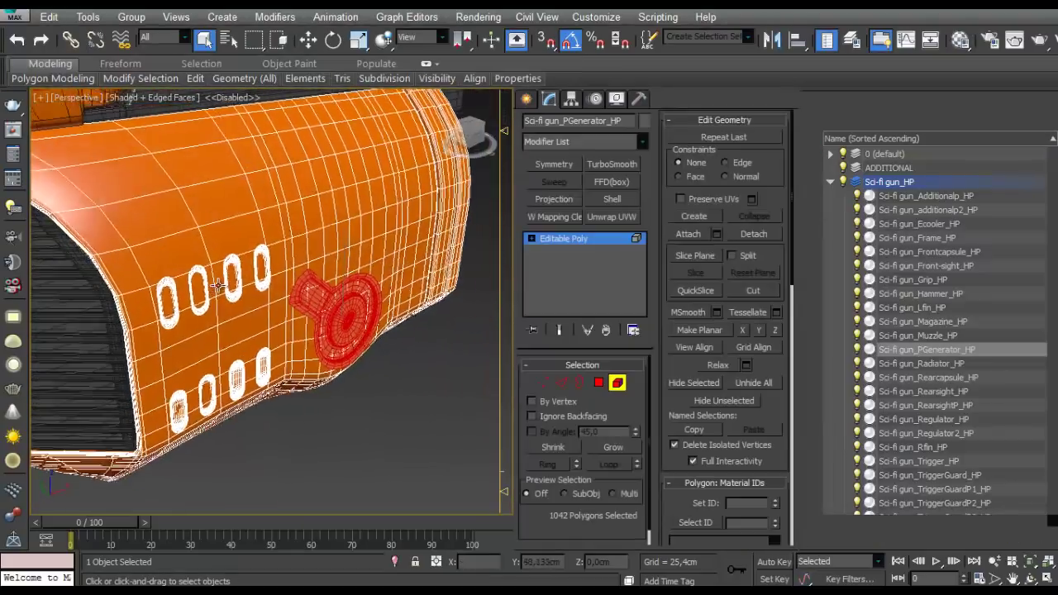
alt+middle_drag(217, 286, 227, 287)
Select the generator's main shell element, followed by the upper-row vent slot nearest the dial, to inspect the separate pieces.
click(255, 268)
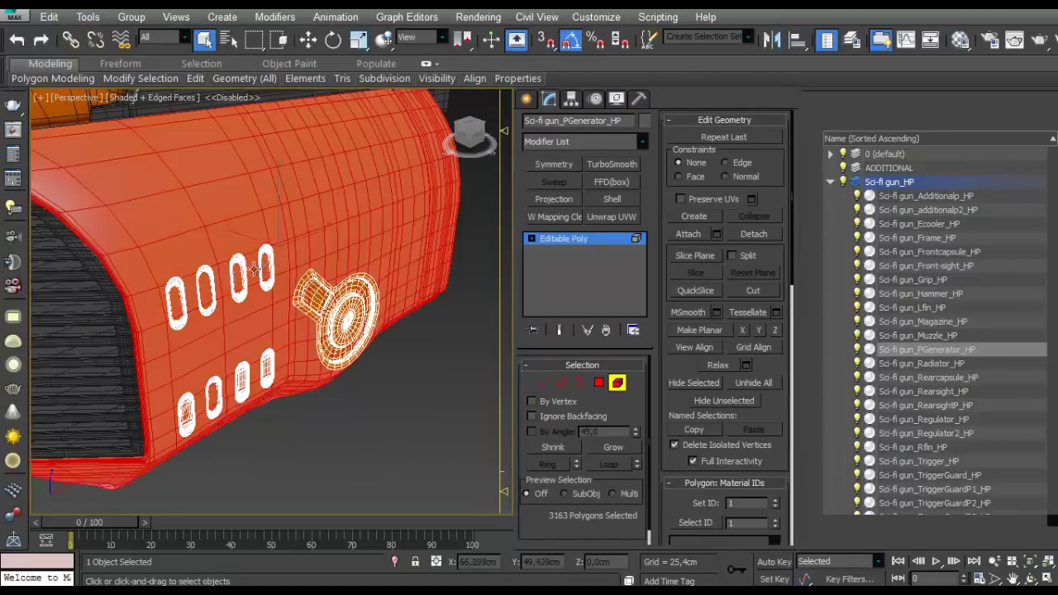
scroll(254, 269, up, 3)
click(256, 253)
scroll(258, 253, down, 3)
alt+middle_drag(259, 253, 301, 239)
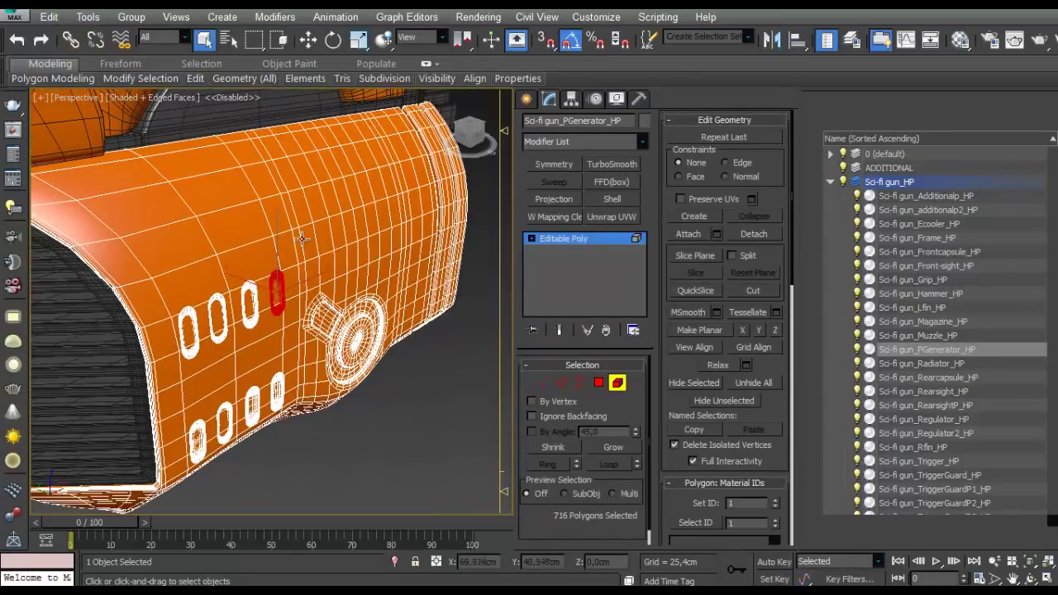
Select the generator's main shell element again and view it in the context of the whole gun.
click(332, 224)
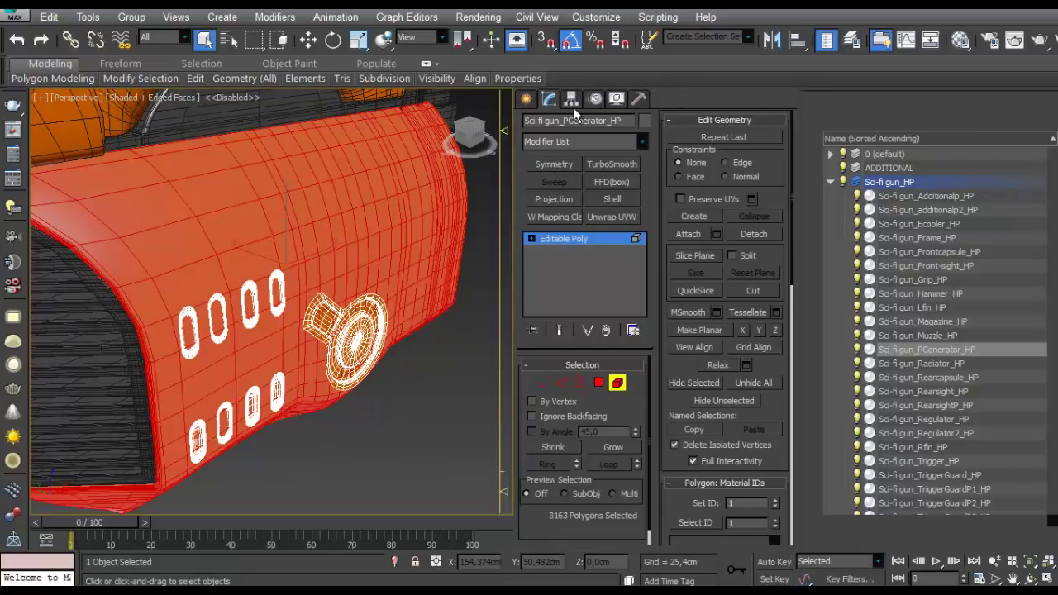
scroll(259, 246, down, 5)
alt+middle_drag(258, 246, 236, 309)
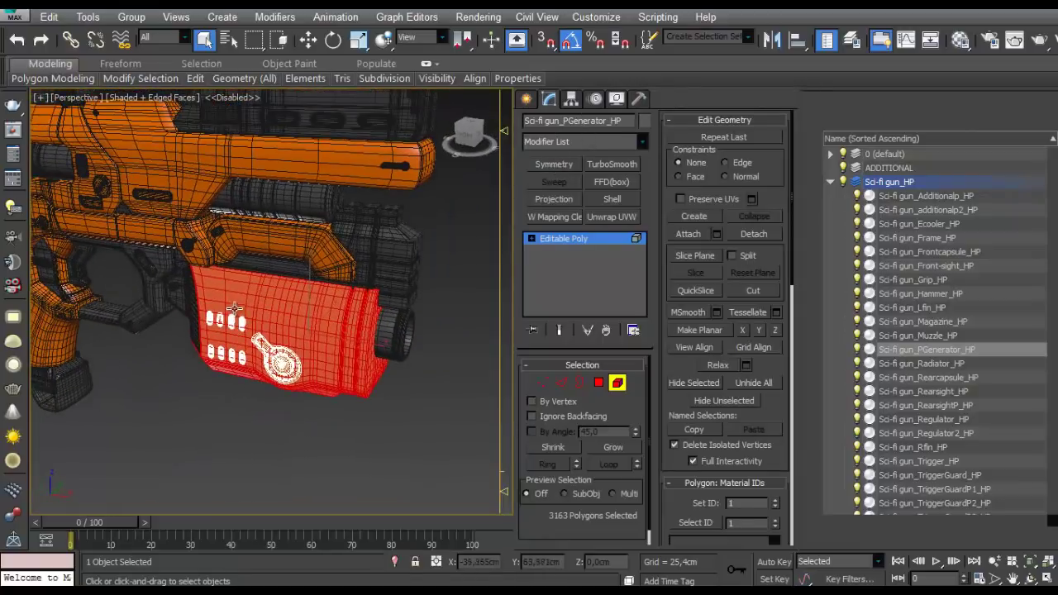
scroll(211, 266, down, 4)
middle_drag(220, 239, 273, 276)
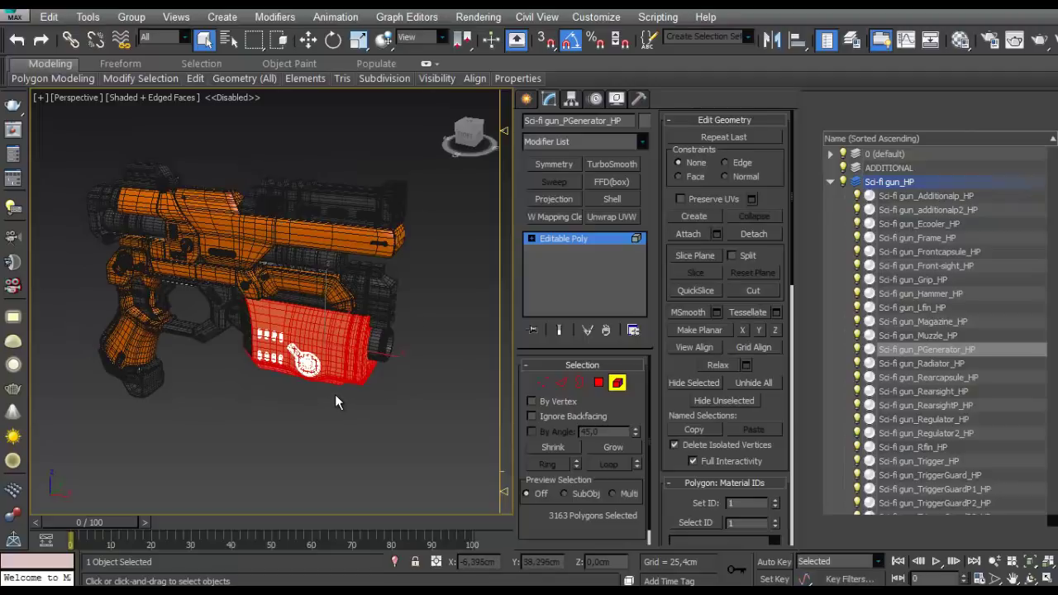
Select the third vent slot element in the generator's upper row.
scroll(334, 394, up, 5)
alt+middle_drag(297, 314, 297, 291)
click(263, 319)
alt+middle_drag(195, 282, 208, 256)
scroll(207, 256, up, 3)
click(213, 255)
click(206, 255)
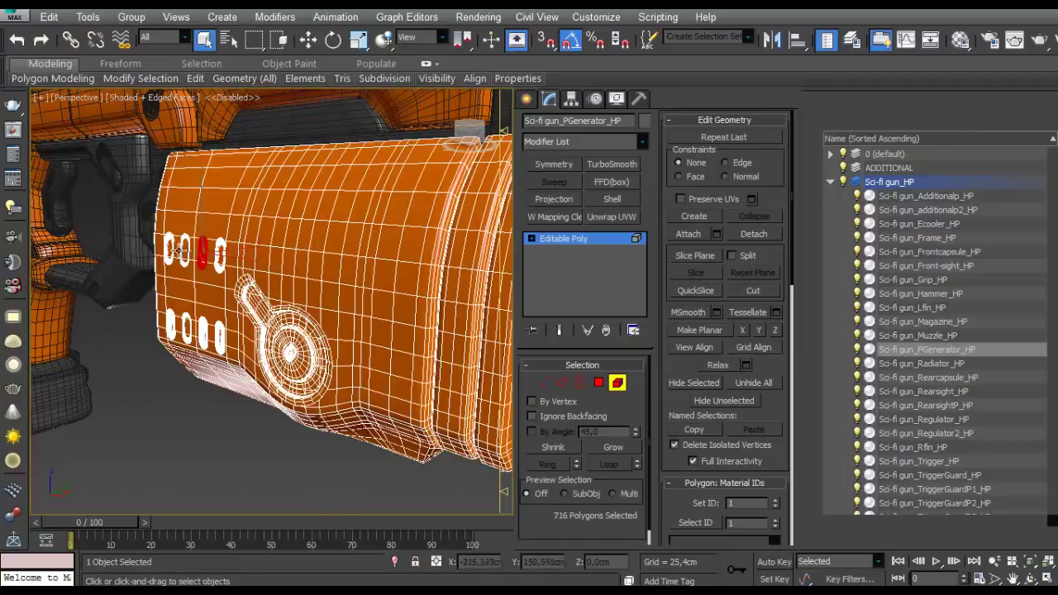
Examine the generator from both sides and the edge flow along the barrel and upper rail.
alt+middle_drag(203, 329, 334, 310)
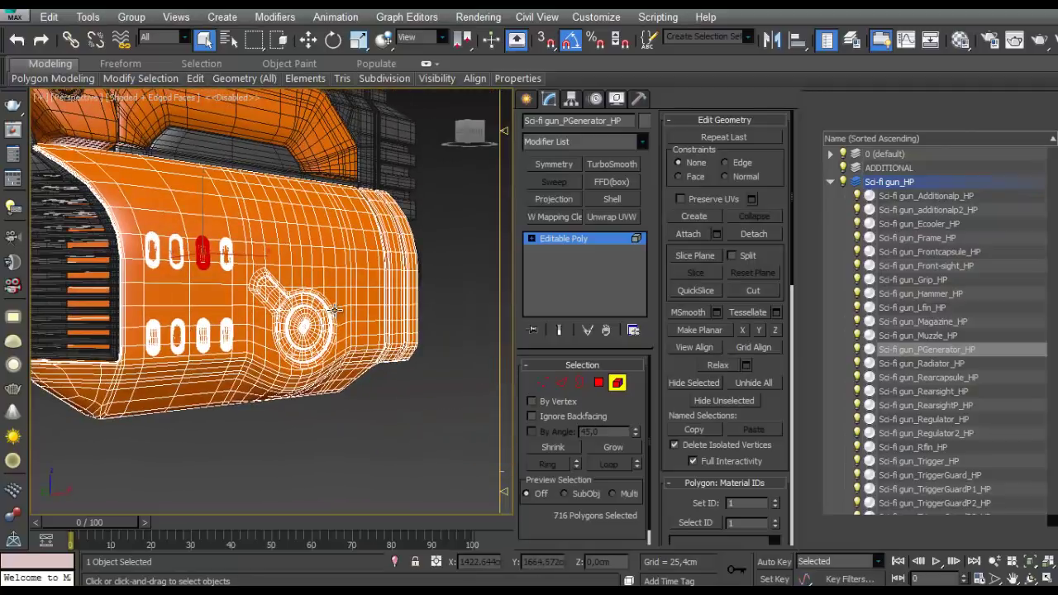
scroll(231, 332, down, 3)
middle_drag(271, 318, 23, 303)
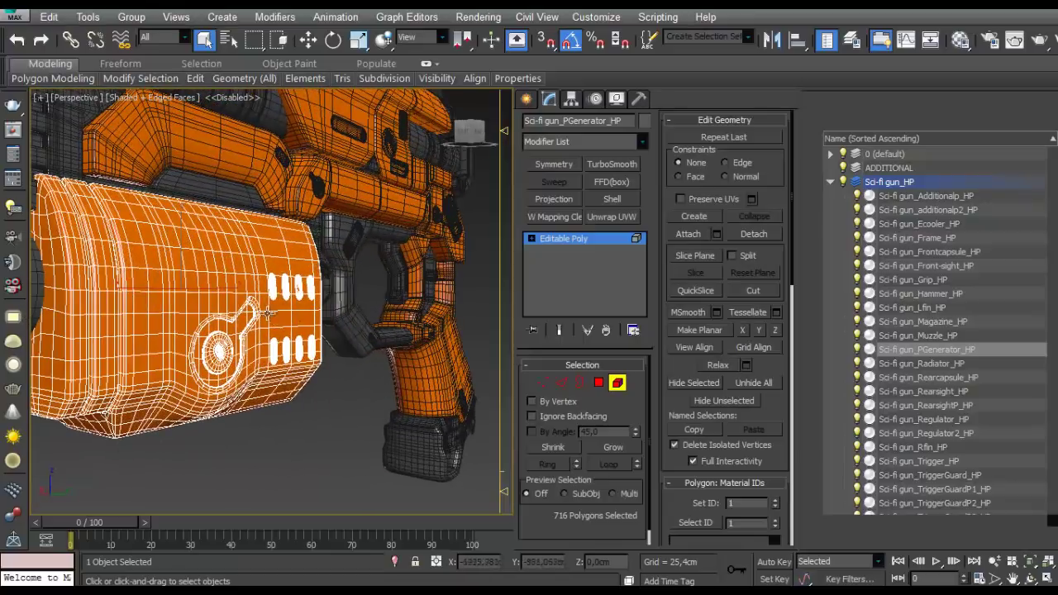
scroll(267, 312, down, 4)
middle_drag(267, 312, 258, 345)
scroll(257, 344, up, 3)
middle_drag(197, 256, 247, 347)
scroll(285, 315, up, 2)
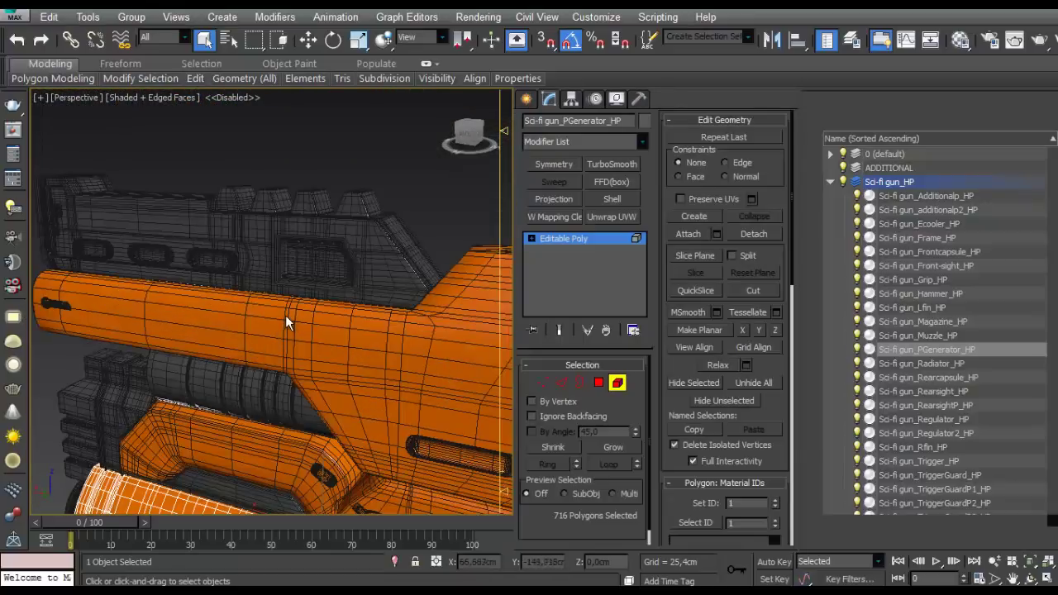
Turn off the edged-faces display and examine the shaded upper rail, barrel and rear section.
key(F4)
mouse_move(361, 259)
alt+middle_down()
mouse_move(249, 272)
mouse_move(108, 266)
mouse_move(311, 263)
mouse_move(349, 244)
mouse_move(345, 265)
alt+middle_up()
alt+middle_drag(179, 240, 260, 264)
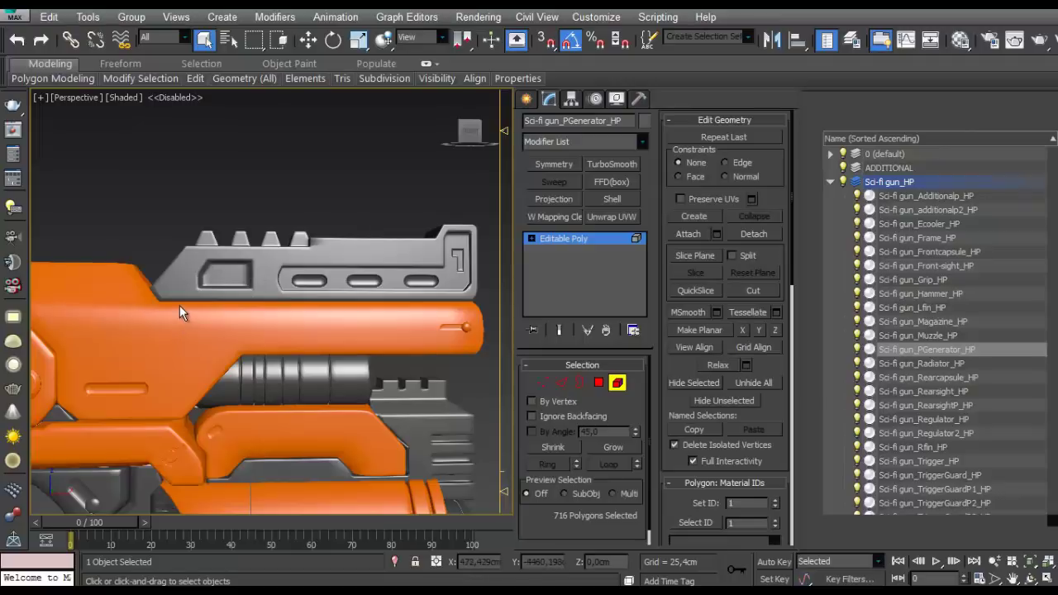
middle_drag(164, 283, 334, 285)
middle_drag(232, 341, 389, 328)
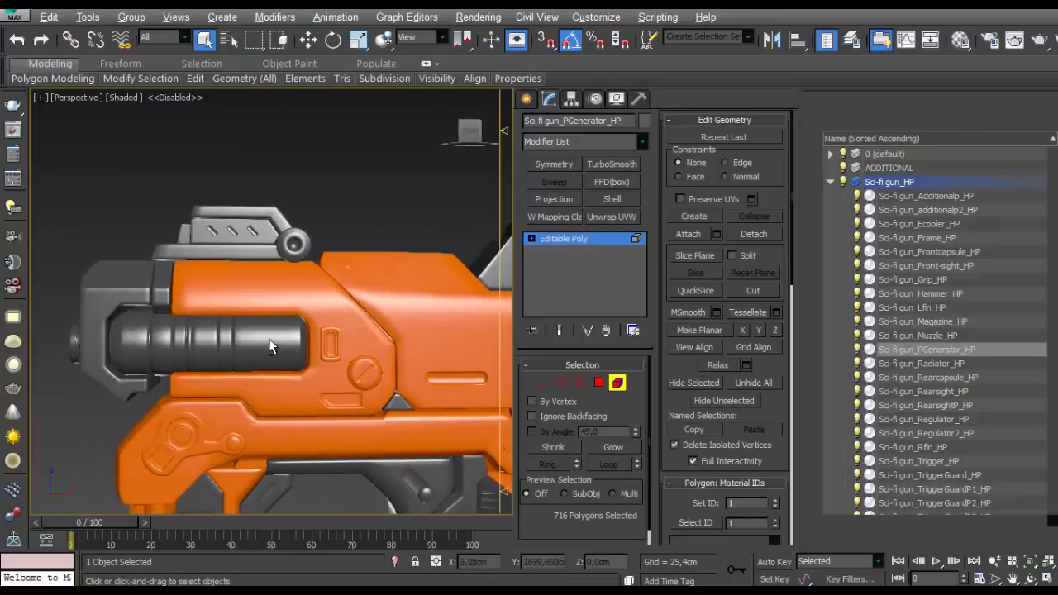
Examine the smooth-shaded grip, trigger guard, magazine base and generator of the high-poly gun.
alt+middle_drag(269, 346, 240, 267)
scroll(308, 350, down, 5)
scroll(246, 361, up, 5)
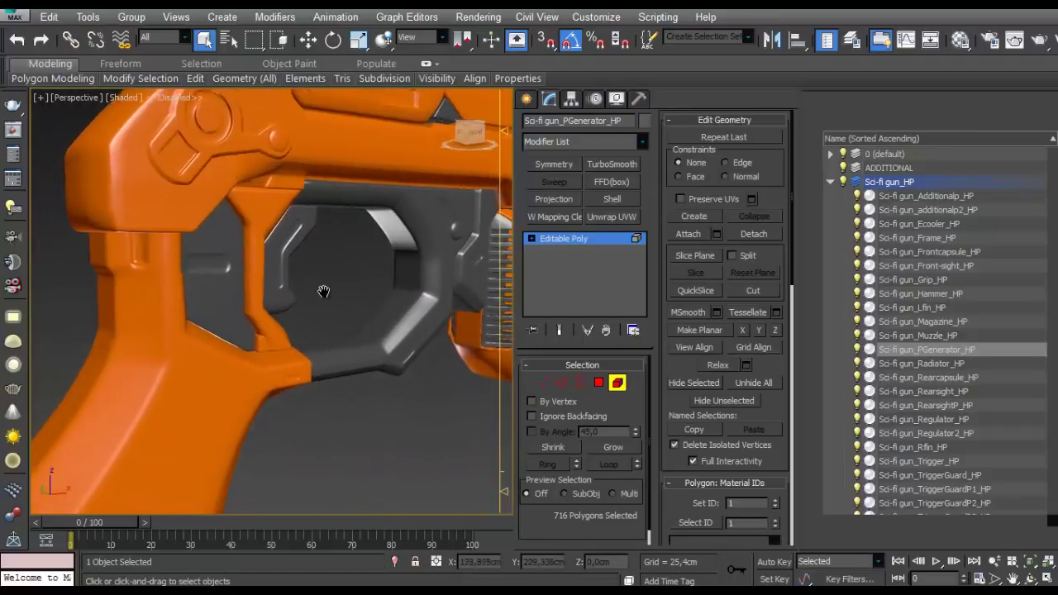
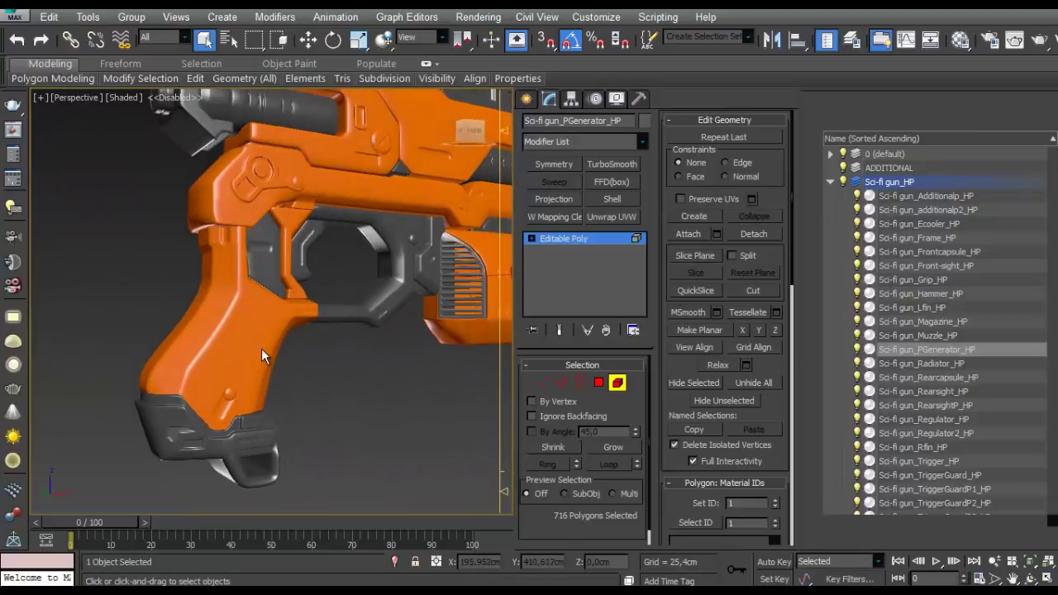
alt+middle_drag(272, 226, 263, 247)
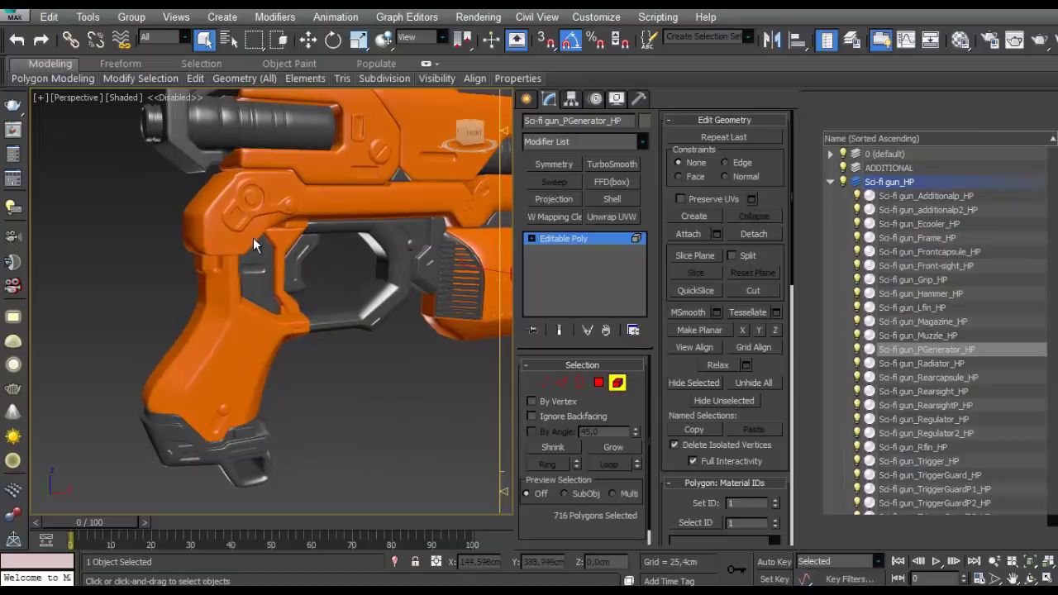
scroll(213, 260, down, 2)
alt+middle_drag(213, 260, 248, 281)
middle_drag(353, 240, 250, 267)
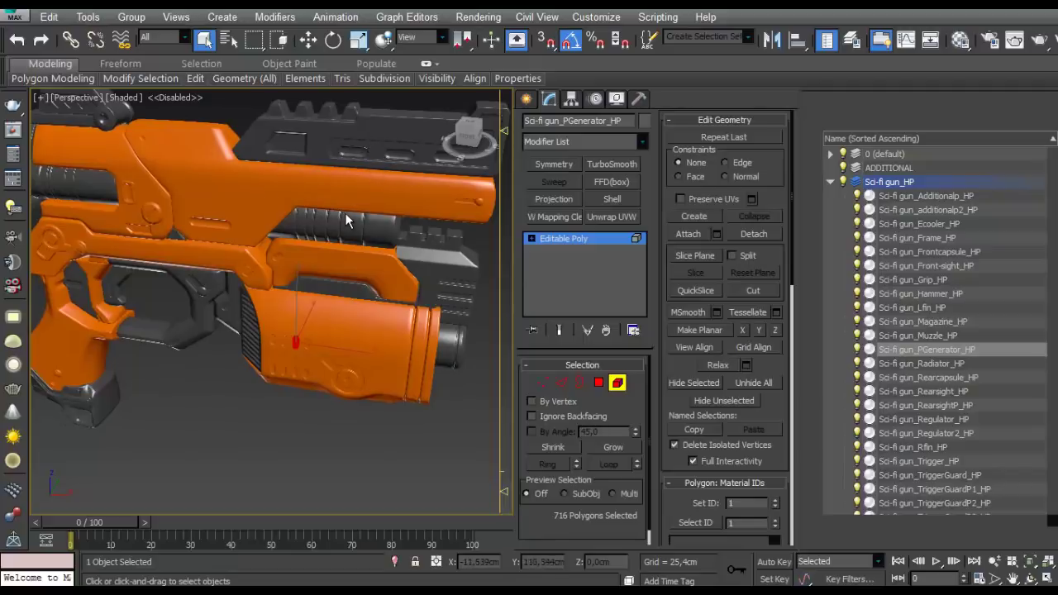
Hide the Sci-fi gun_HP layer and show the Sci-fi gun_LP layer.
alt+middle_drag(346, 214, 274, 266)
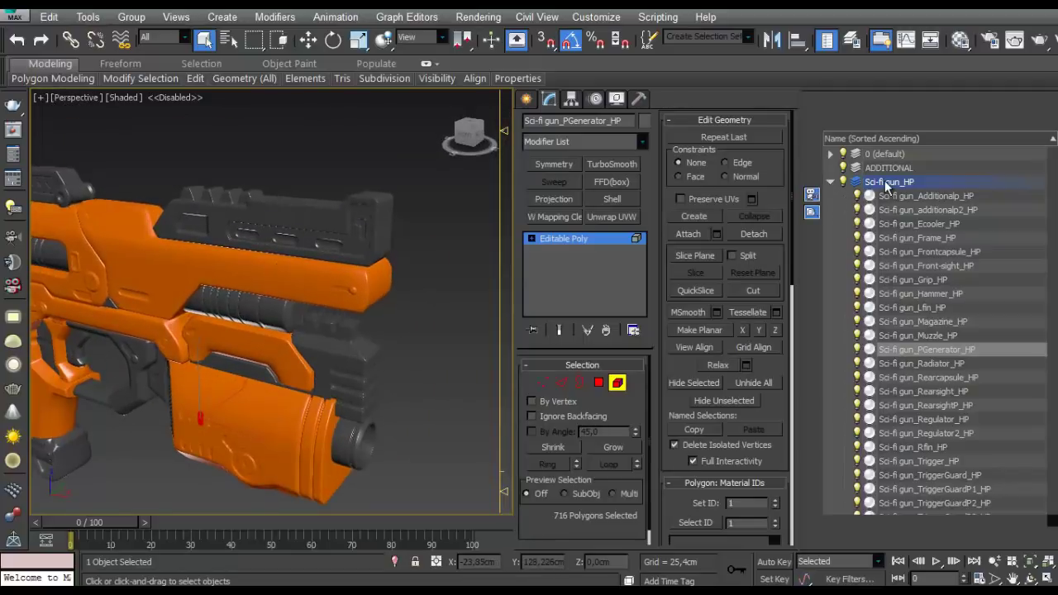
click(830, 183)
double_click(885, 184)
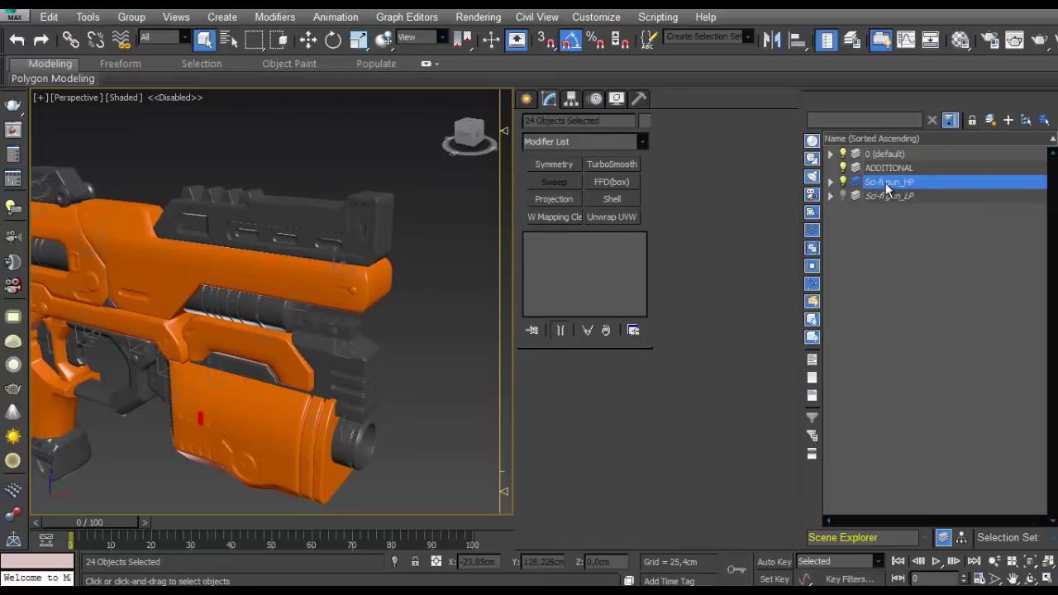
click(832, 183)
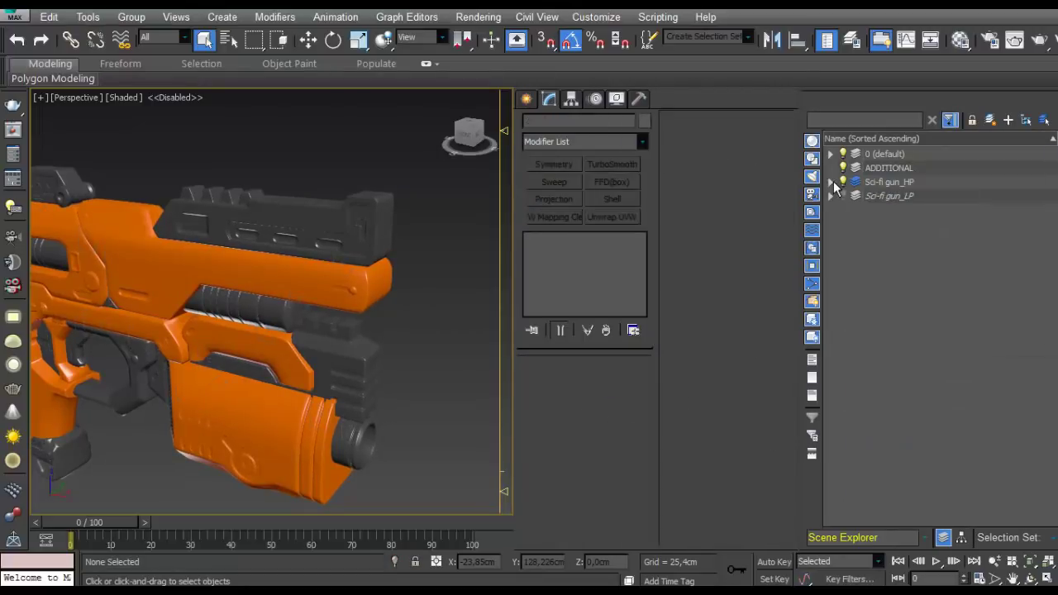
click(841, 196)
click(842, 182)
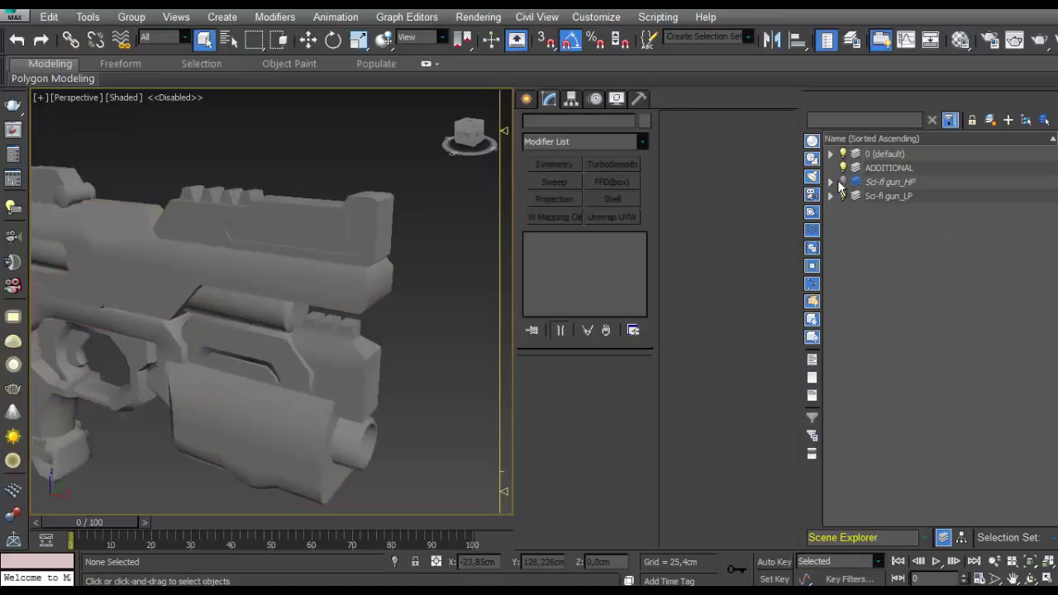
Select the low-poly front sight and turn on the edged-faces display for a closer look at its mesh.
click(364, 221)
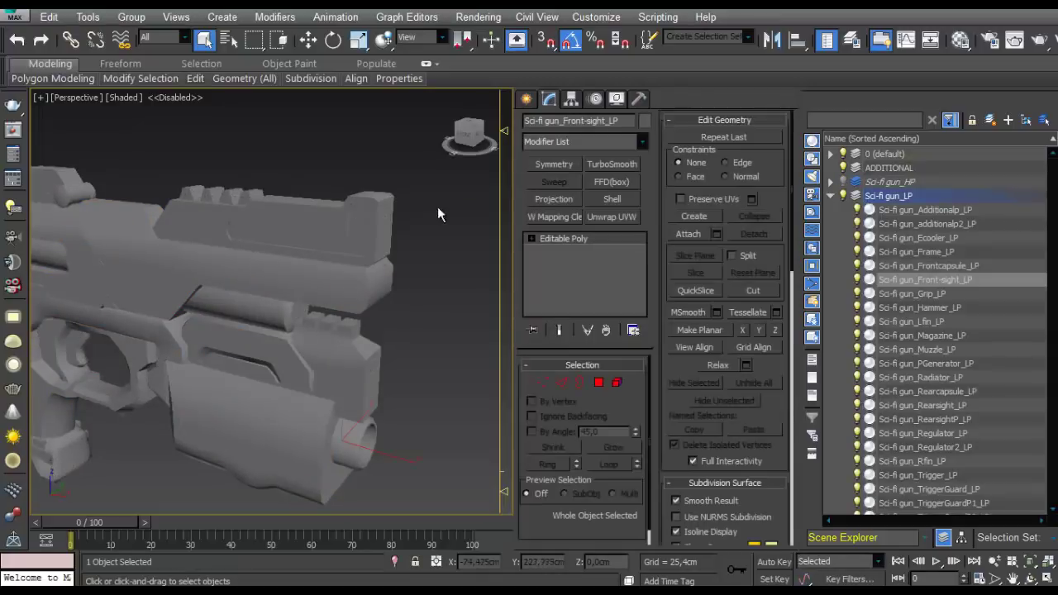
middle_drag(399, 168, 390, 196)
scroll(291, 223, up, 3)
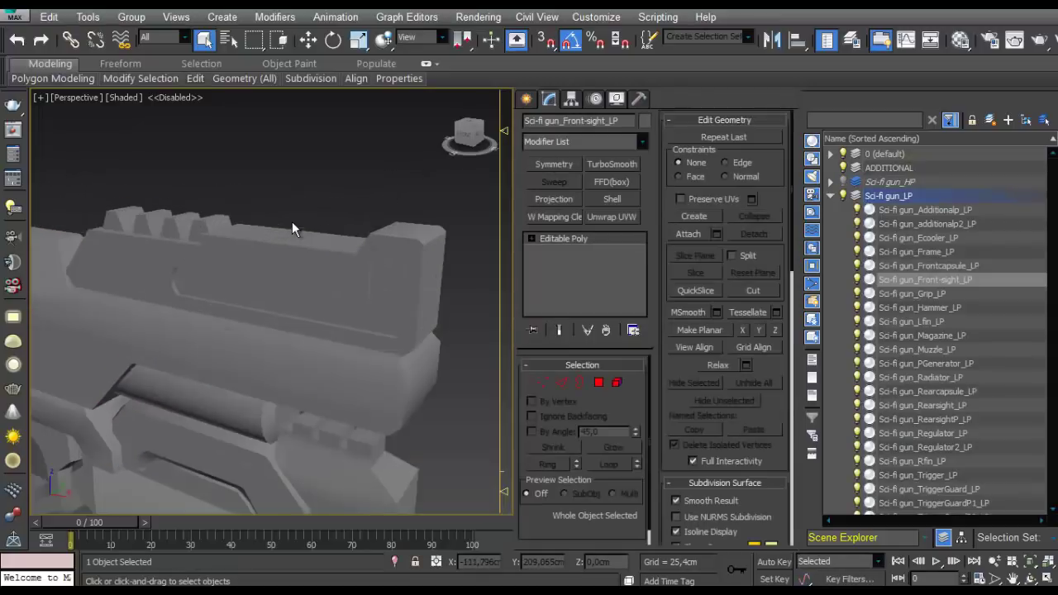
key(F4)
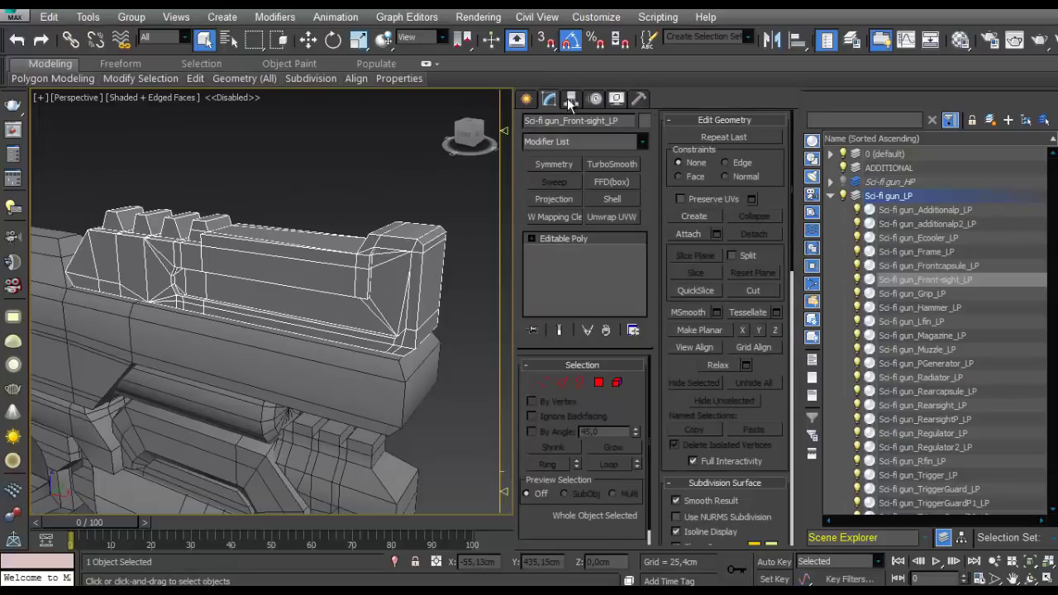
Swap visibility from the low-poly to the high-poly layer and select the high-poly front sight to compare its mesh and name.
click(842, 196)
click(842, 182)
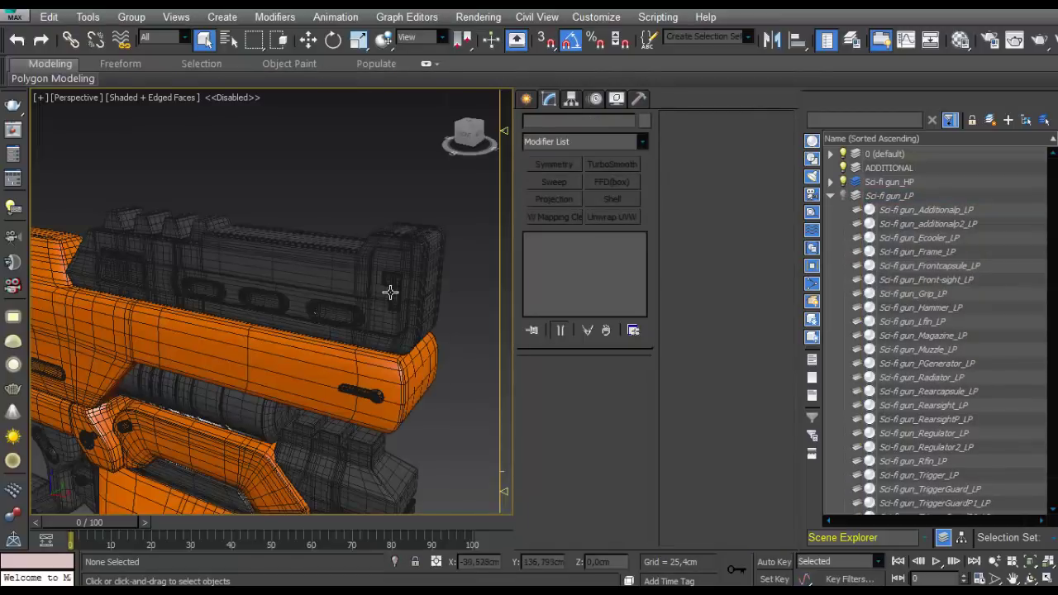
click(392, 291)
mouse_move(331, 289)
alt+middle_down()
mouse_move(460, 274)
mouse_move(373, 281)
mouse_move(314, 300)
alt+middle_up()
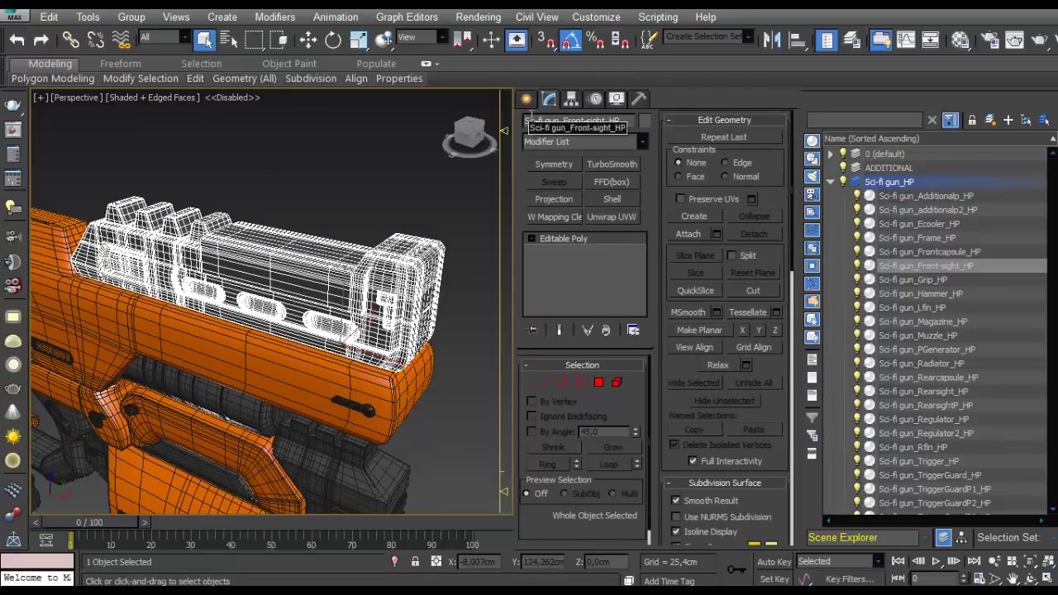
click(380, 225)
click(373, 261)
click(558, 239)
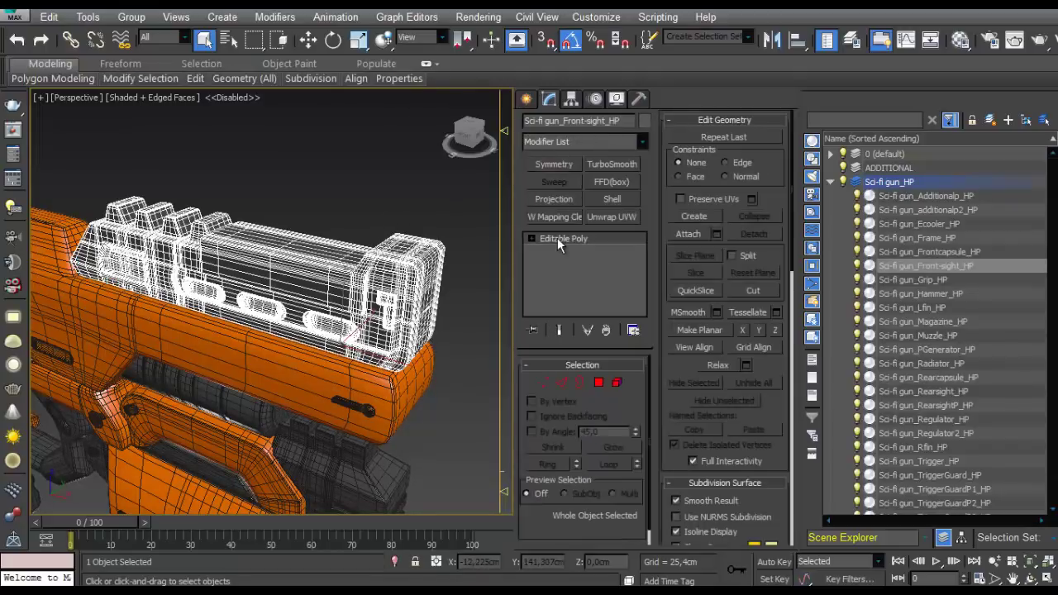
Swap visibility back to the Sci-fi gun_LP layer and select its front sight.
click(843, 181)
click(843, 195)
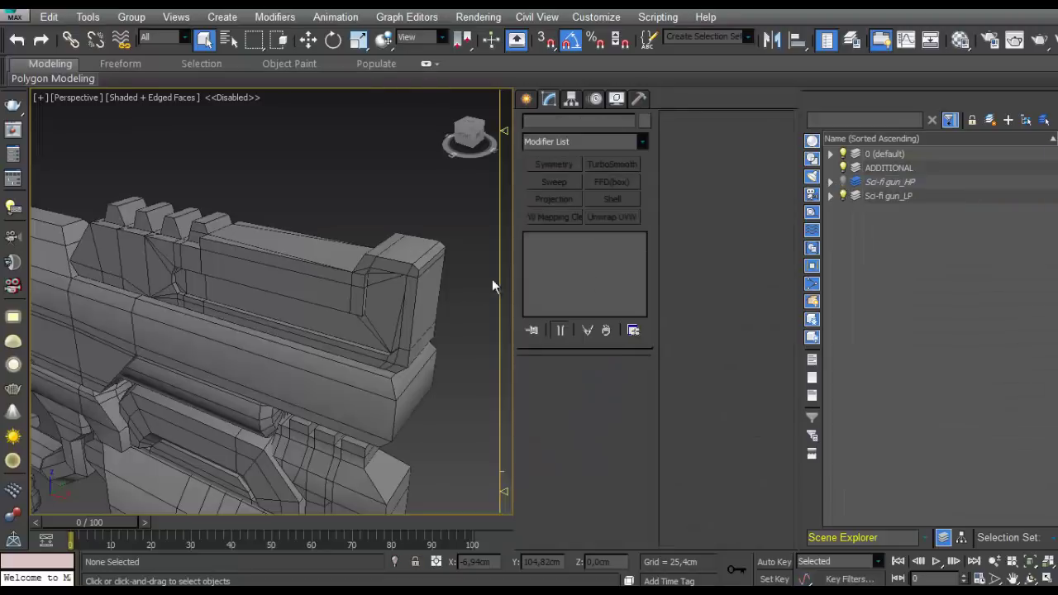
click(423, 289)
scroll(349, 242, down, 3)
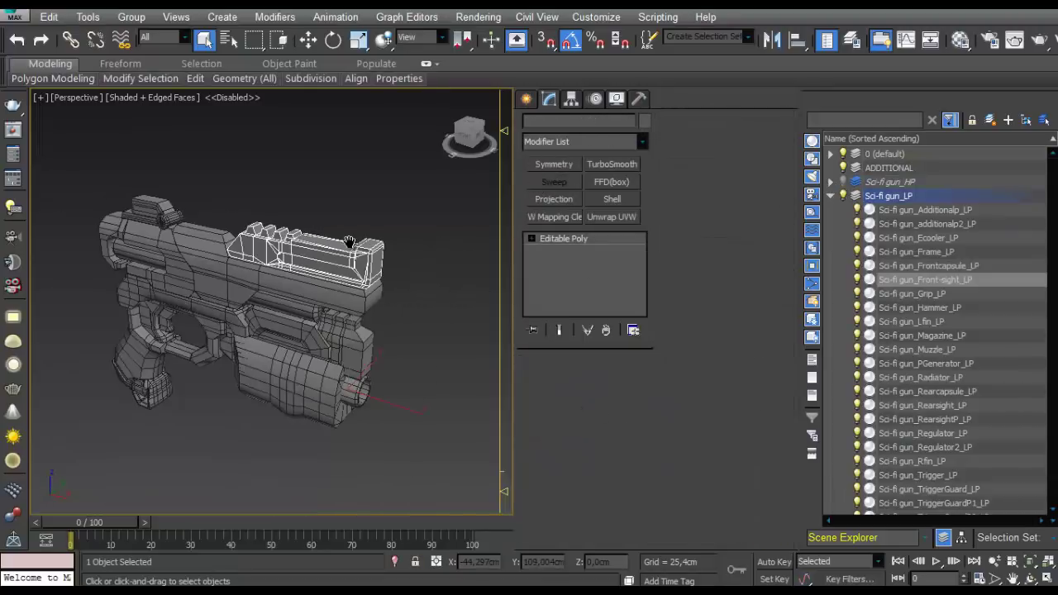
Examine the low-poly gun's rear section and grip, selecting the regulator and grip parts to check that each is a separate named object.
alt+middle_drag(121, 282, 299, 263)
scroll(177, 266, up, 3)
alt+middle_drag(226, 277, 293, 283)
click(255, 264)
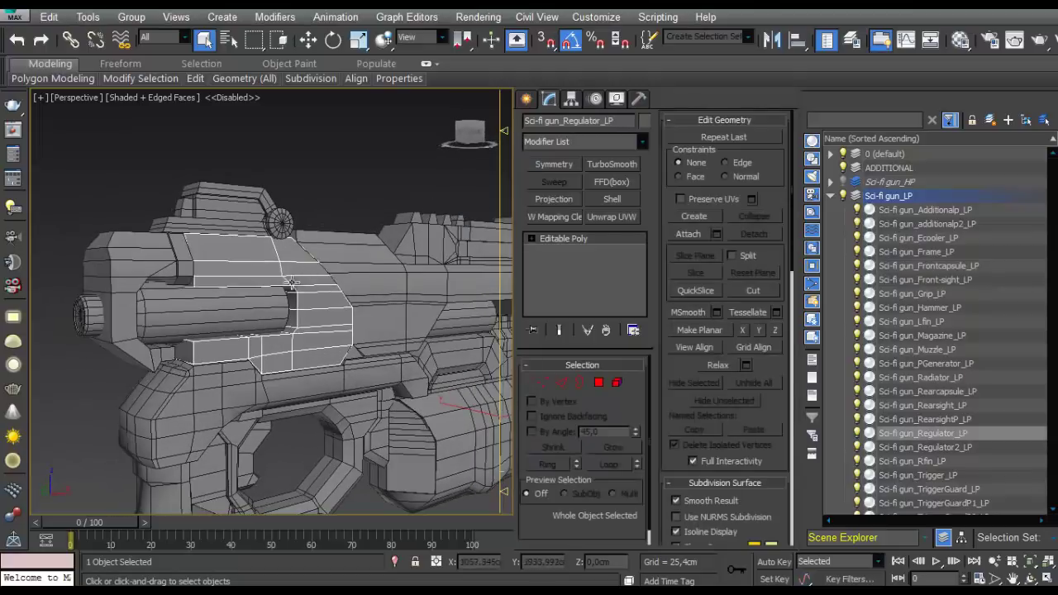
click(170, 257)
middle_drag(253, 366, 261, 217)
alt+middle_drag(261, 216, 225, 224)
click(225, 225)
middle_drag(352, 293, 405, 312)
click(264, 337)
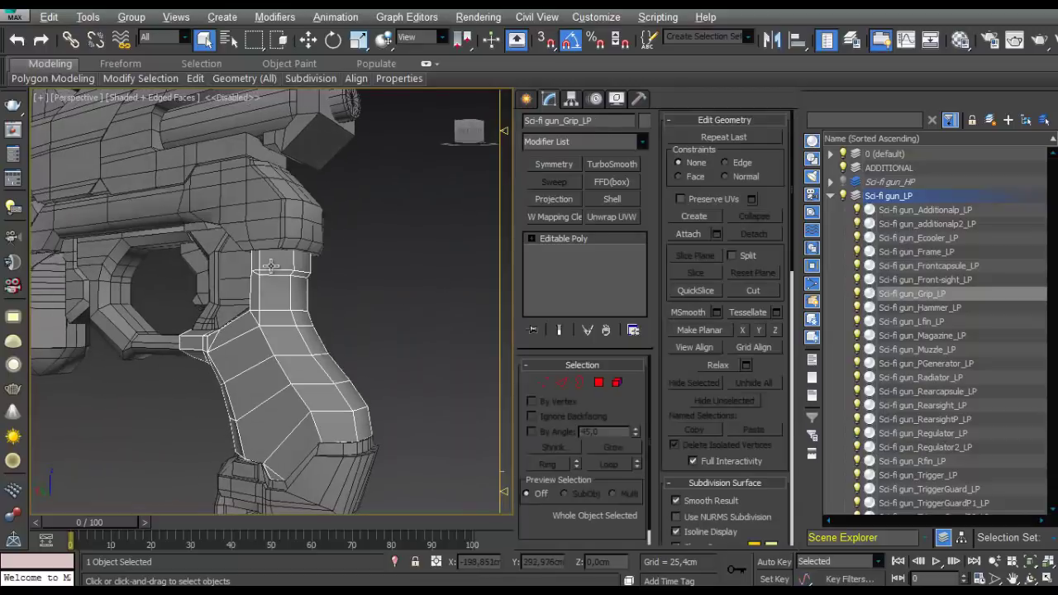
alt+middle_drag(271, 265, 107, 295)
scroll(106, 296, down, 3)
alt+middle_drag(353, 245, 318, 242)
scroll(277, 261, down, 5)
Show the Sci-fi gun_HP layer and hide the Sci-fi gun_LP layer, leaving both layer lists collapsed.
click(829, 197)
click(885, 186)
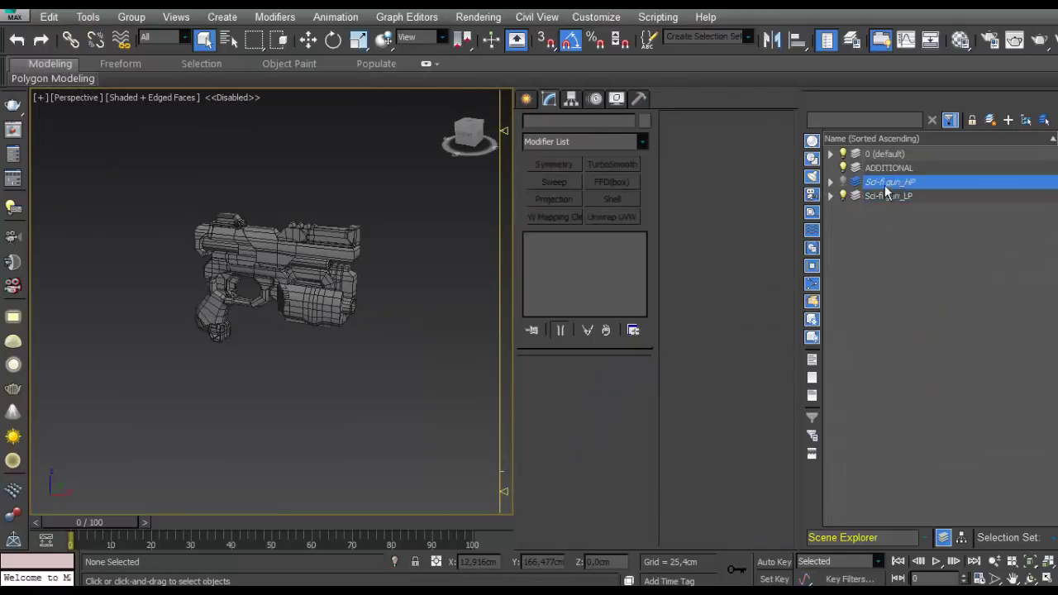
double_click(887, 183)
alt+middle_drag(470, 245, 398, 248)
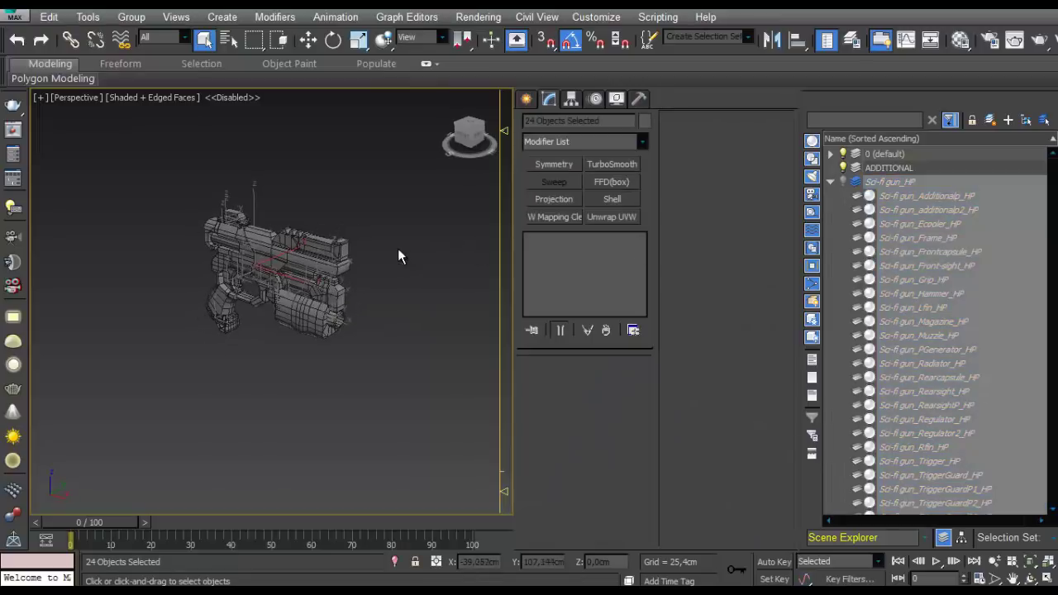
click(825, 182)
click(842, 183)
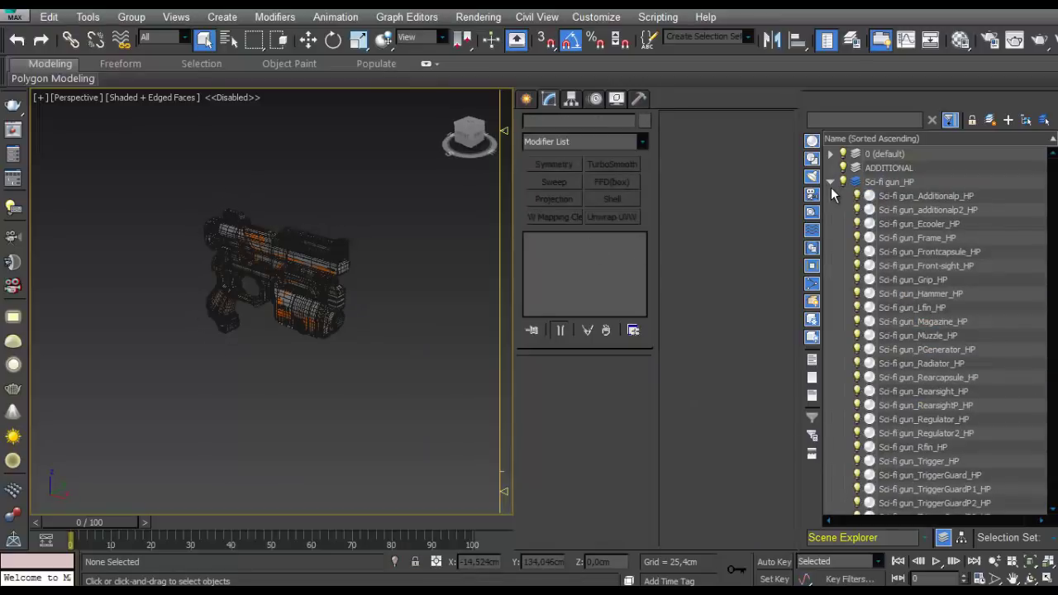
click(829, 182)
click(842, 195)
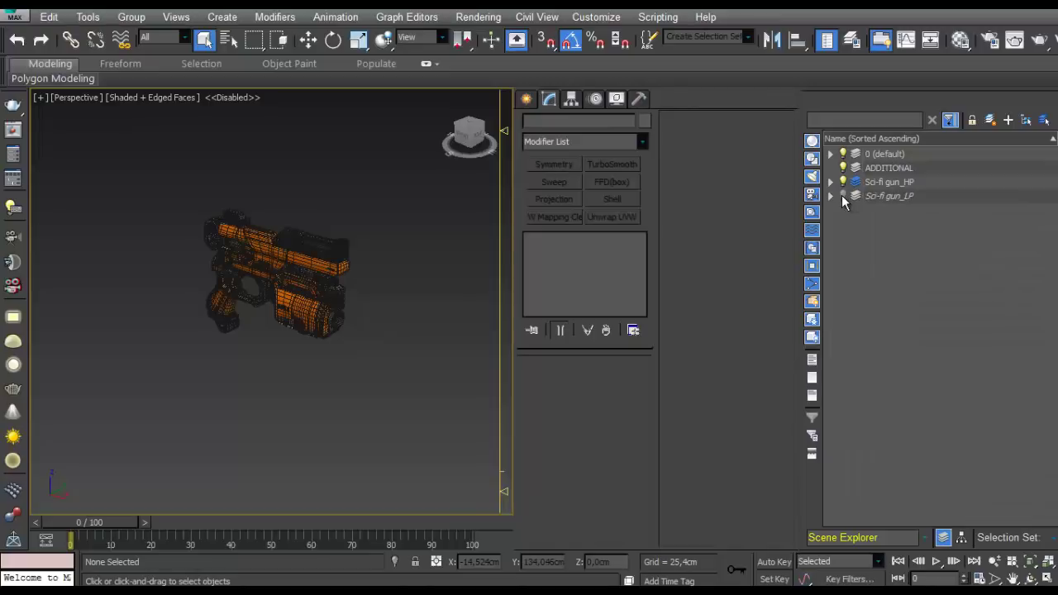
Select all objects in the Sci-fi gun_HP layer and look up the Export Selected option without exporting.
scroll(304, 253, up, 5)
middle_drag(268, 270, 310, 253)
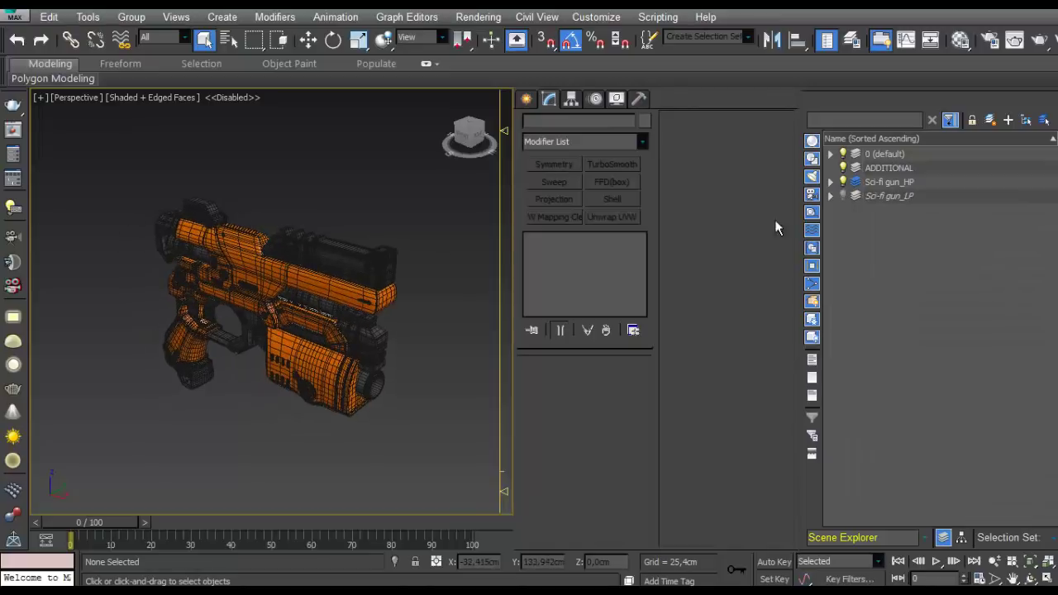
double_click(897, 185)
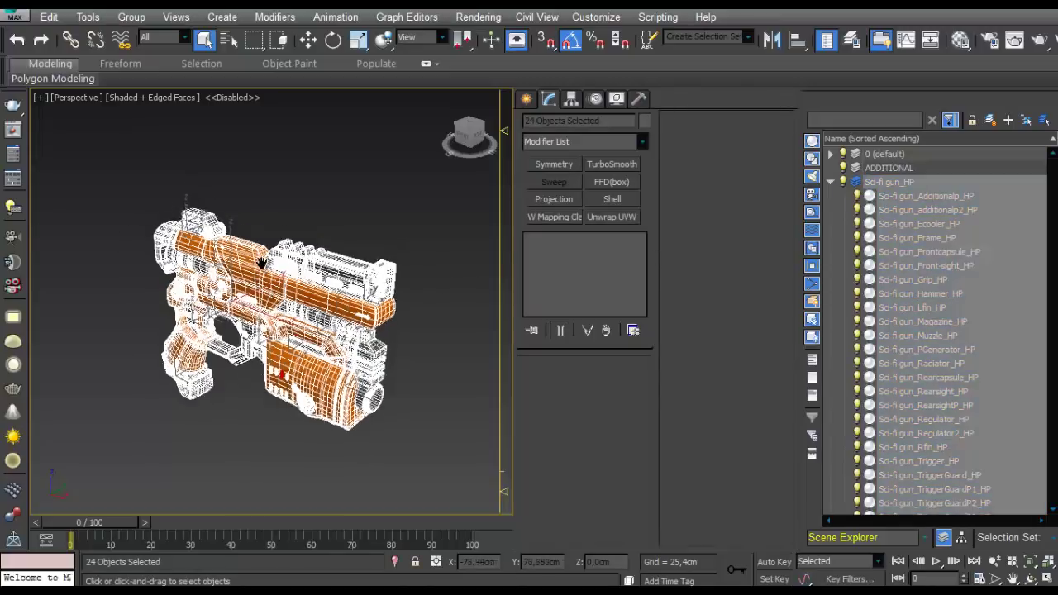
click(18, 18)
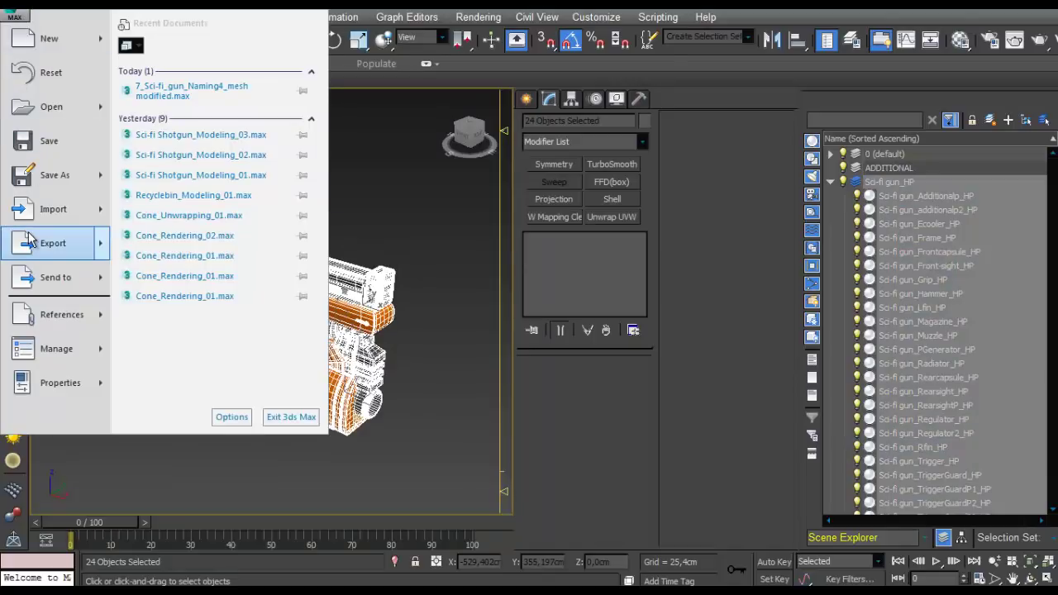
mouse_move(38, 247)
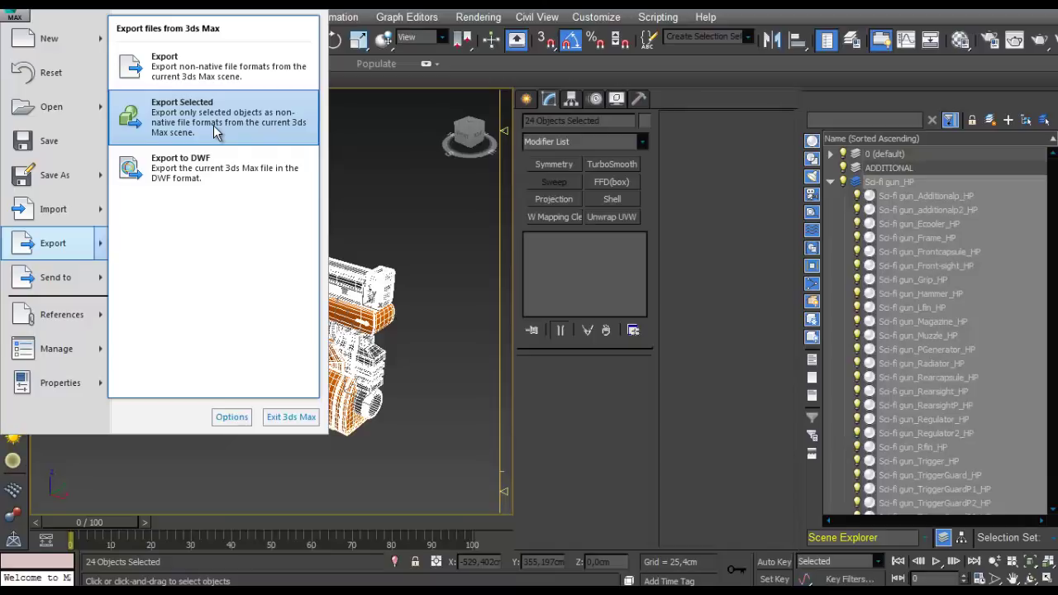
click(463, 222)
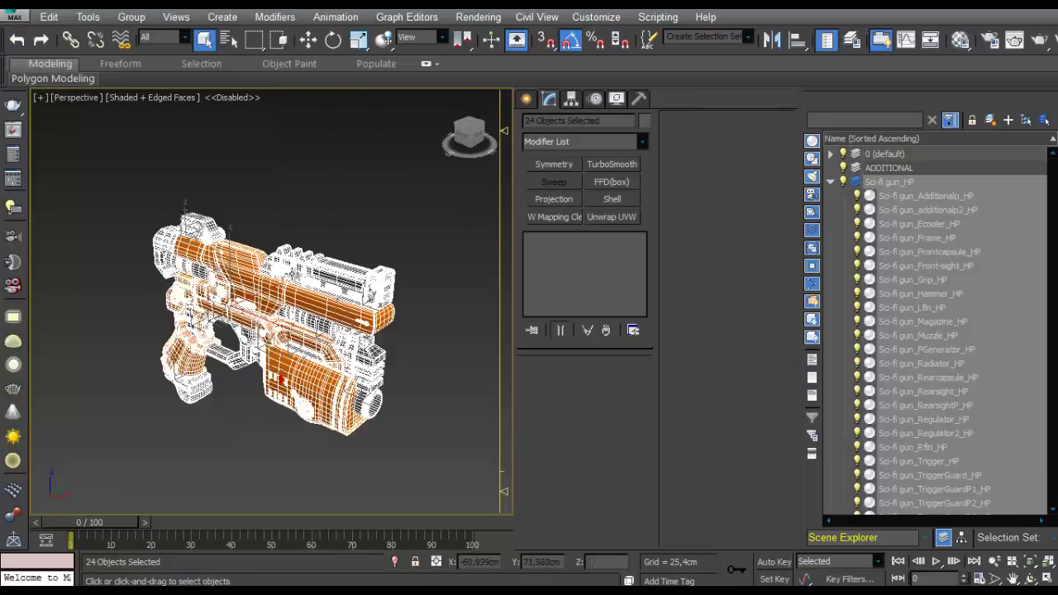
Select only the high-poly front sight and highlight the _HP suffix in its object name.
click(831, 182)
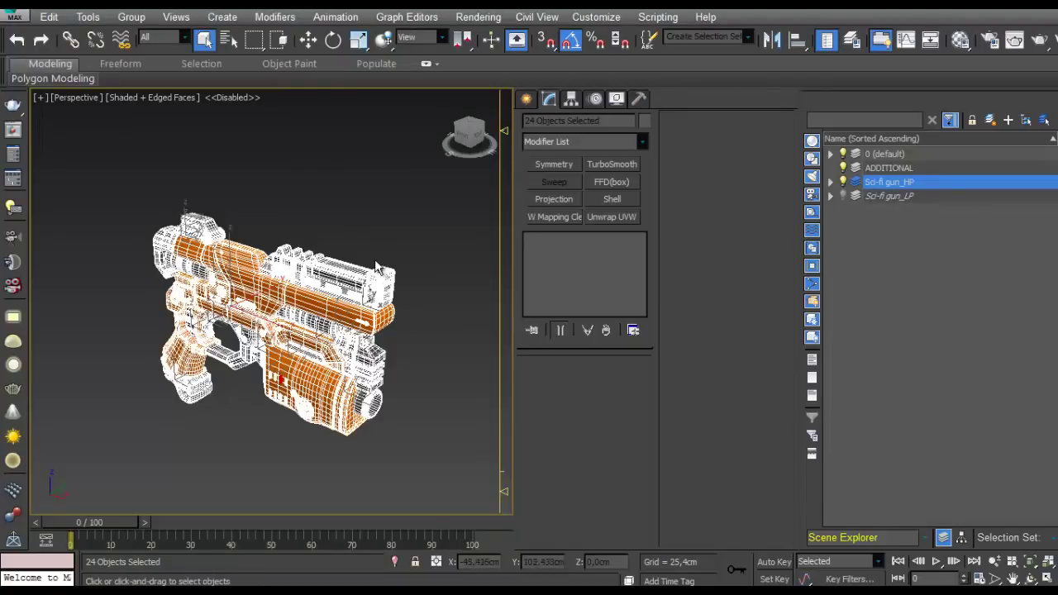
alt+middle_drag(382, 268, 279, 267)
click(375, 216)
click(343, 268)
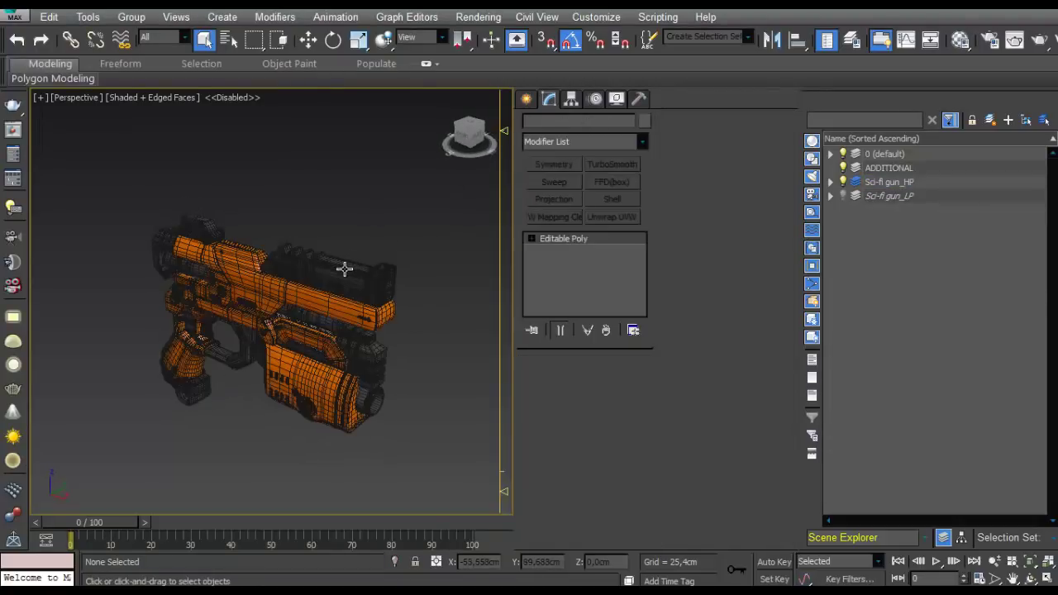
scroll(344, 267, up, 4)
scroll(337, 267, down, 4)
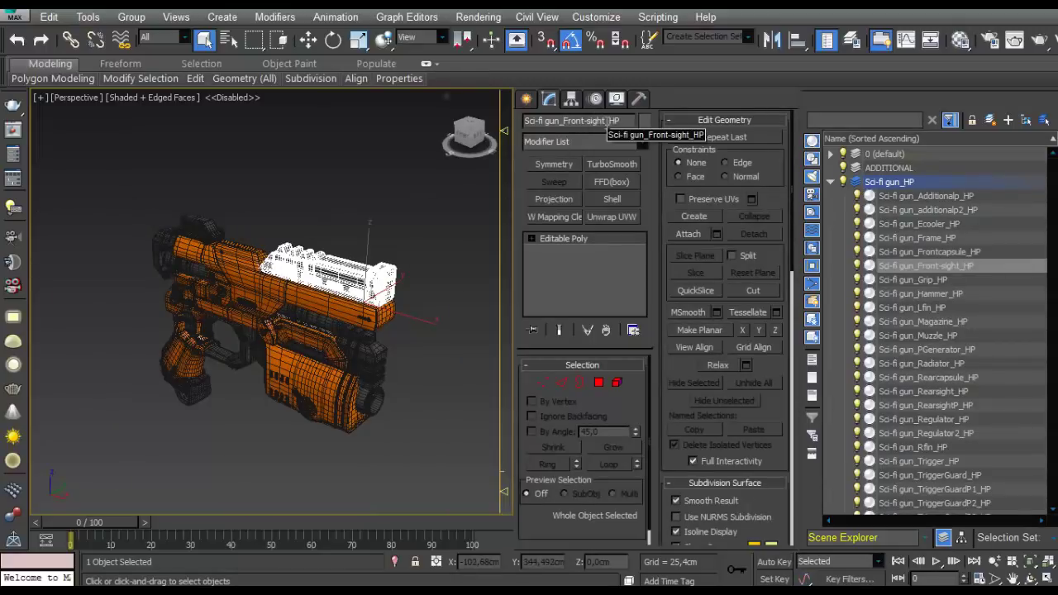
drag(606, 121, 621, 124)
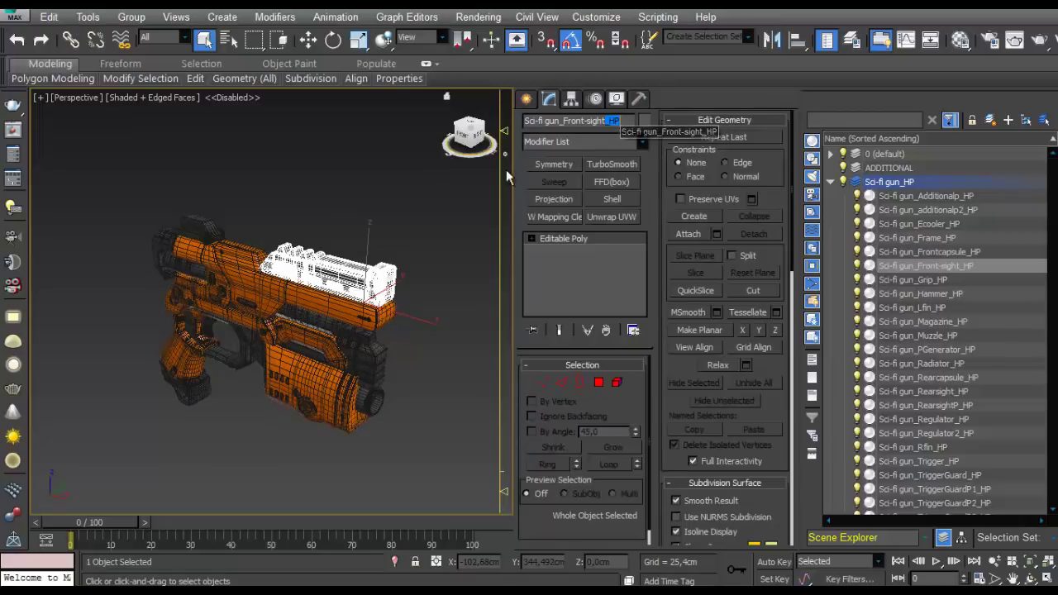
middle_drag(378, 220, 338, 212)
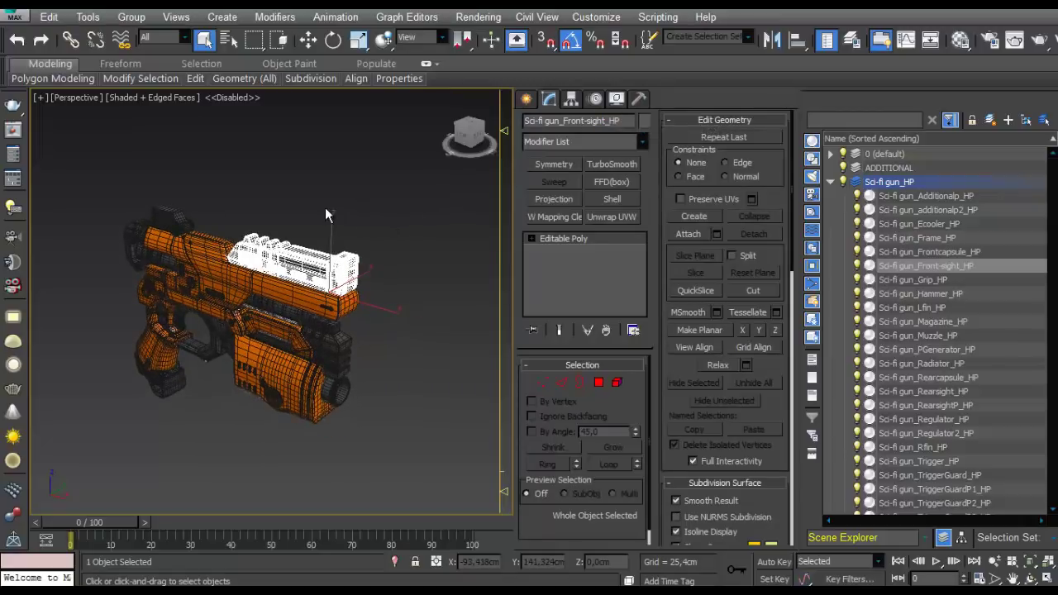
click(325, 206)
middle_drag(255, 242, 256, 256)
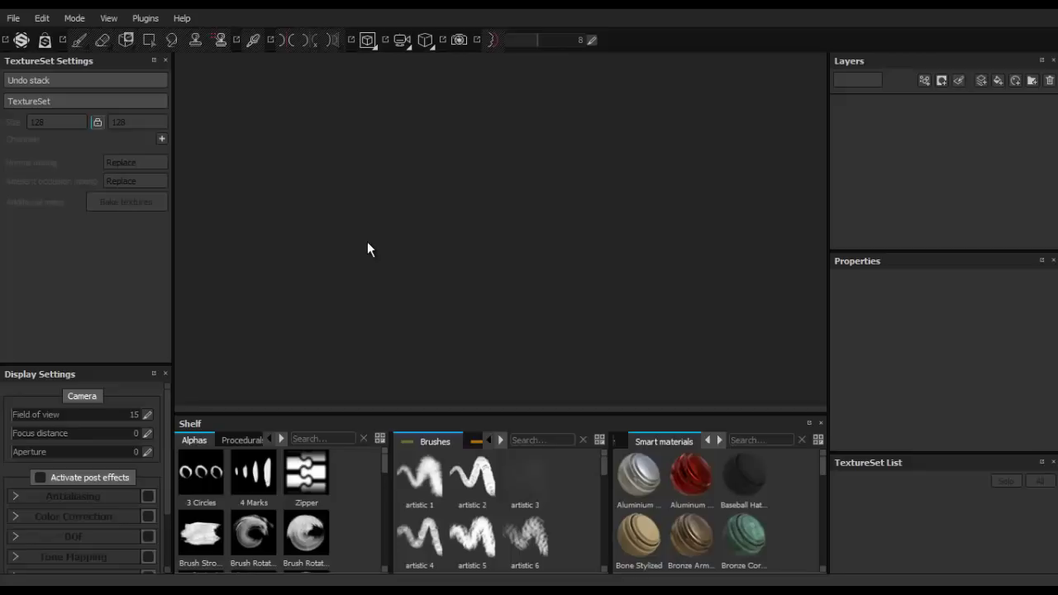
Switch to Substance Painter and start setting up a new project with the pbr-metal-rough-HQ (shelf) template.
click(12, 20)
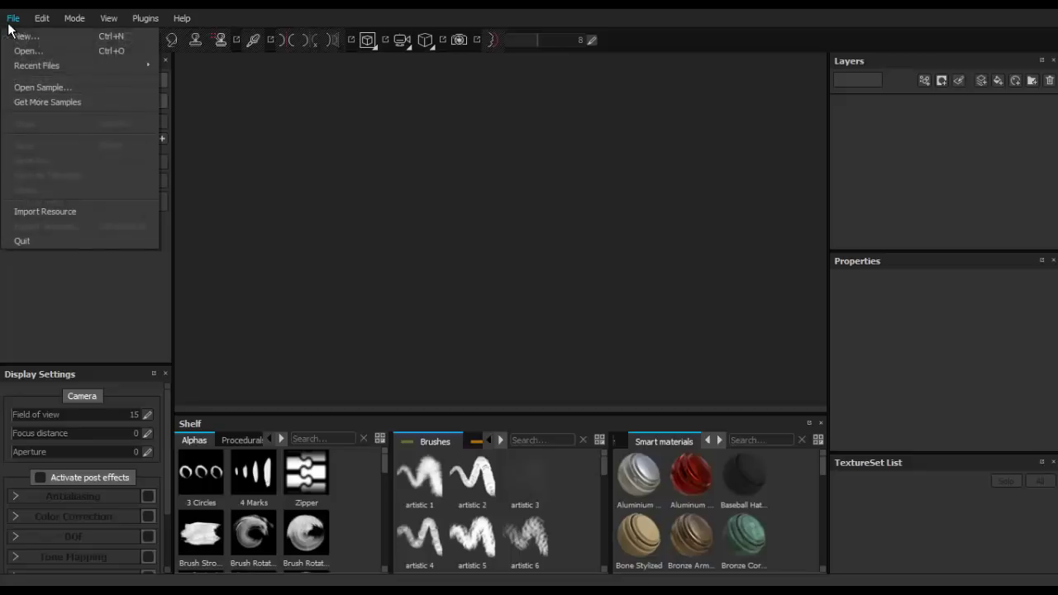
click(23, 37)
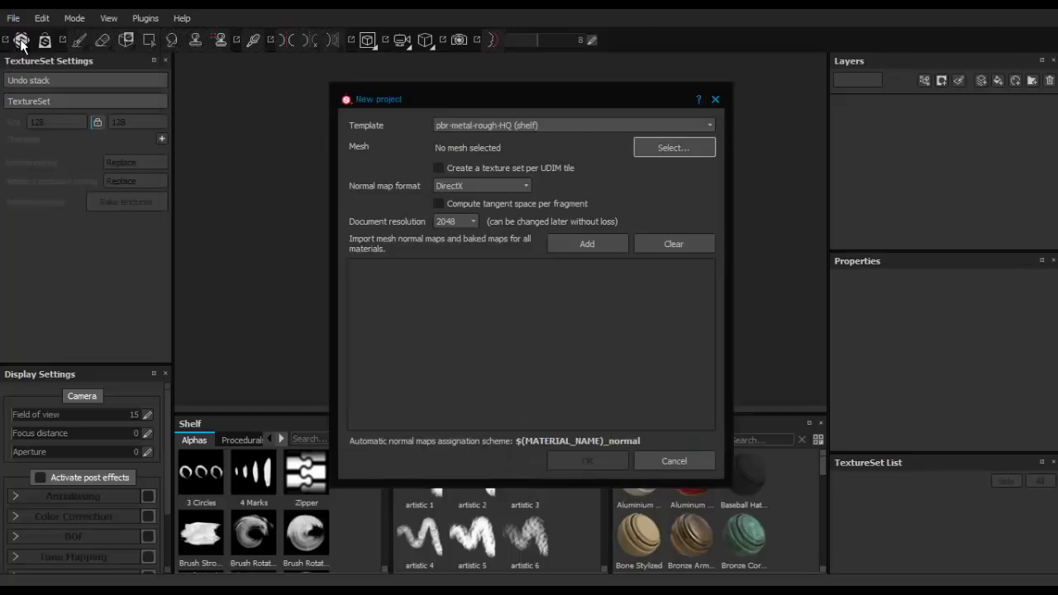
drag(513, 103, 468, 41)
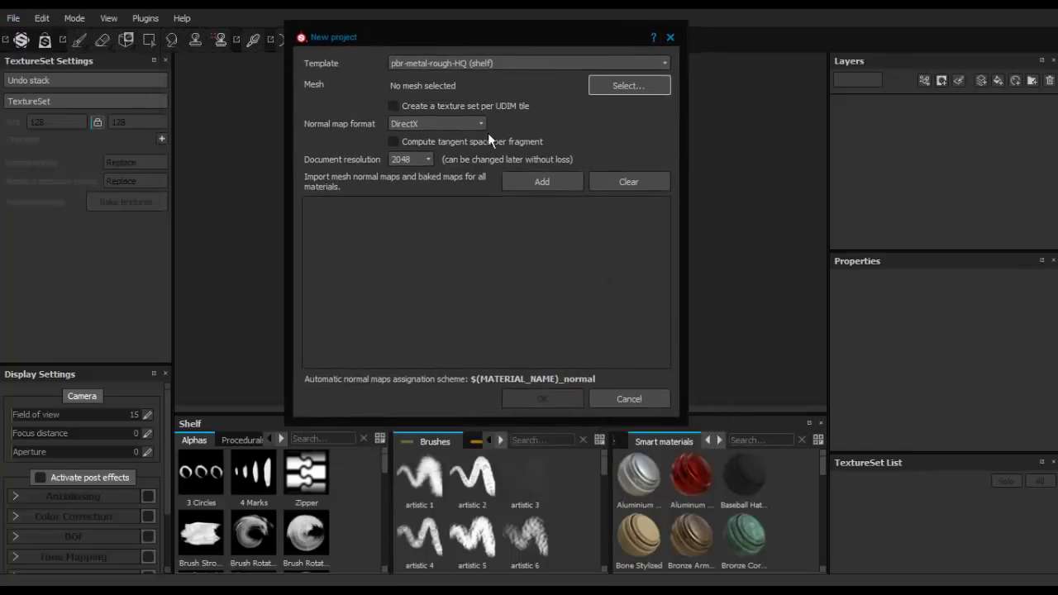
drag(293, 21, 302, 44)
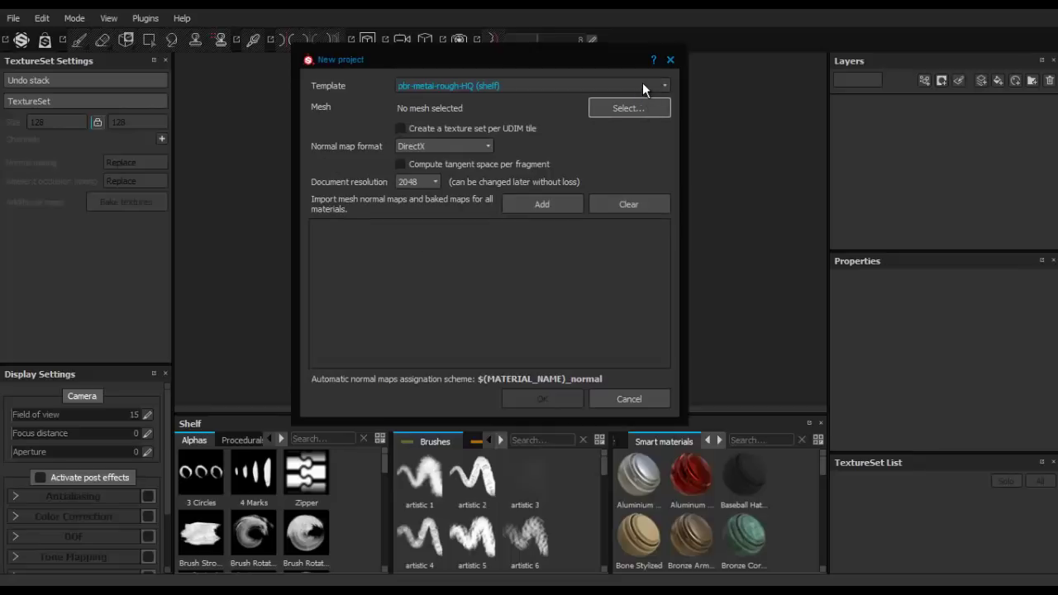
click(642, 82)
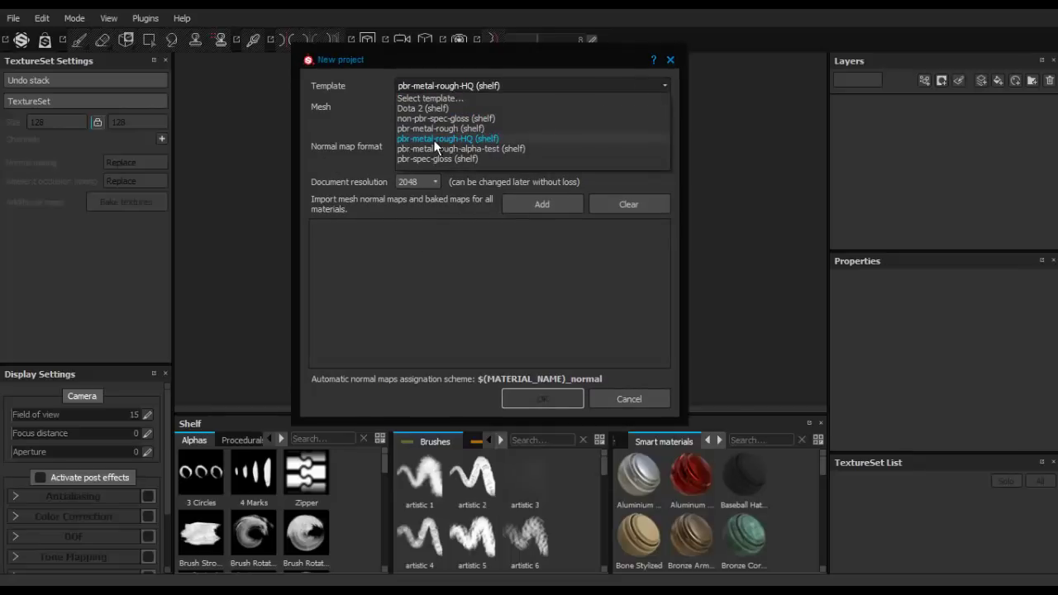
click(534, 141)
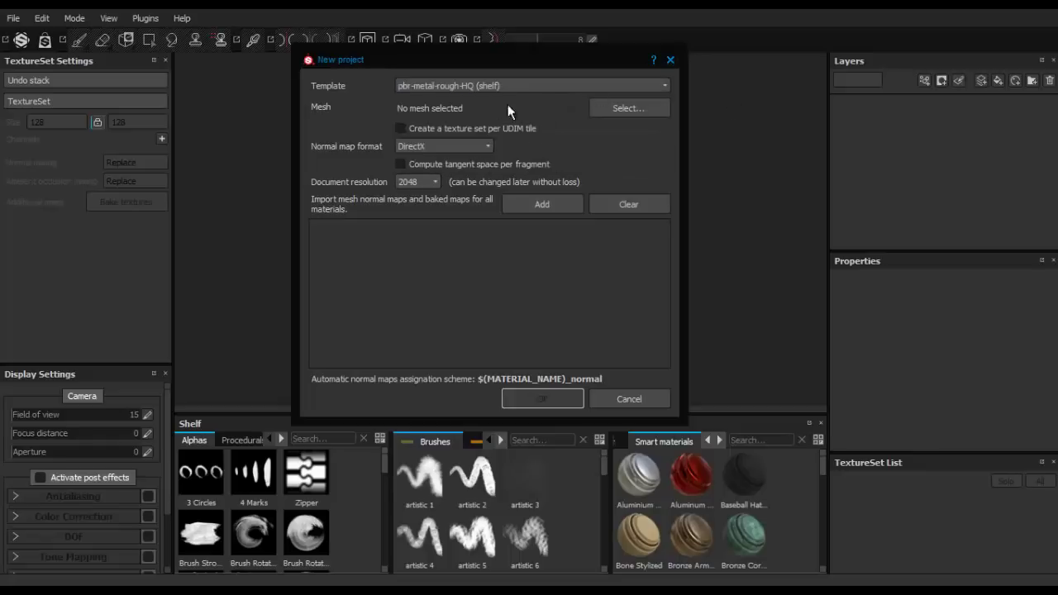
Create the project with the Sci-fi Gun_LP.obj mesh, DirectX normal map format and a document resolution of 2048.
click(422, 180)
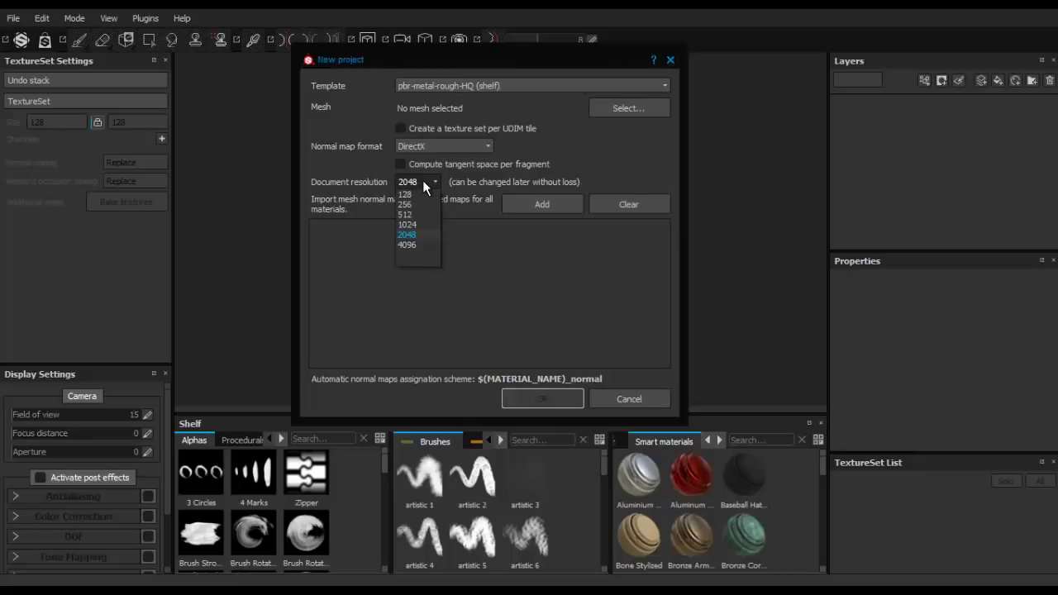
click(416, 235)
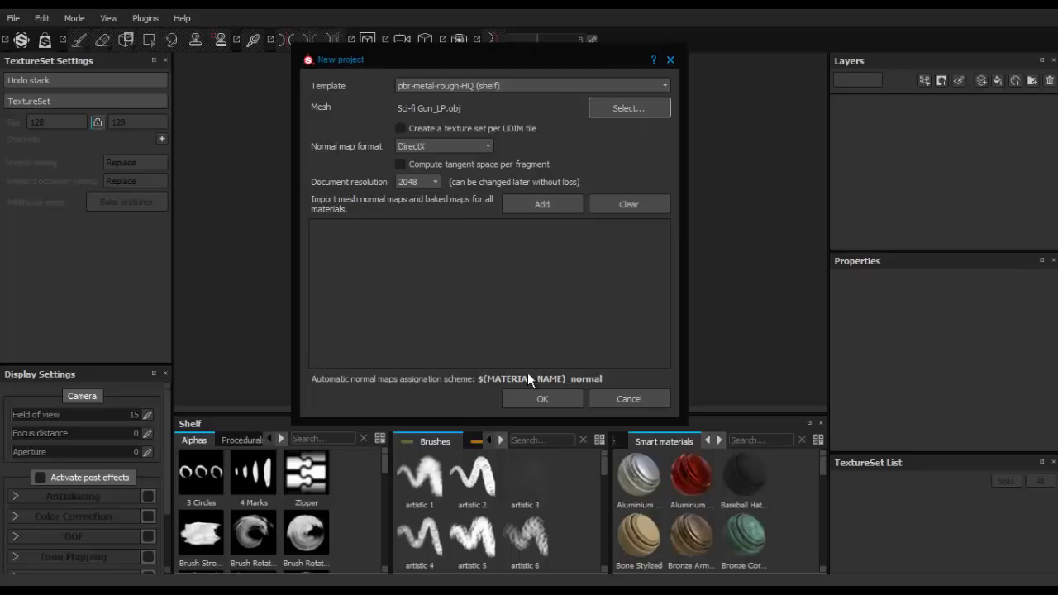
click(539, 399)
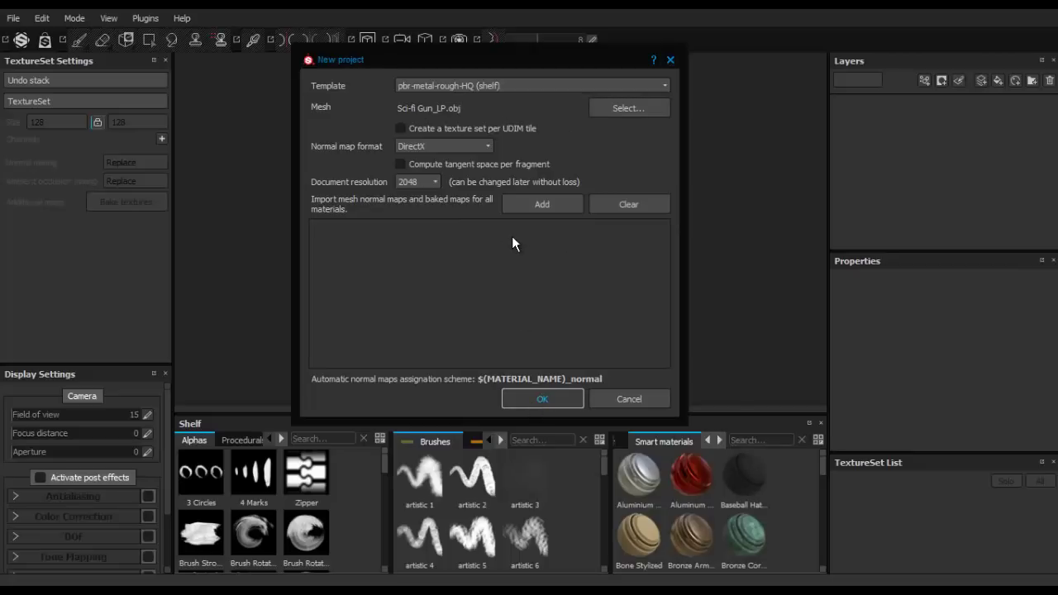
click(546, 404)
Examine the imported low-poly gun from the side, front and rear before baking.
alt+middle_drag(631, 154, 570, 185)
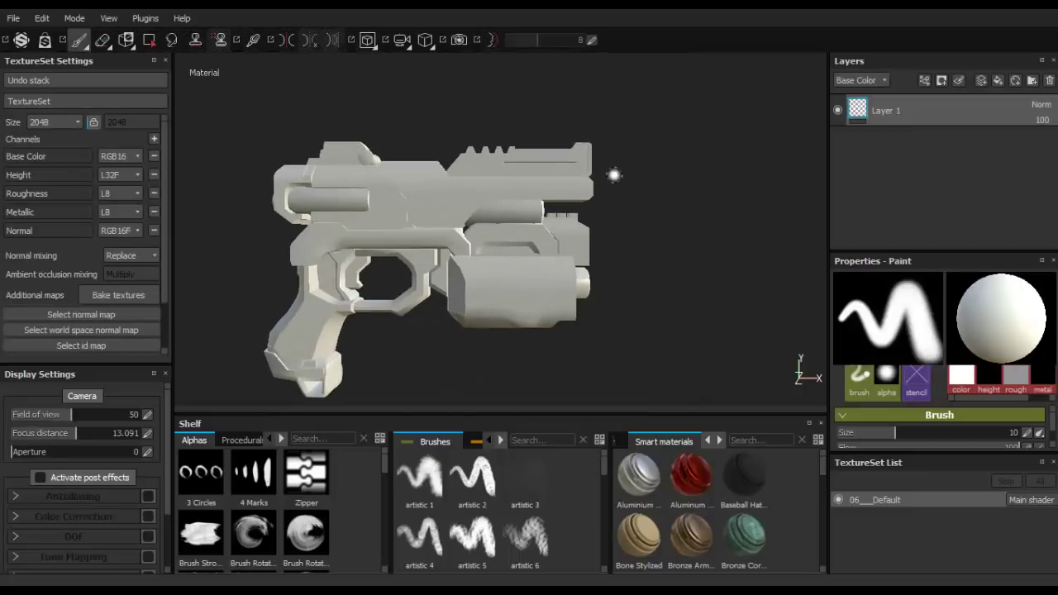
alt+drag(600, 215, 496, 259)
alt+right_drag(496, 260, 516, 233)
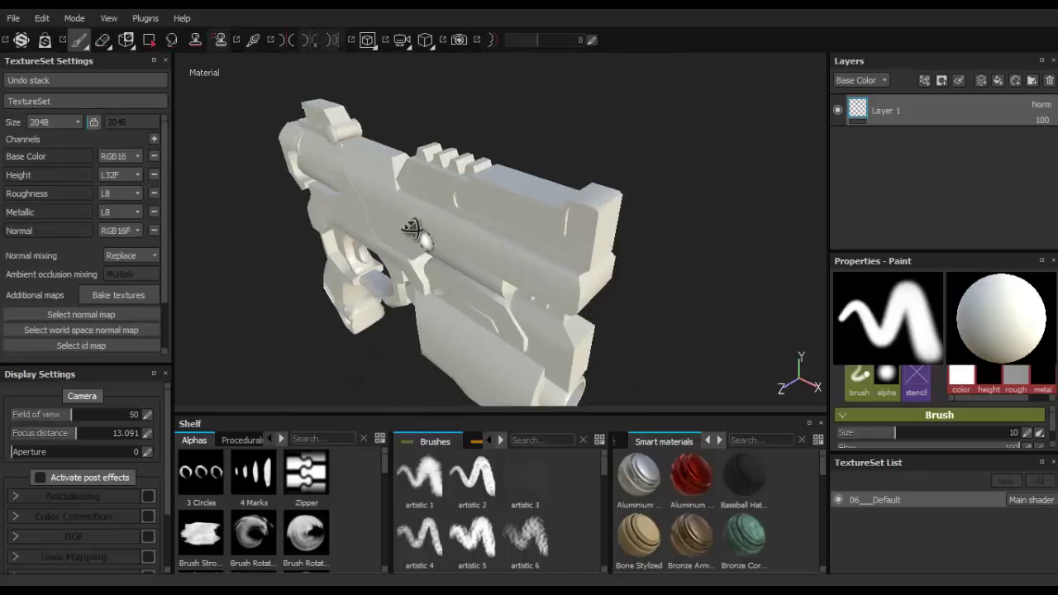
alt+drag(413, 229, 451, 226)
alt+middle_drag(227, 288, 434, 187)
alt+drag(435, 186, 806, 240)
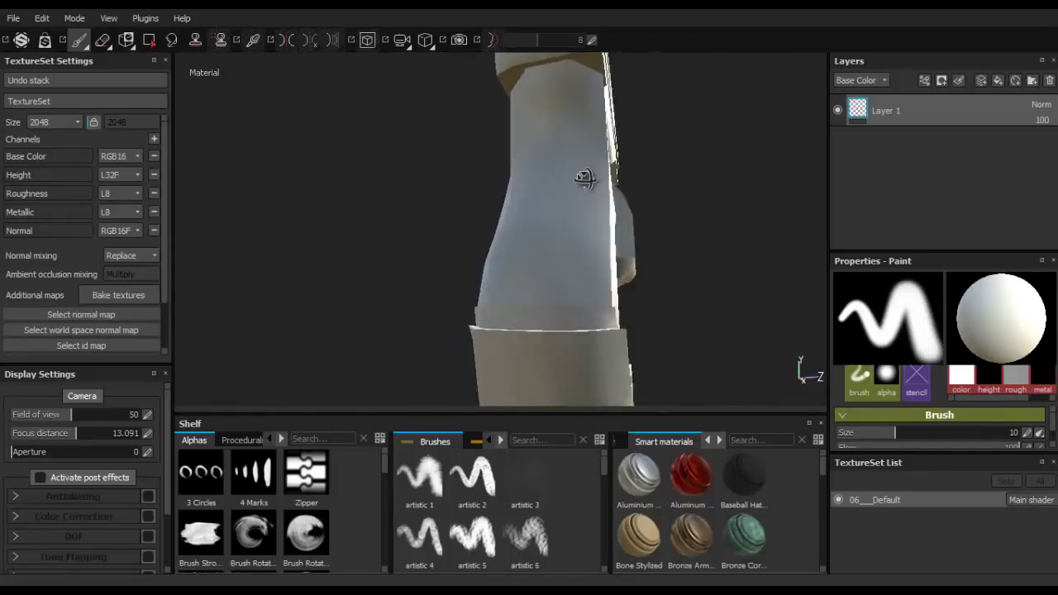
alt+drag(489, 208, 661, 228)
alt+middle_drag(398, 149, 378, 174)
alt+drag(378, 174, 495, 230)
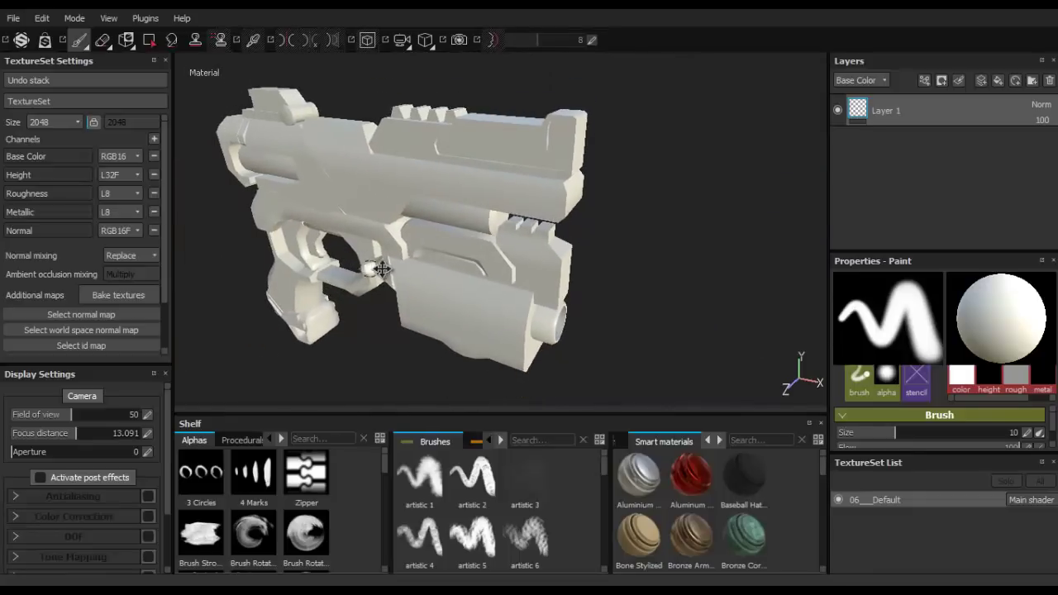
alt+middle_drag(380, 271, 416, 271)
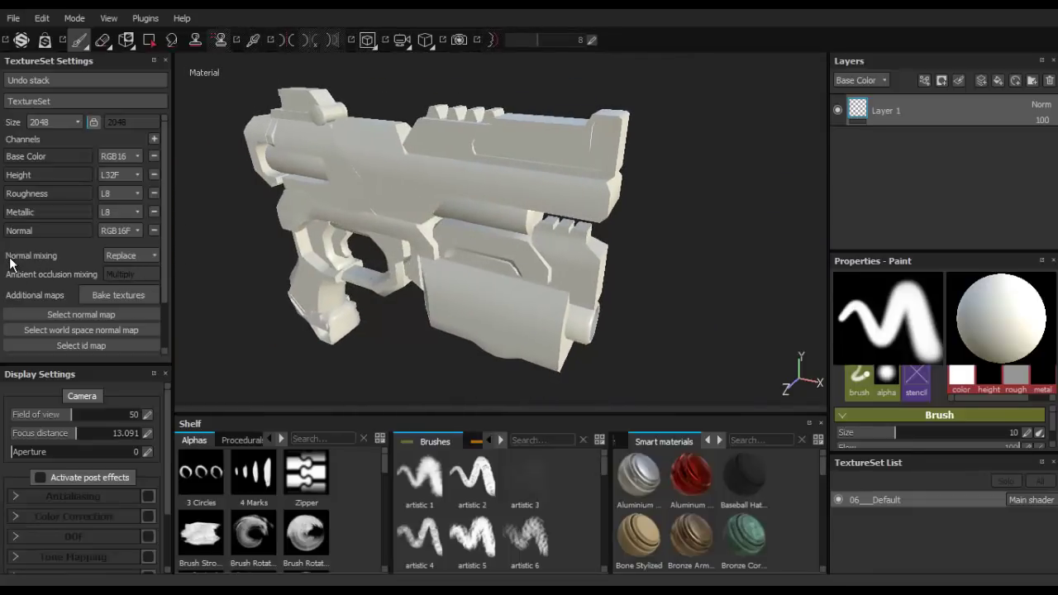
Set the texture set's normal mixing to Combine.
click(131, 256)
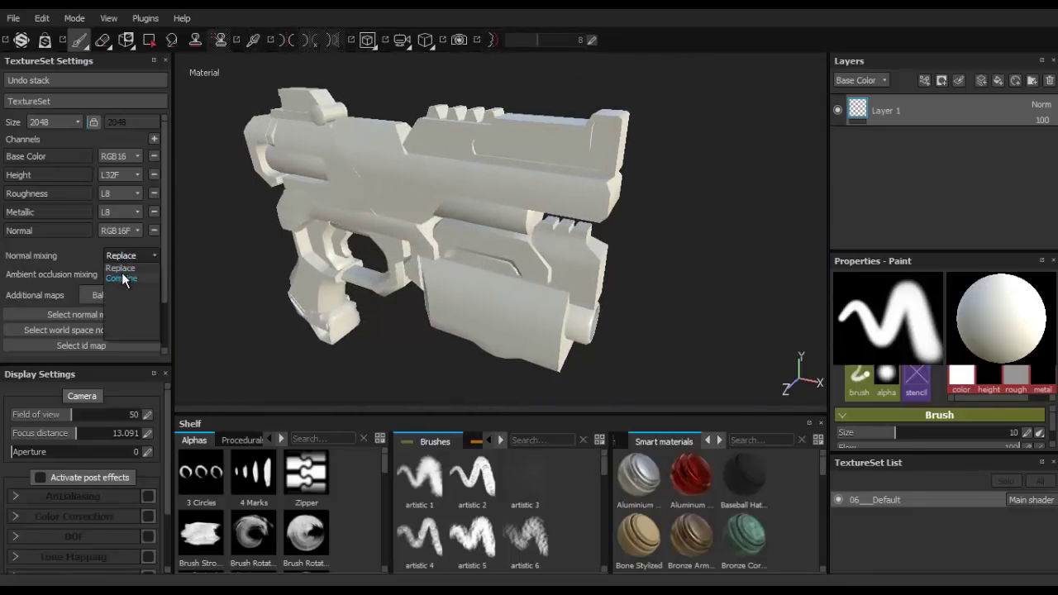
click(122, 277)
alt+drag(589, 177, 570, 174)
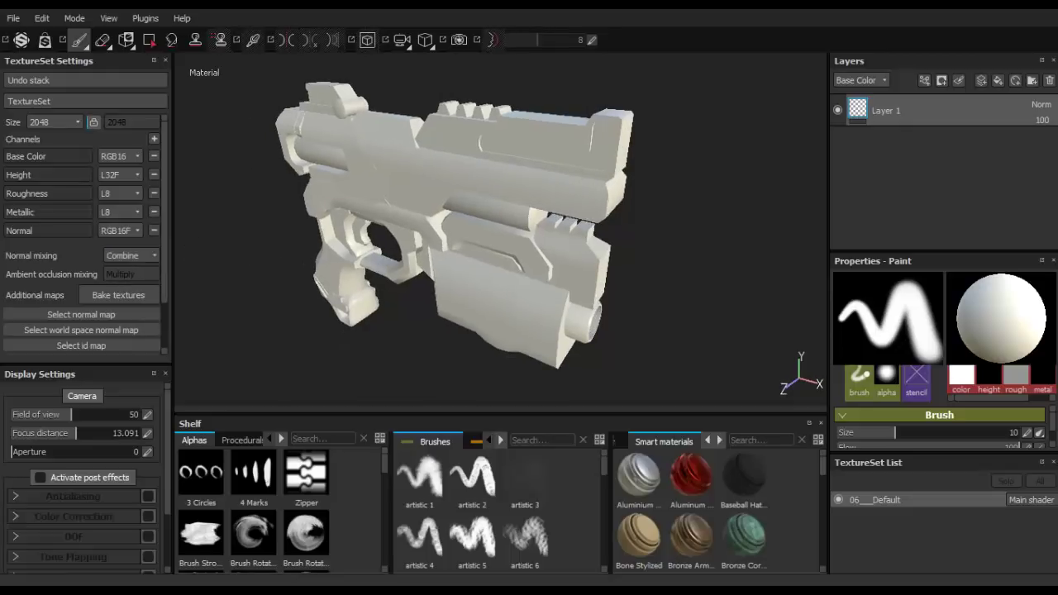
Open the texture baking settings and add the exported high-poly sci-fi gun file as the high definition mesh.
scroll(166, 252, down, 2)
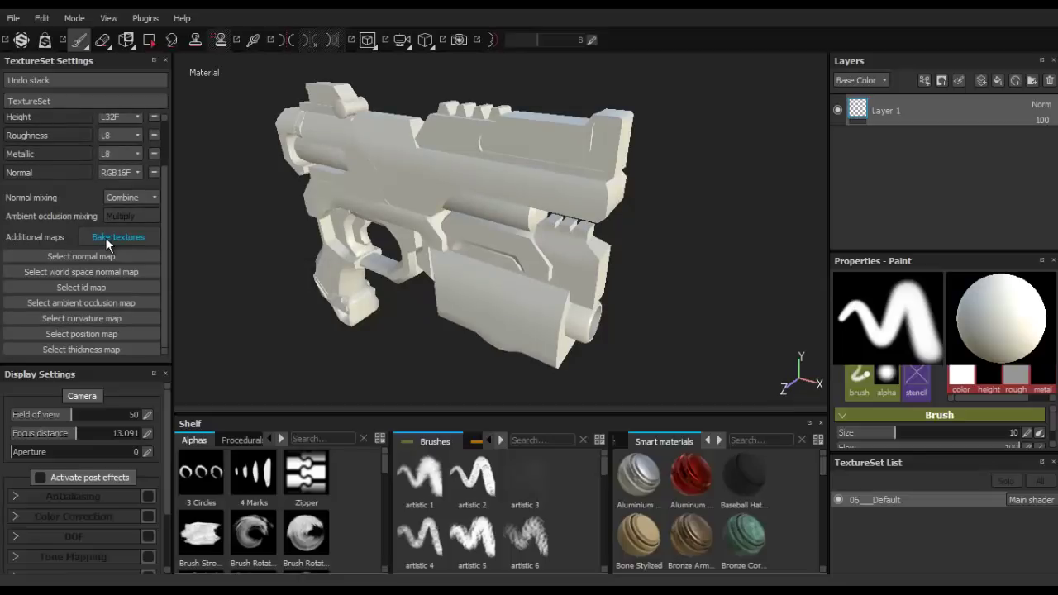
click(105, 237)
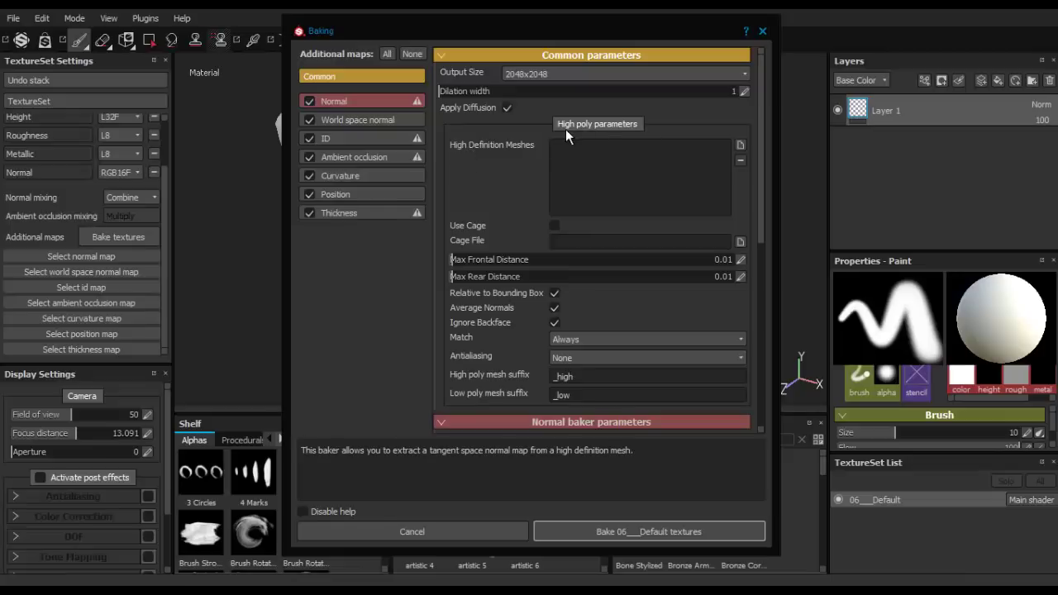
click(738, 145)
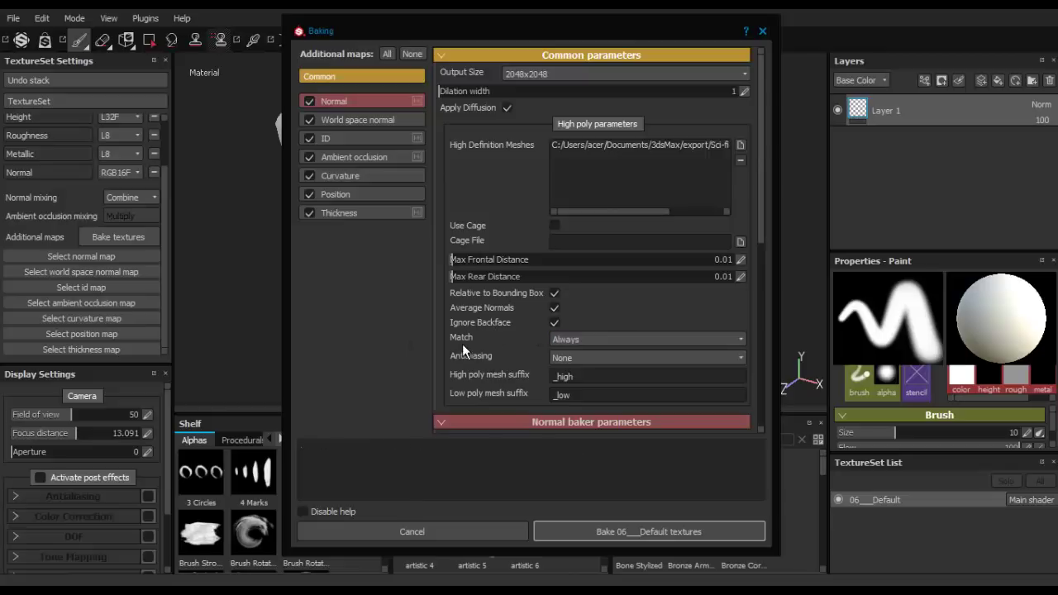
Match the low-poly and high-poly geometry By Mesh Name and set the bake's antialiasing to Subsampling 2x2.
click(588, 337)
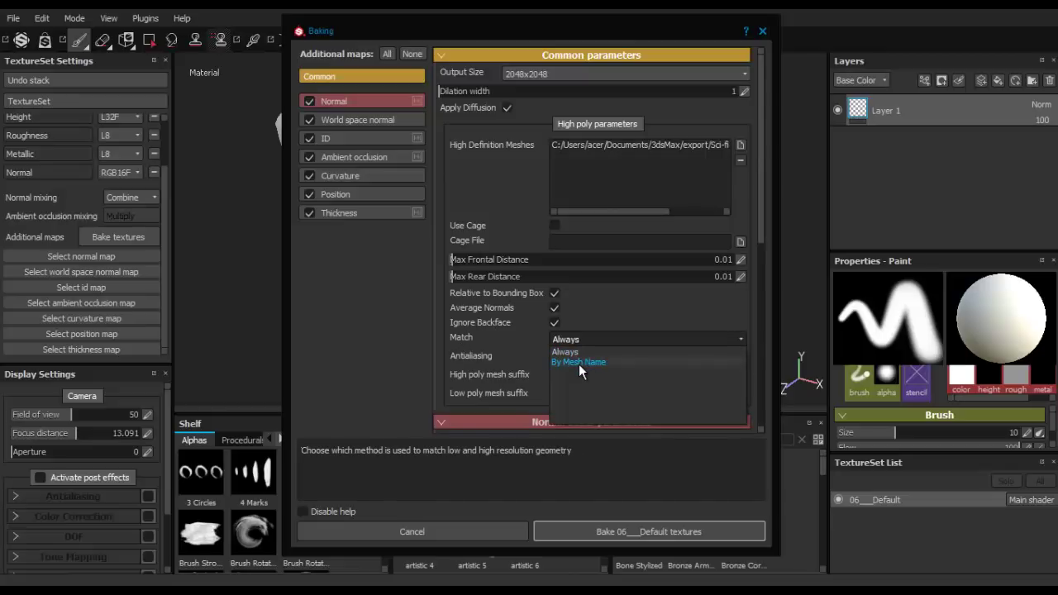
click(578, 363)
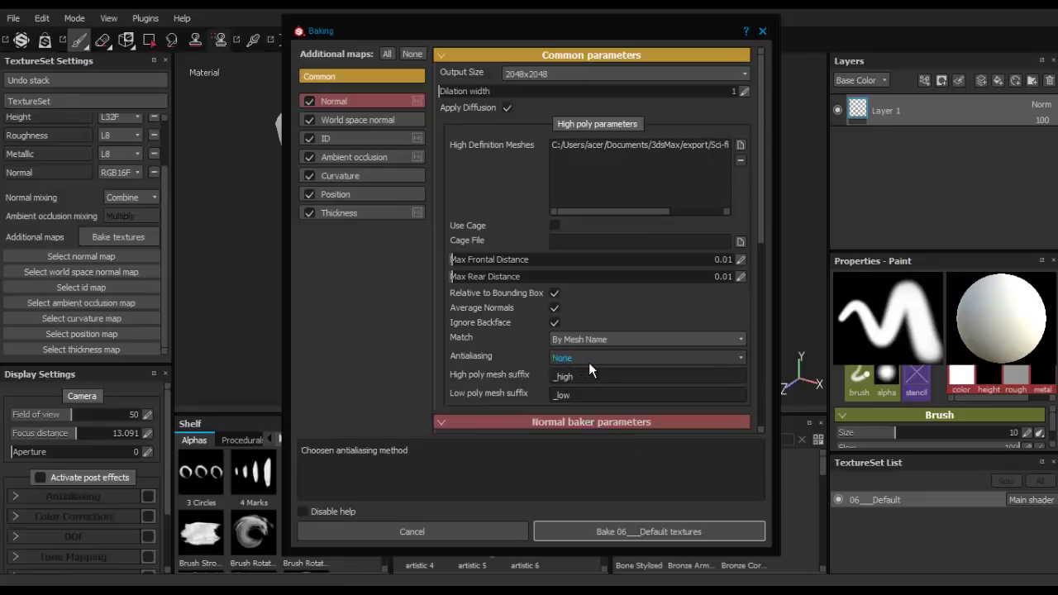
click(589, 369)
click(589, 364)
click(620, 361)
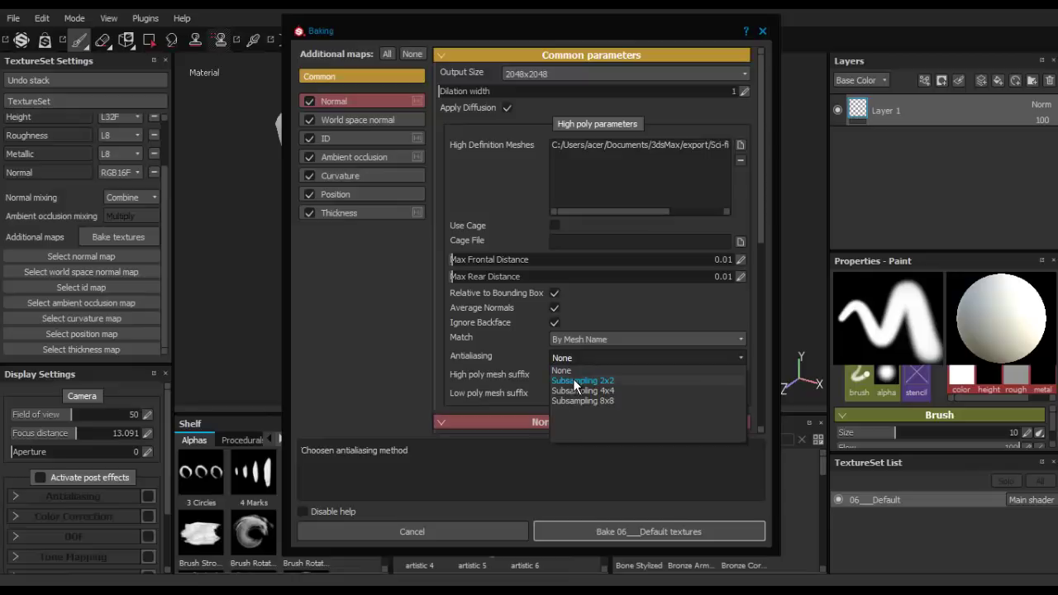
click(582, 356)
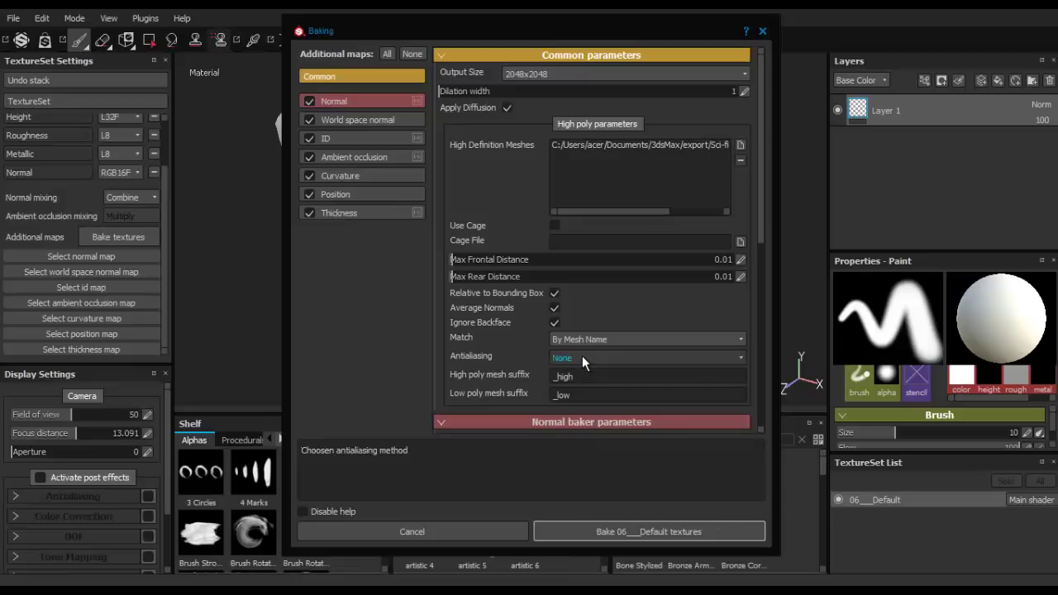
click(592, 355)
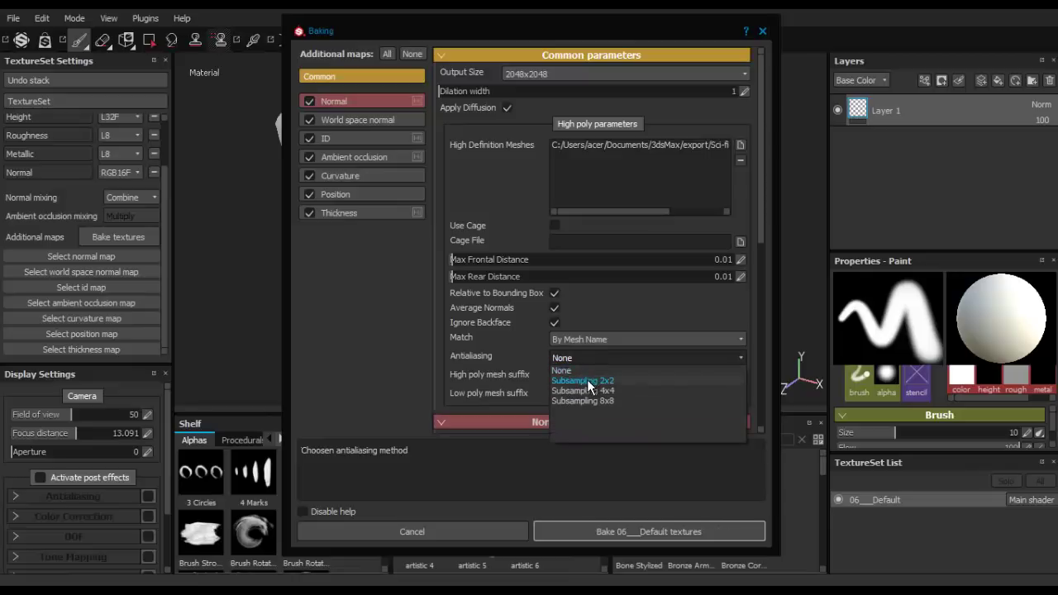
click(587, 380)
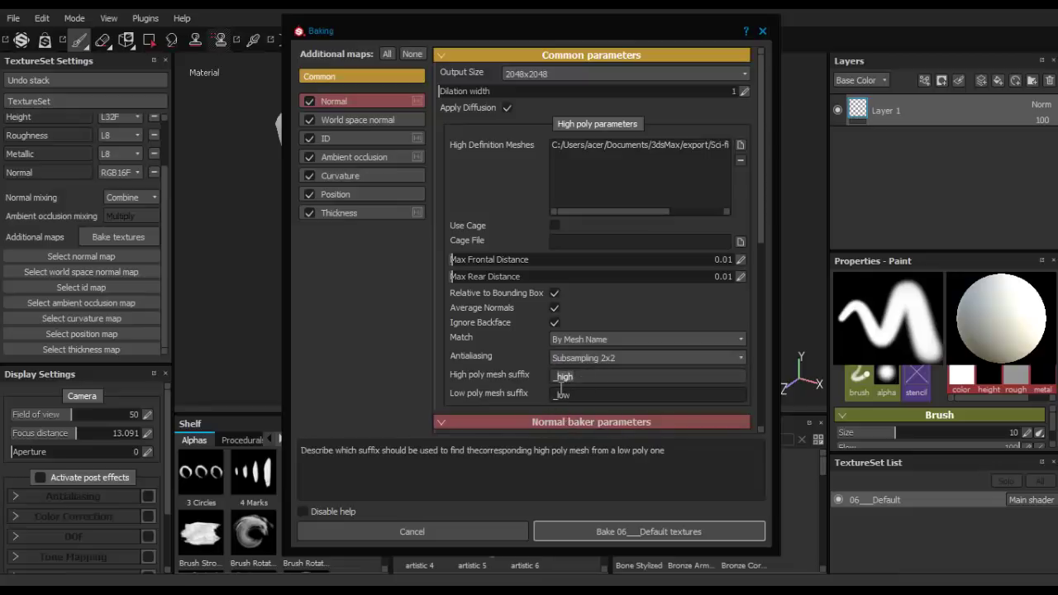
Set the high poly mesh suffix to _HP and the low poly mesh suffix to _LP.
key(BackSpace)
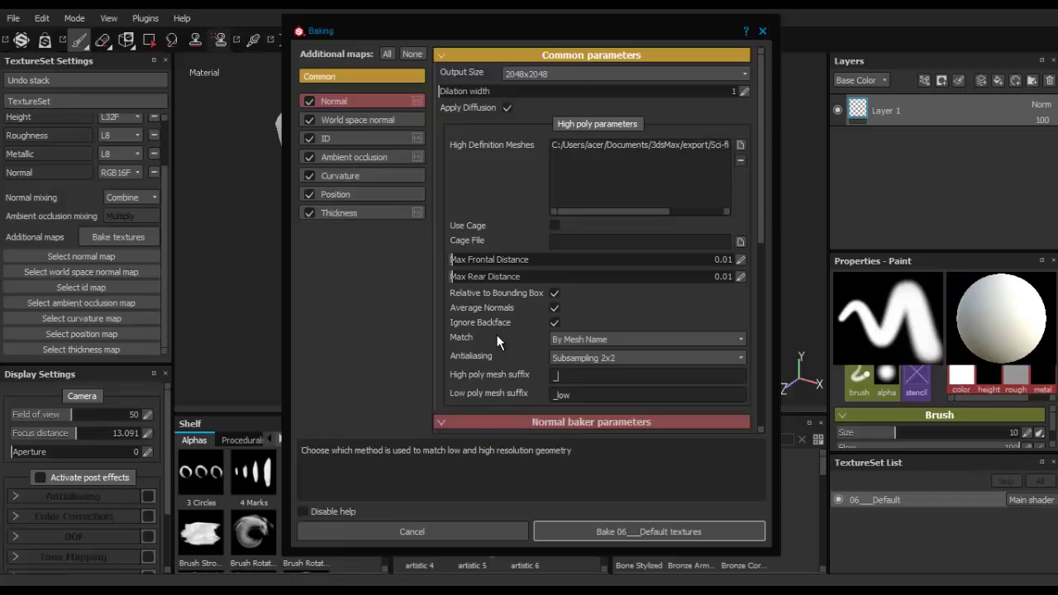
text(HP)
drag(587, 394, 557, 402)
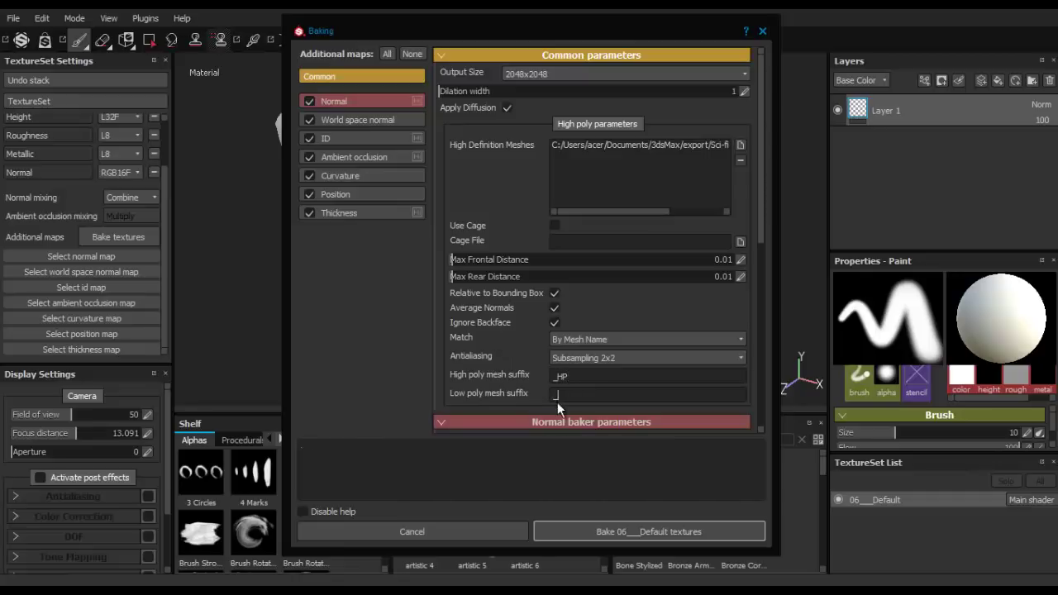
key(BackSpace)
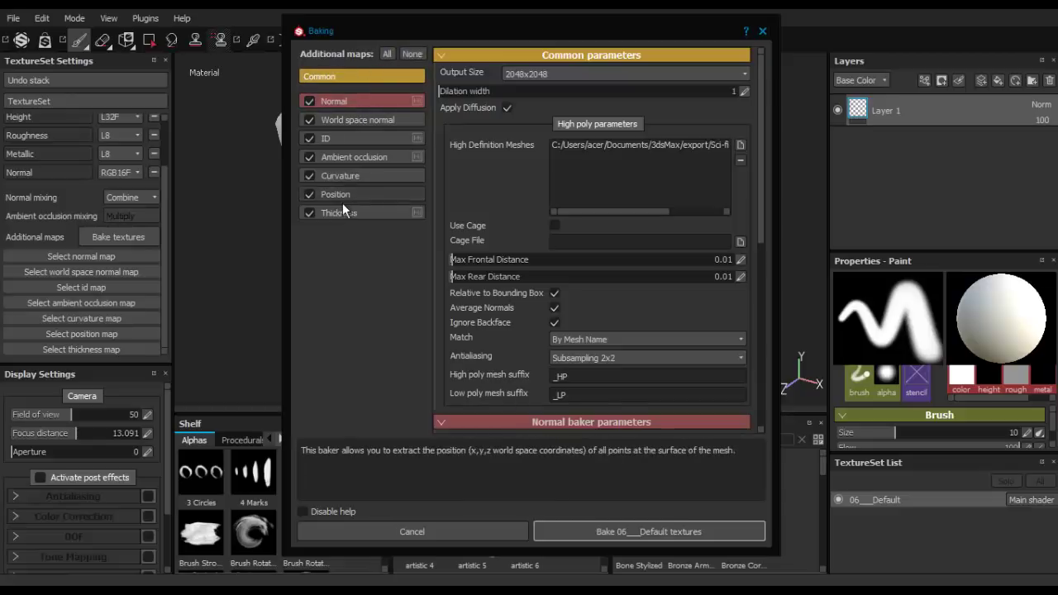
Enable only the Normal and Ambient occlusion maps for baking, and set the ambient occlusion's Self Occlusion to Only Same Mesh Name.
click(411, 55)
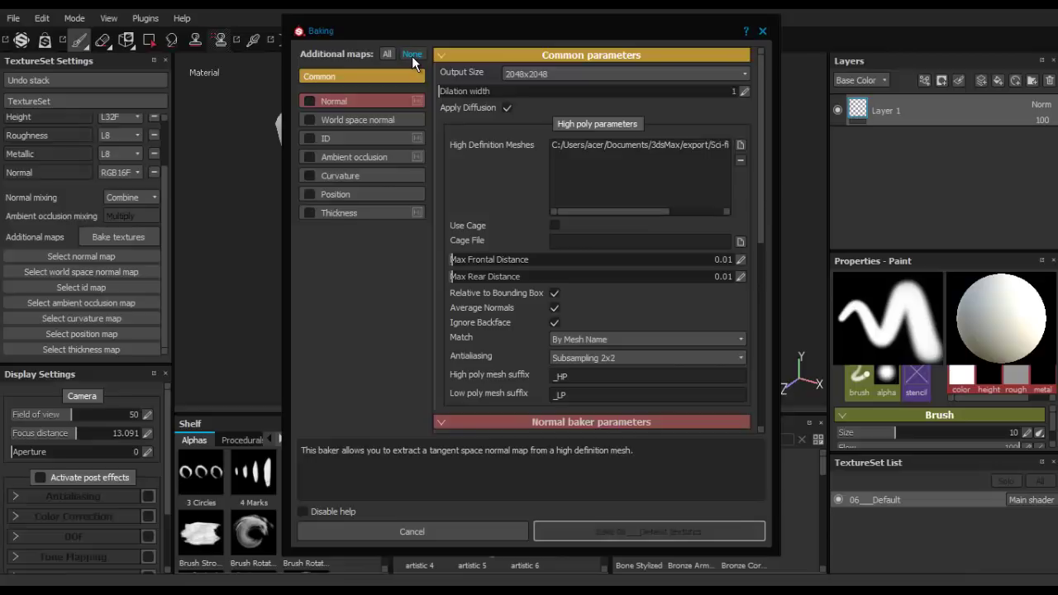
click(310, 104)
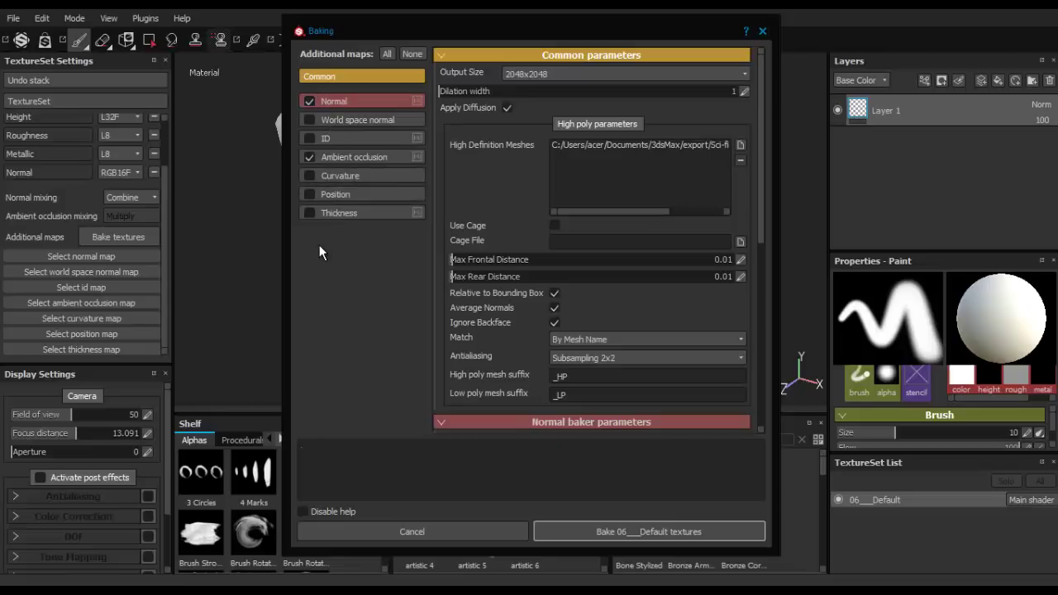
click(346, 158)
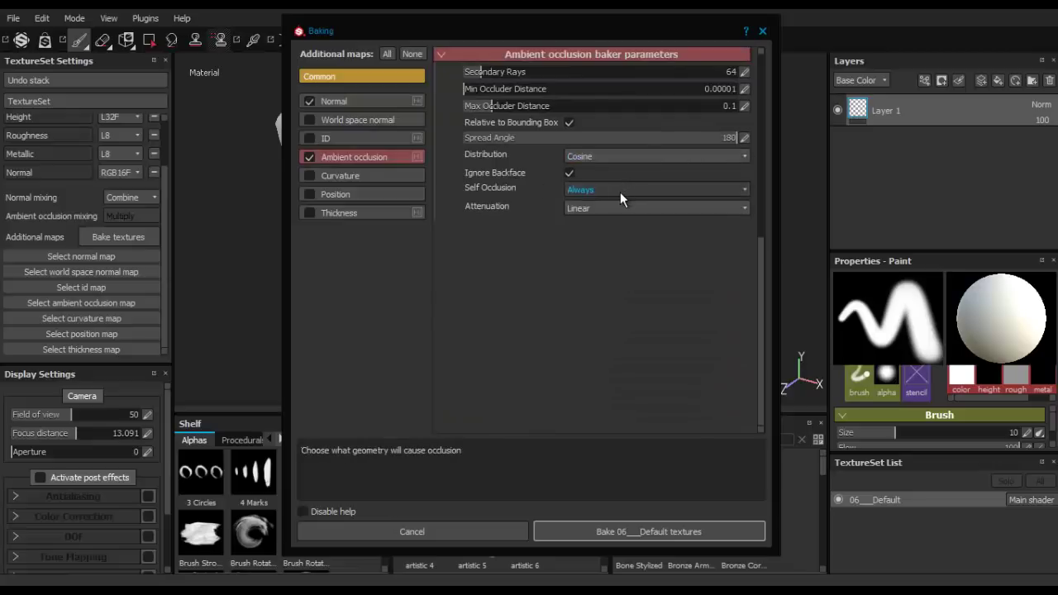
click(620, 193)
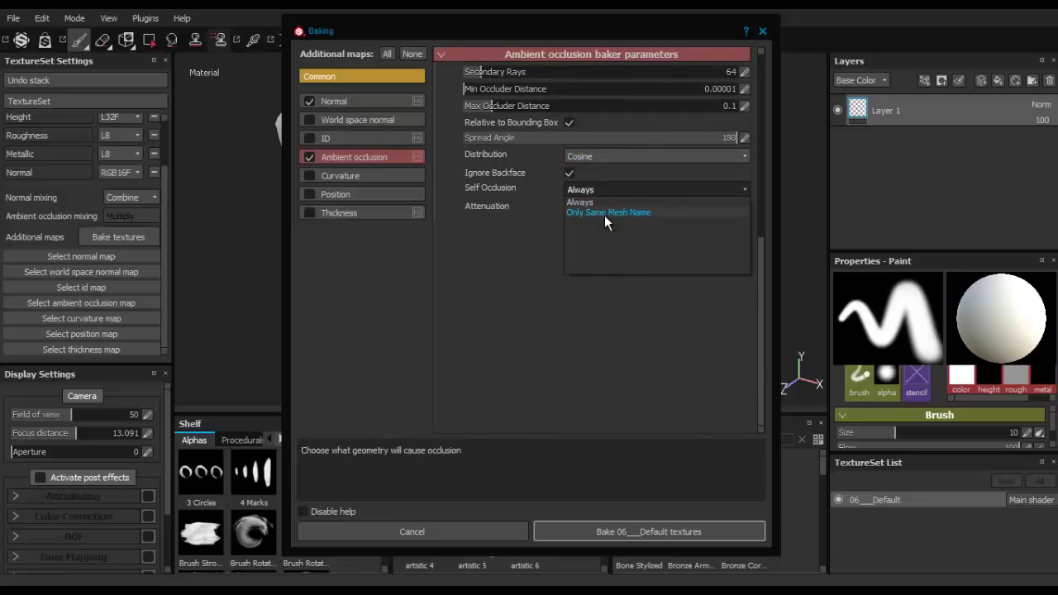
click(604, 213)
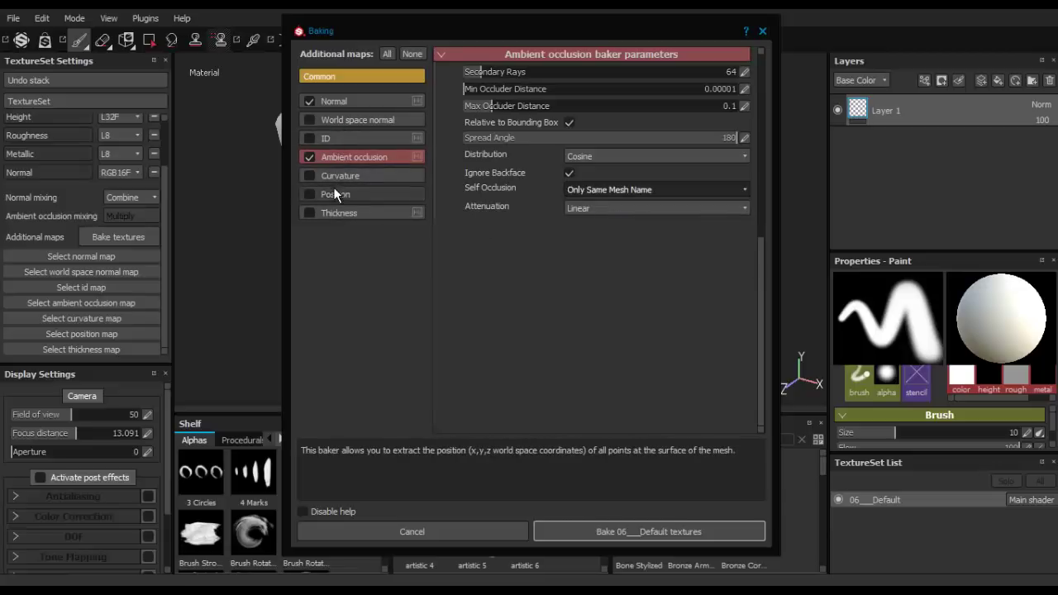
Set the ID baker's Color Generator to Random.
click(335, 141)
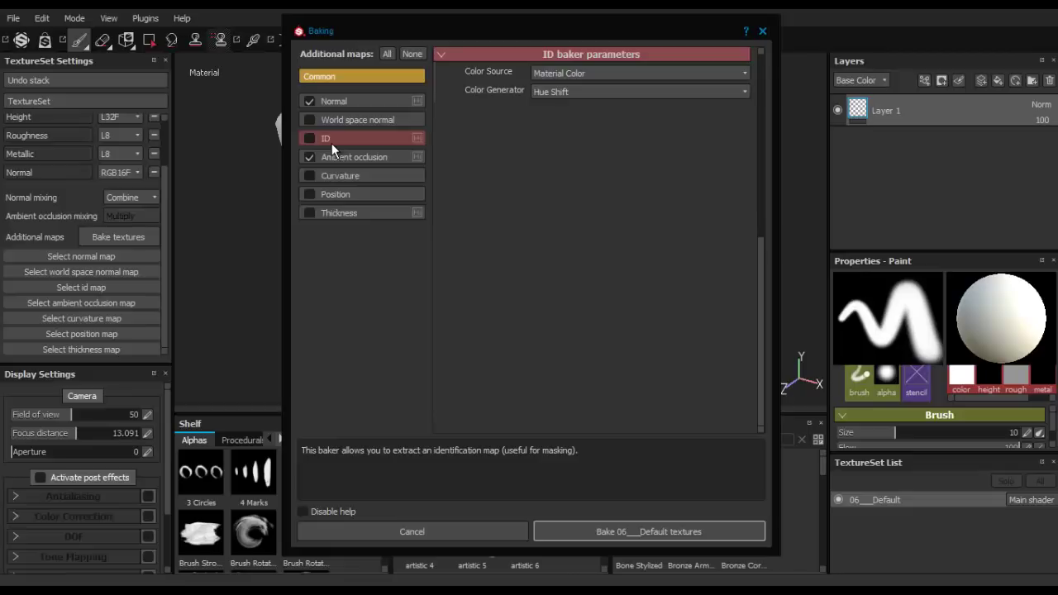
click(558, 90)
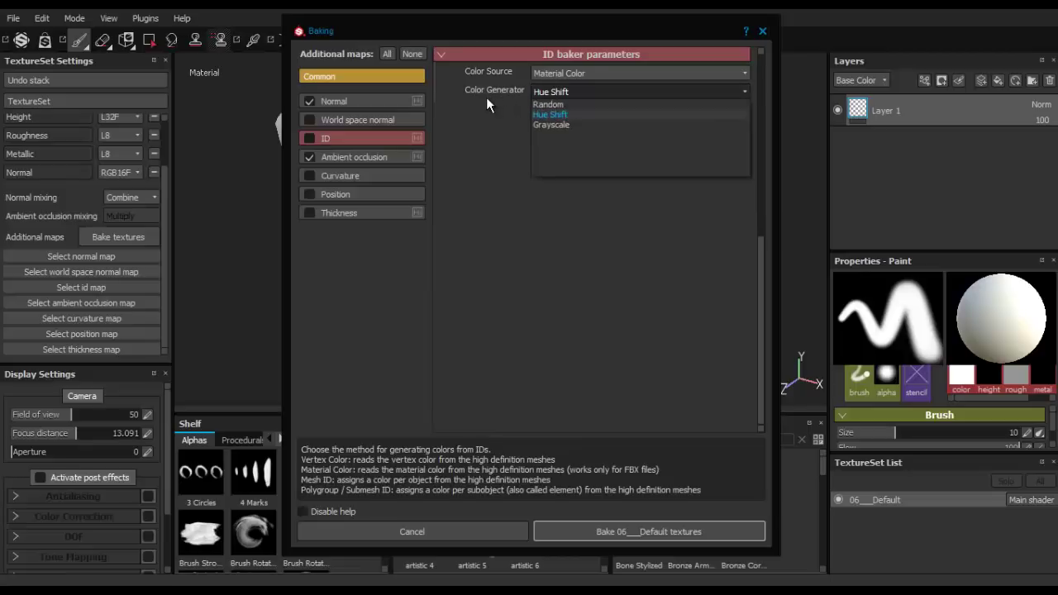
click(555, 105)
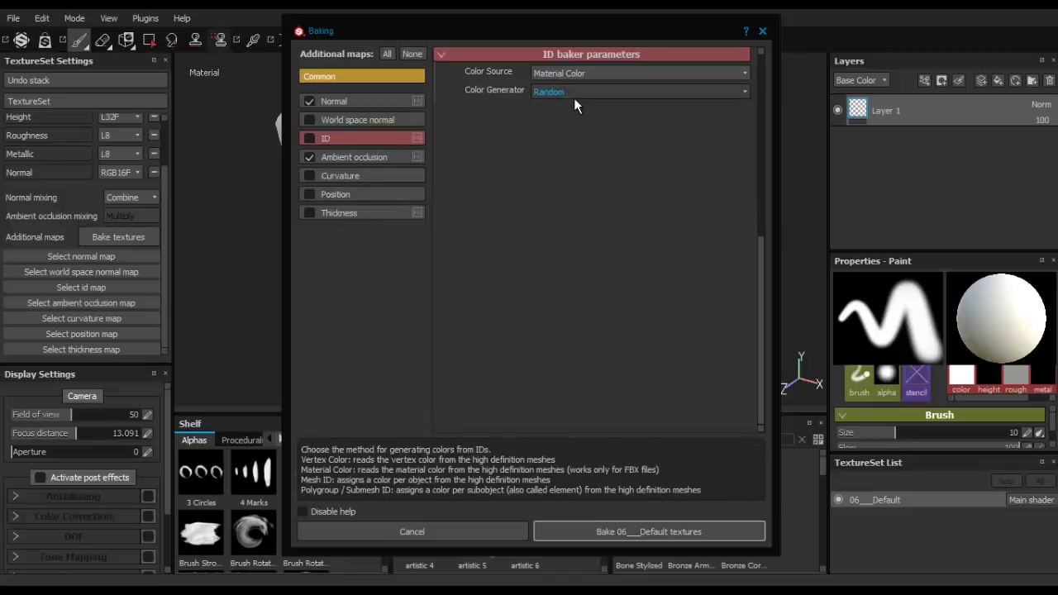
Review the Normal baker and common parameters, and bake the 06___Default textures at 2048x2048.
click(336, 100)
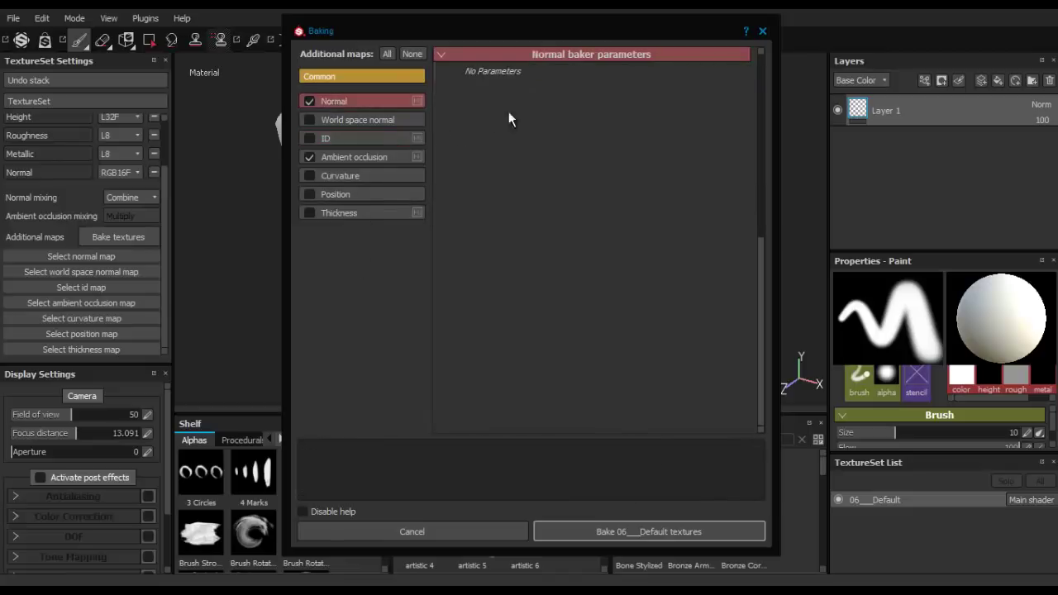
click(370, 81)
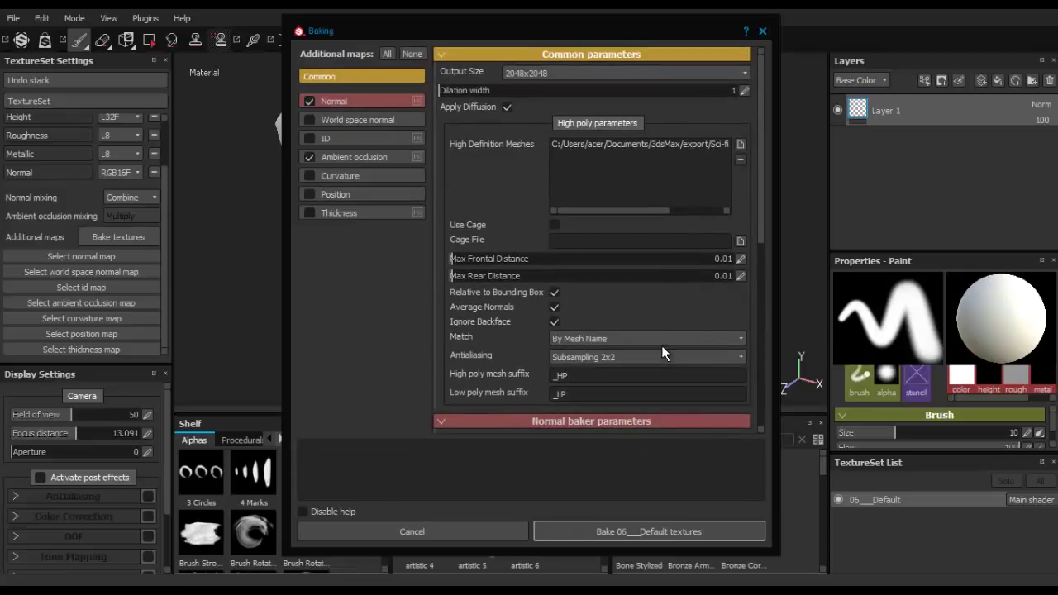
click(616, 533)
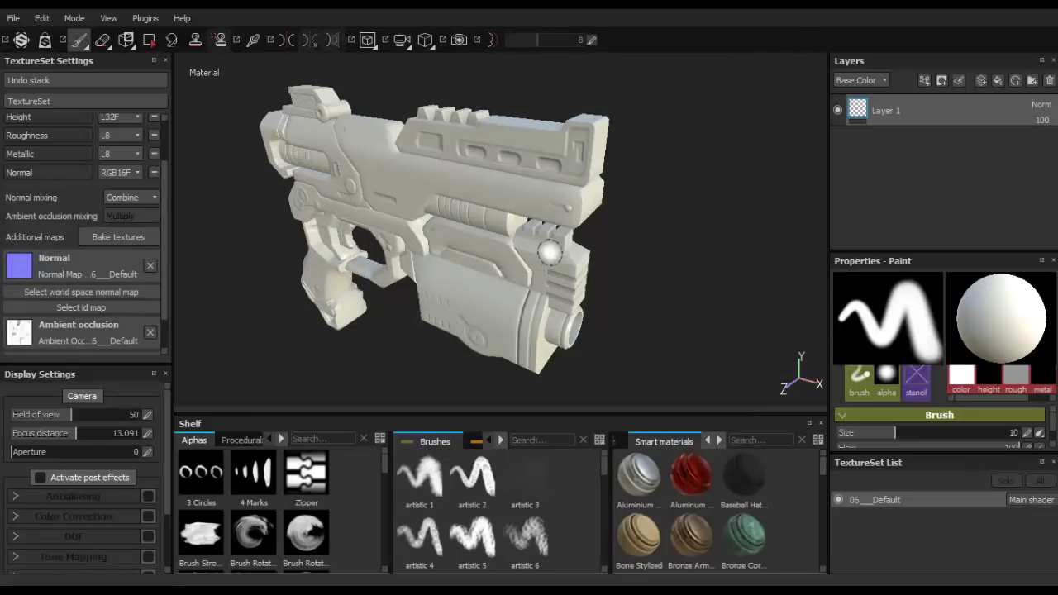
Inspect the baked normal and ambient occlusion detail over the whole gun, viewing both sides, the front and the underside.
alt+drag(552, 252, 513, 237)
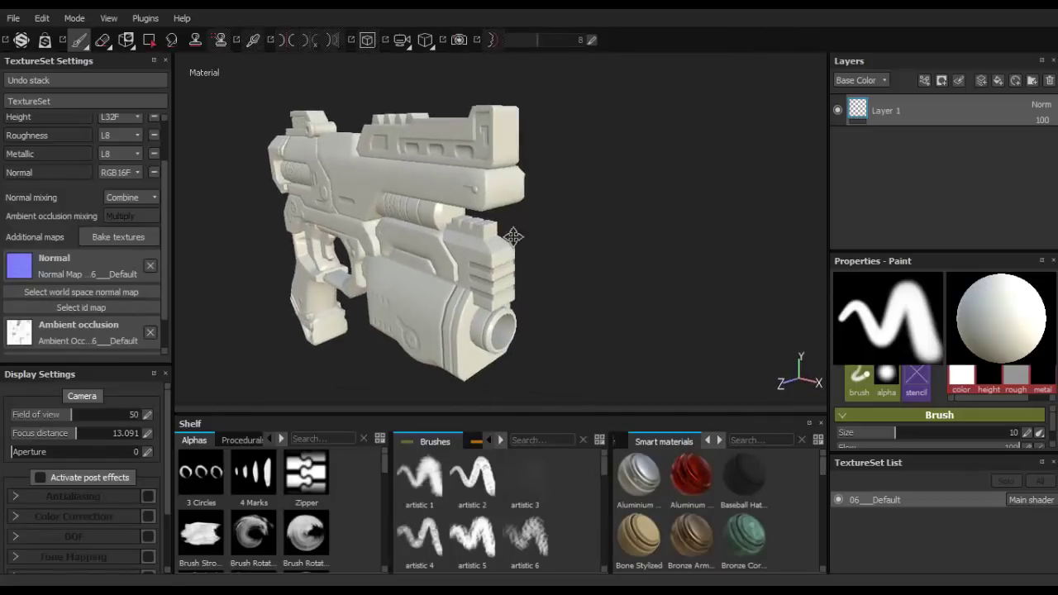
alt+right_drag(513, 237, 532, 243)
alt+middle_drag(489, 249, 419, 247)
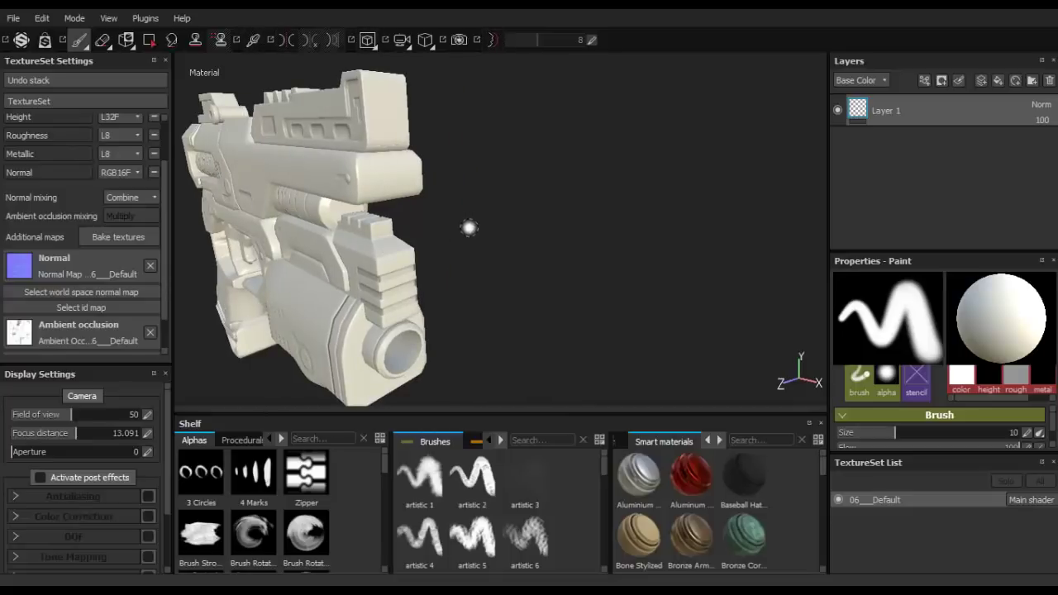
alt+drag(468, 228, 488, 115)
alt+middle_drag(488, 99, 487, 172)
scroll(487, 173, up, 2)
alt+drag(487, 173, 550, 178)
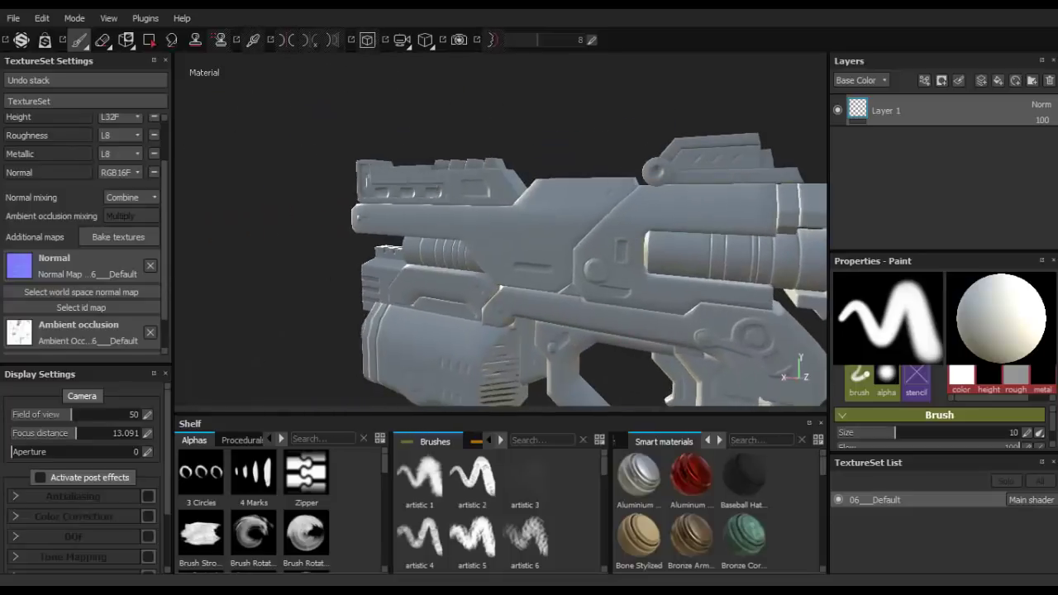
alt+middle_drag(626, 230, 442, 162)
alt+right_drag(442, 162, 512, 179)
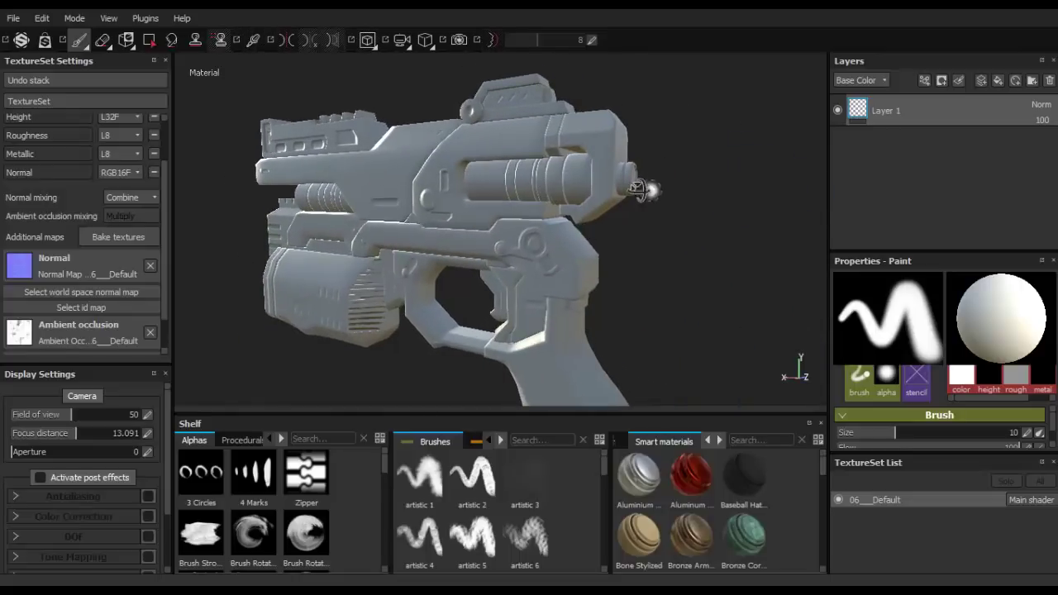
alt+drag(636, 190, 273, 217)
alt+drag(557, 169, 447, 173)
mouse_move(539, 227)
alt+mouse_down()
mouse_move(392, 120)
mouse_move(433, 128)
alt+mouse_up()
alt+middle_drag(433, 127, 397, 80)
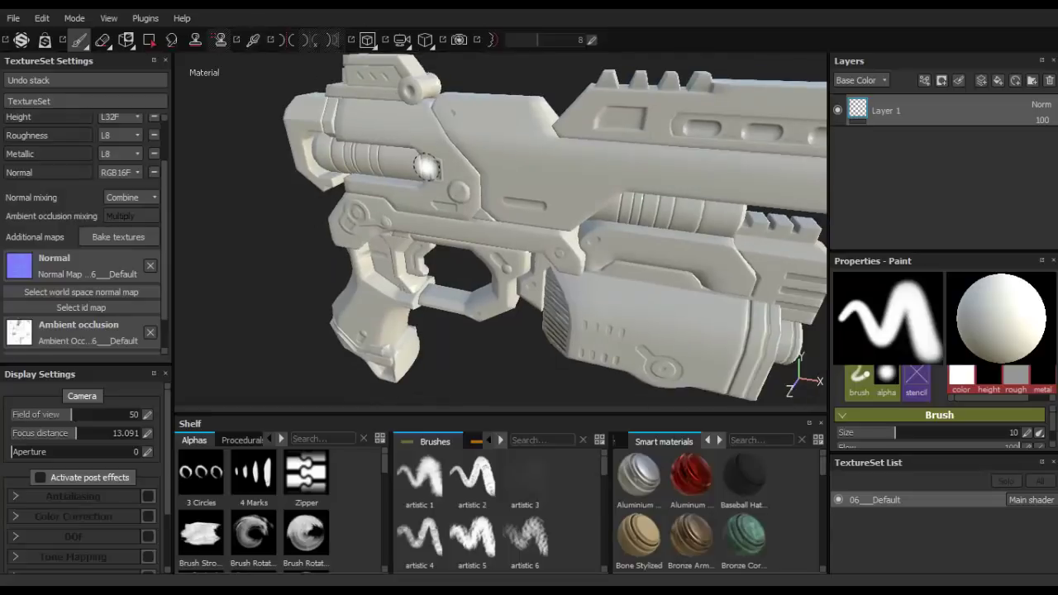
scroll(426, 167, down, 3)
mouse_move(371, 211)
alt+mouse_down()
mouse_move(431, 150)
mouse_move(503, 142)
alt+mouse_up()
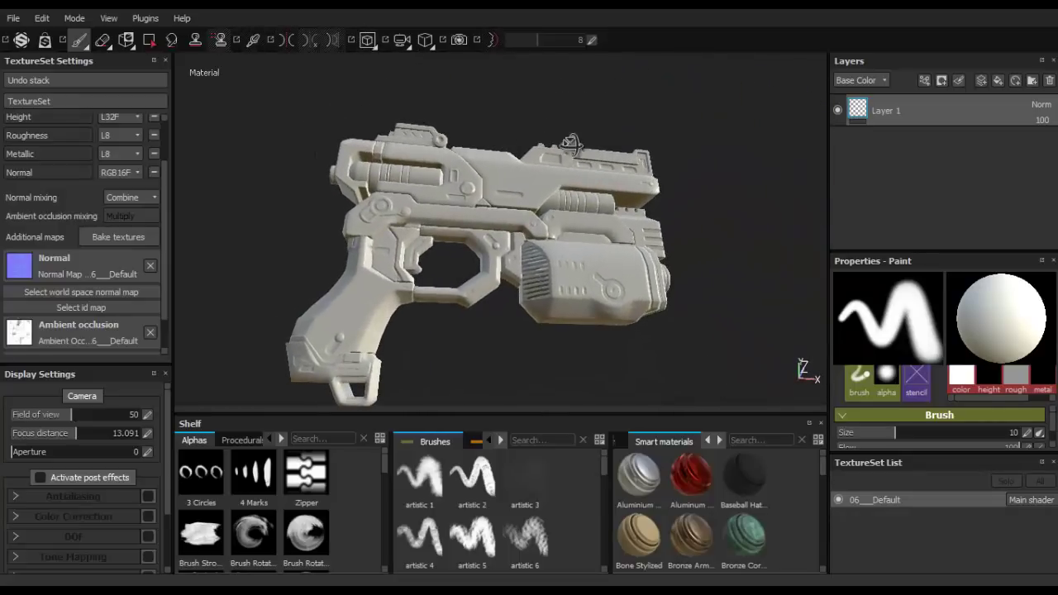
alt+drag(569, 146, 453, 214)
mouse_move(588, 127)
alt+mouse_down()
mouse_move(432, 115)
mouse_move(559, 149)
mouse_move(496, 147)
alt+mouse_up()
alt+drag(420, 140, 321, 163)
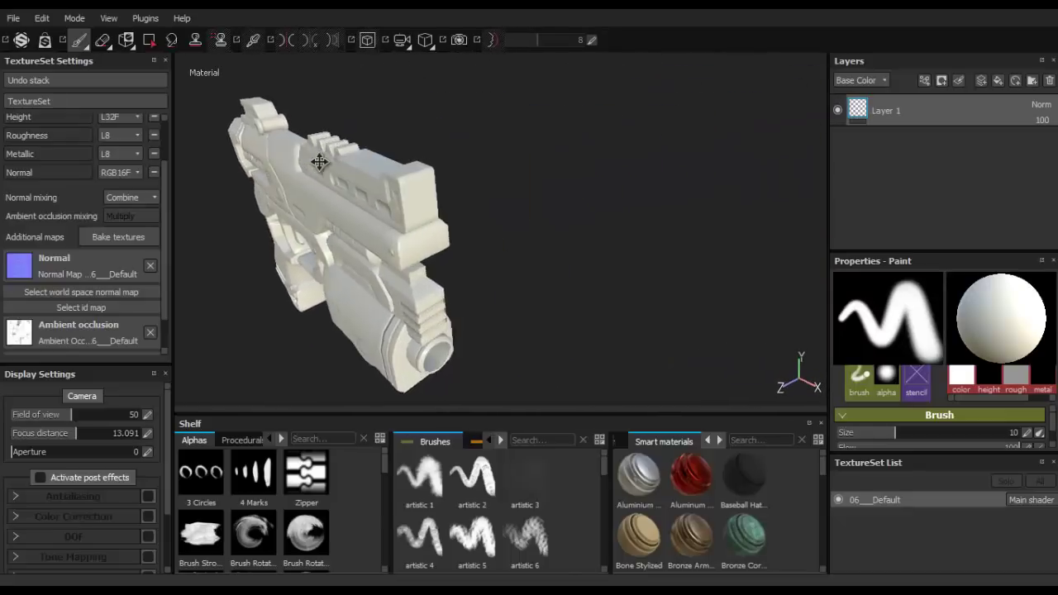
alt+right_drag(321, 163, 342, 168)
alt+drag(342, 168, 397, 152)
alt+middle_drag(397, 153, 467, 86)
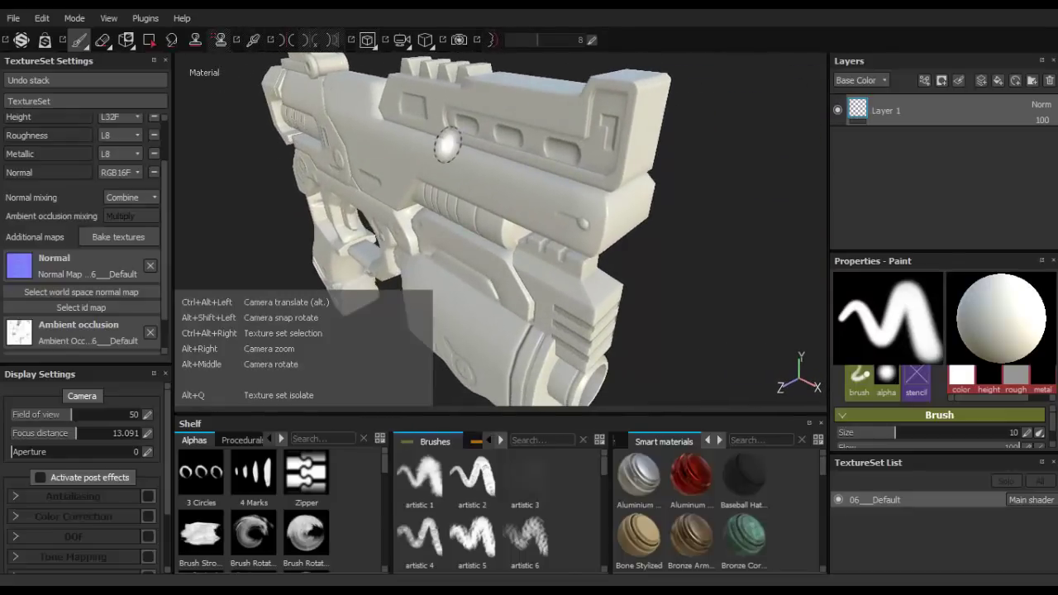
Examine the bake up close on the lower barrel's muzzle, the engraved housing and the vent slots.
mouse_move(494, 148)
alt+mouse_down()
mouse_move(548, 107)
mouse_move(347, 229)
mouse_move(455, 157)
mouse_move(377, 181)
mouse_move(472, 173)
mouse_move(458, 231)
mouse_move(392, 218)
mouse_move(372, 184)
mouse_move(448, 170)
mouse_move(440, 190)
mouse_move(387, 229)
mouse_move(380, 271)
mouse_move(578, 196)
mouse_move(671, 209)
alt+mouse_up()
scroll(366, 185, down, 2)
alt+middle_drag(366, 184, 562, 83)
scroll(496, 231, down, 2)
alt+middle_drag(529, 236, 498, 101)
scroll(560, 153, up, 2)
alt+middle_drag(542, 322, 521, 189)
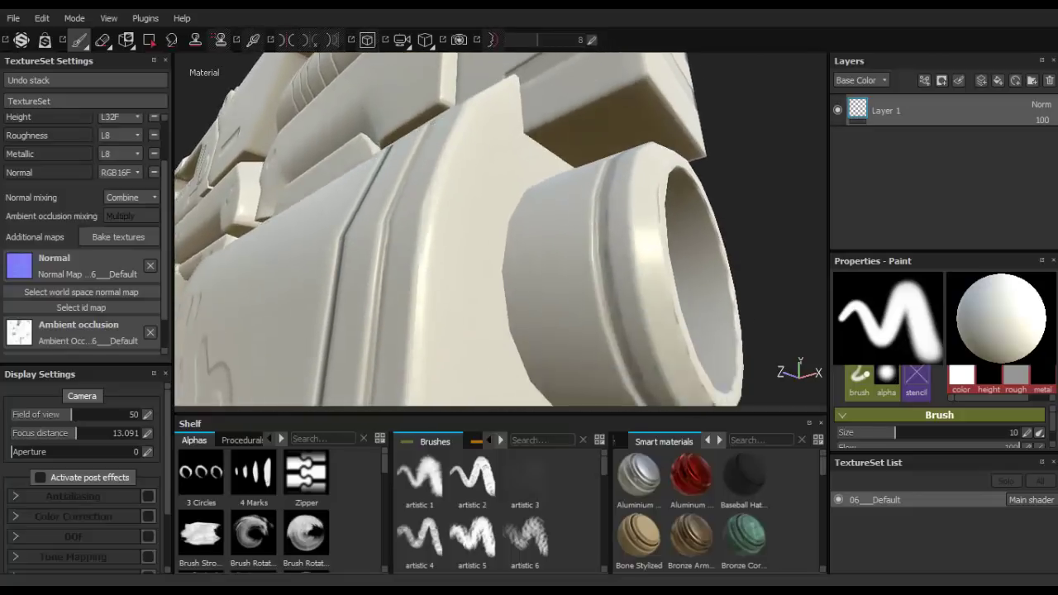
scroll(515, 193, up, 1)
alt+drag(515, 193, 732, 203)
scroll(529, 218, down, 5)
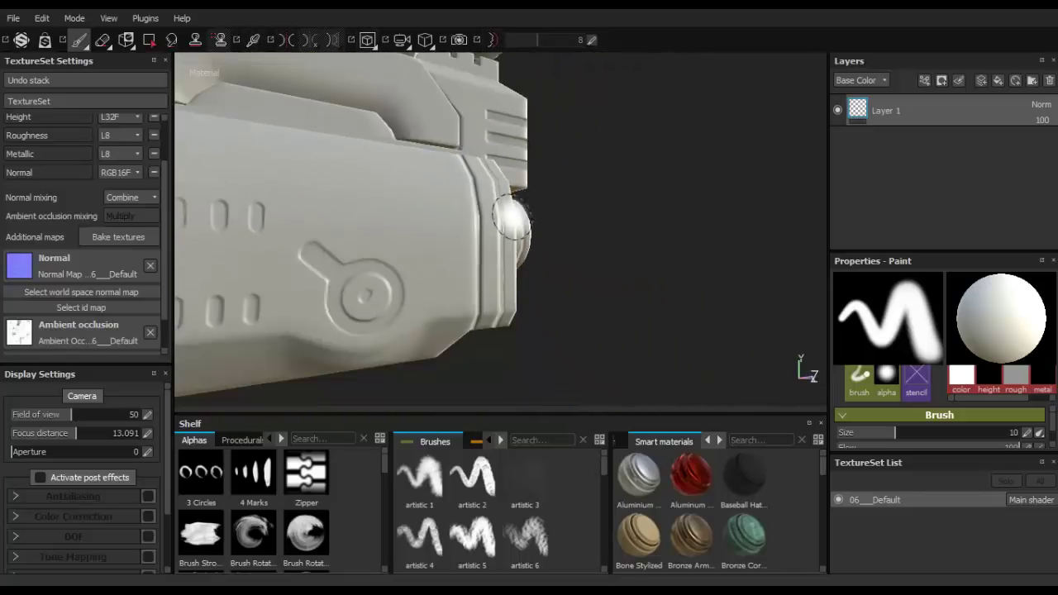
alt+middle_drag(409, 232, 600, 254)
scroll(537, 223, up, 3)
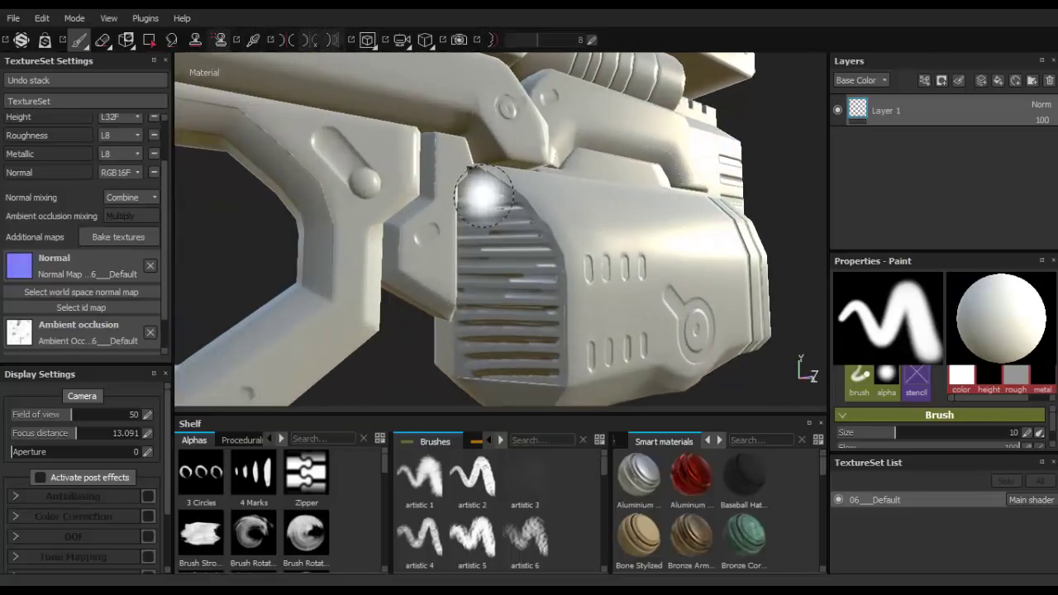
alt+drag(484, 194, 564, 196)
alt+middle_drag(565, 196, 394, 194)
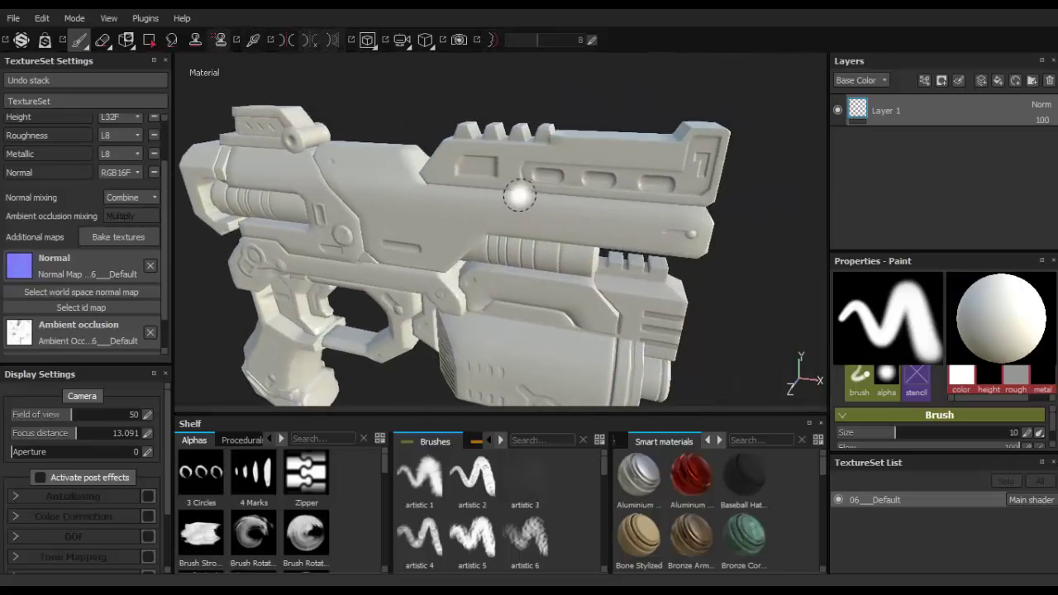
scroll(578, 198, down, 3)
scroll(571, 195, up, 3)
alt+drag(567, 194, 536, 177)
alt+middle_drag(536, 177, 537, 124)
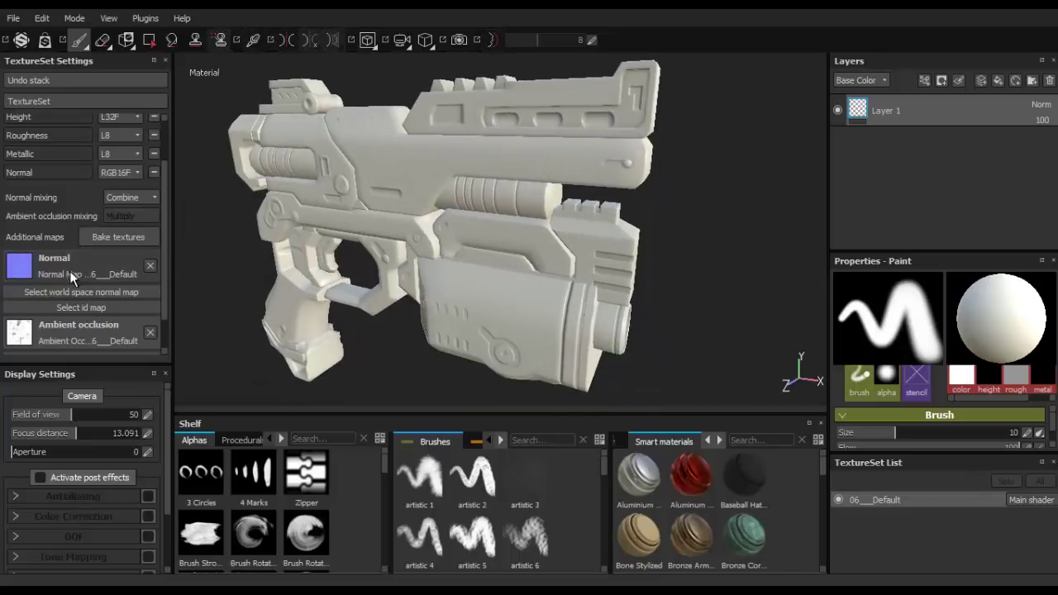
Reopen the baking settings, disable Normal and Ambient occlusion, and enable World space normal, ID, Curvature, Position and Thickness.
drag(167, 213, 167, 251)
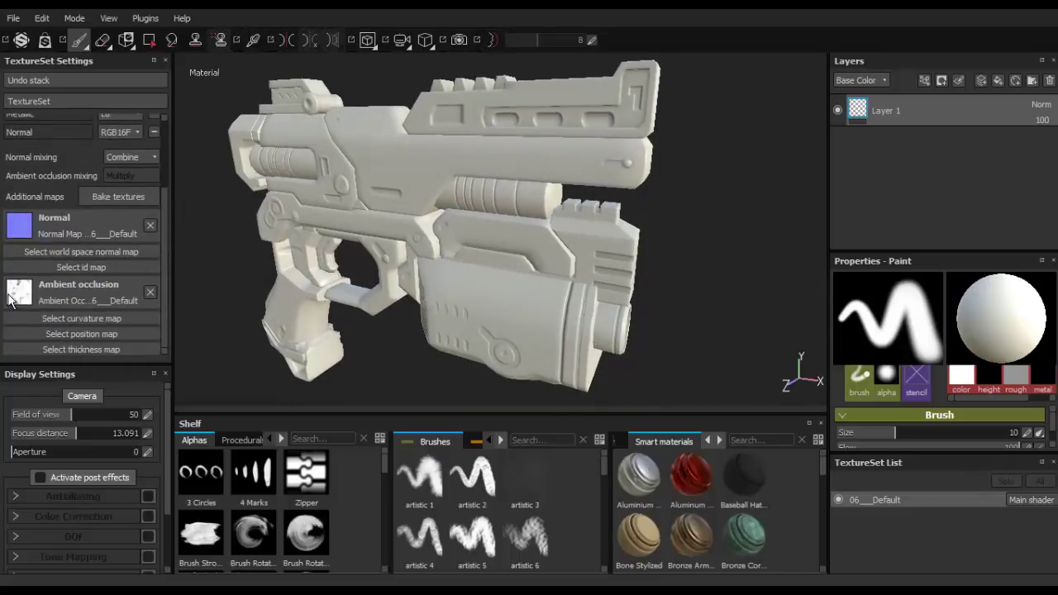
click(124, 195)
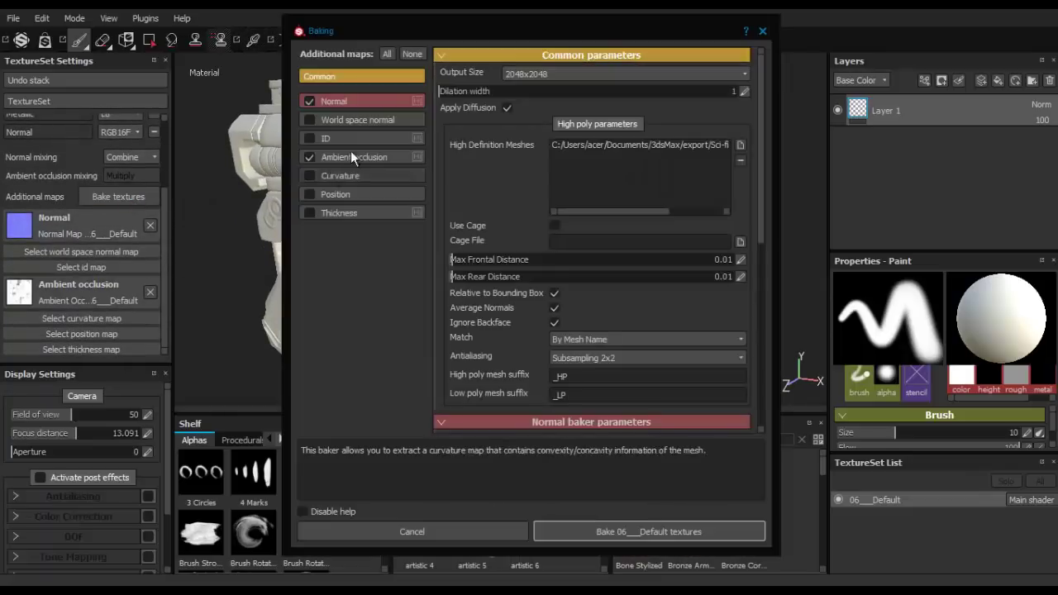
click(308, 158)
click(310, 120)
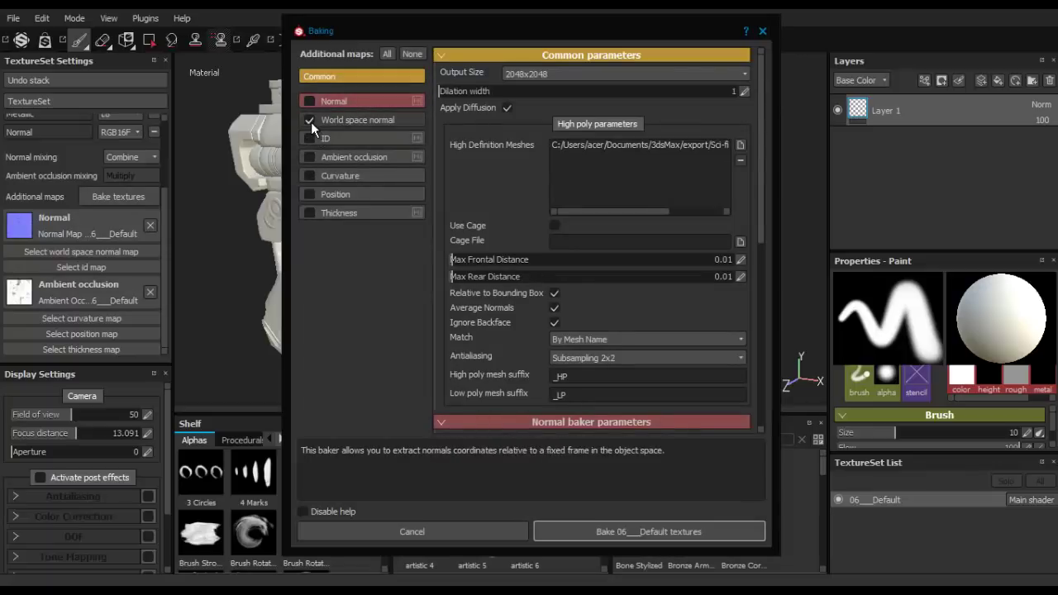
click(345, 119)
click(310, 139)
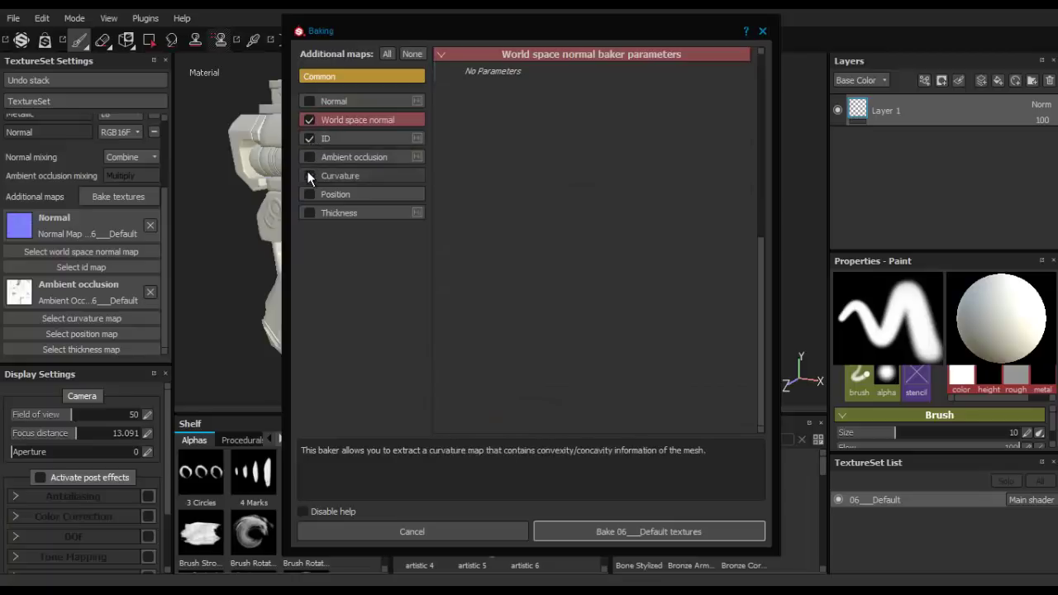
click(309, 174)
click(308, 196)
click(309, 213)
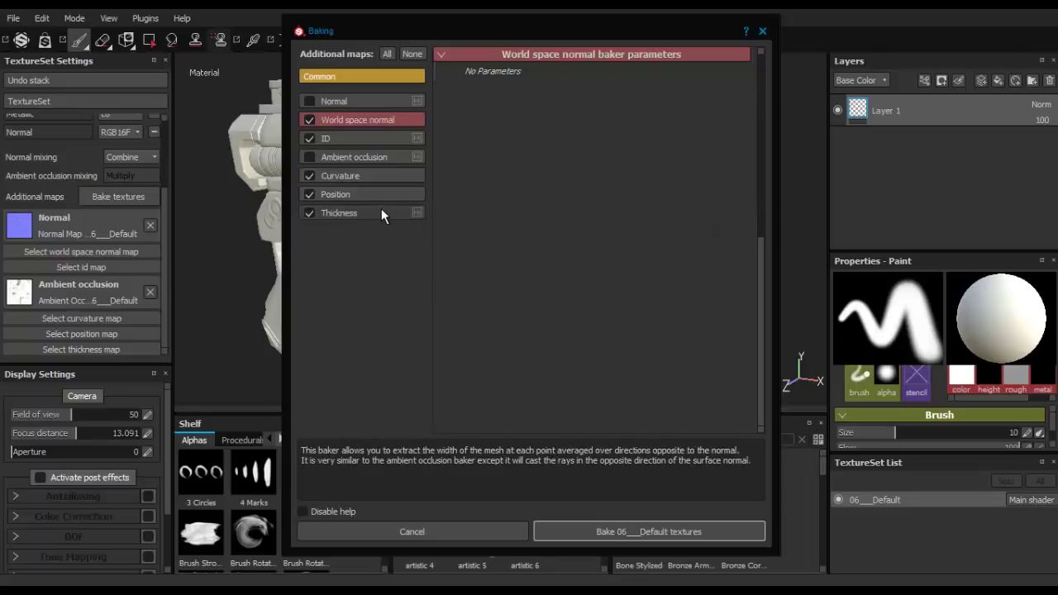
mouse_move(479, 31)
mouse_down()
mouse_move(515, 83)
mouse_move(490, 38)
mouse_up()
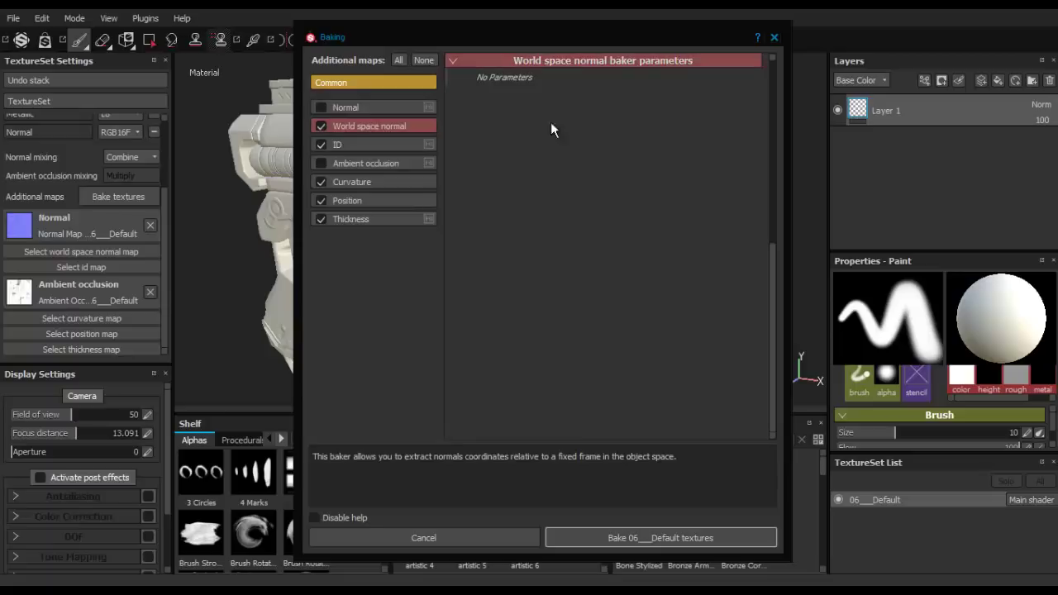
Choose Random as the ID baker's Color Generator, and check the Curvature and Position baker parameters.
click(355, 142)
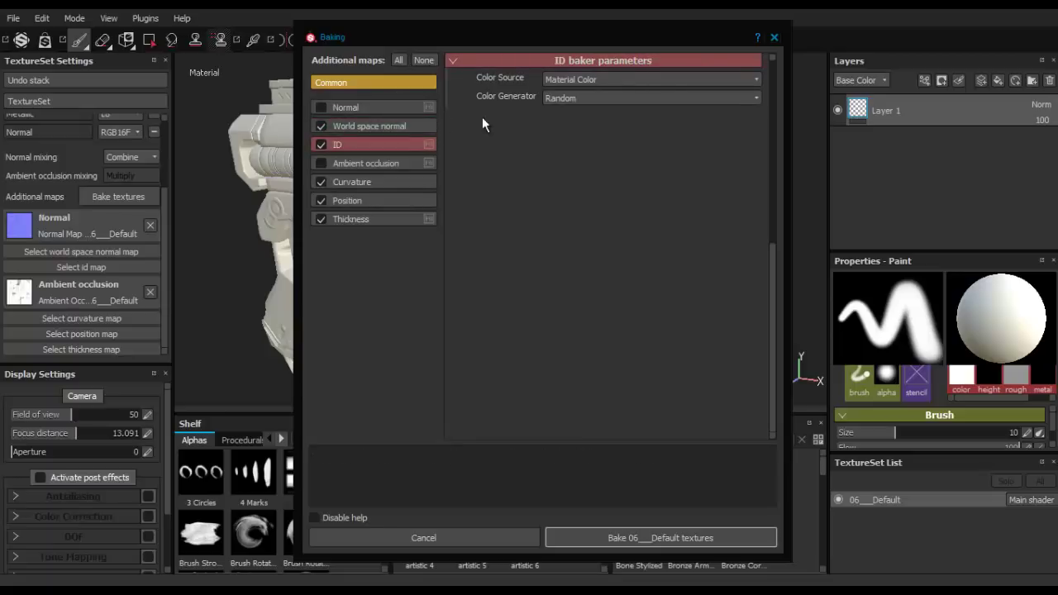
click(583, 98)
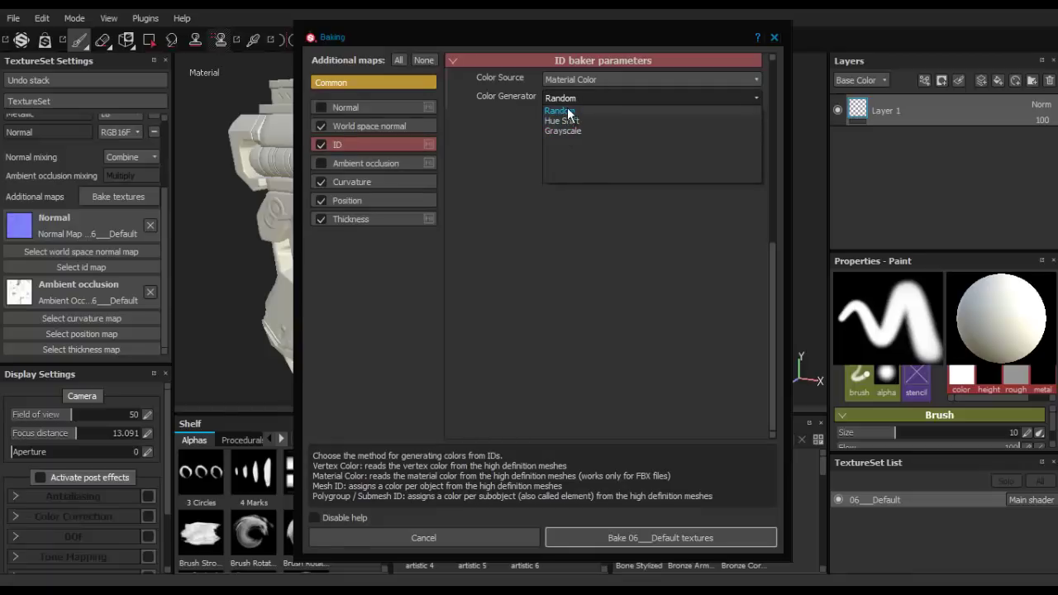
click(559, 110)
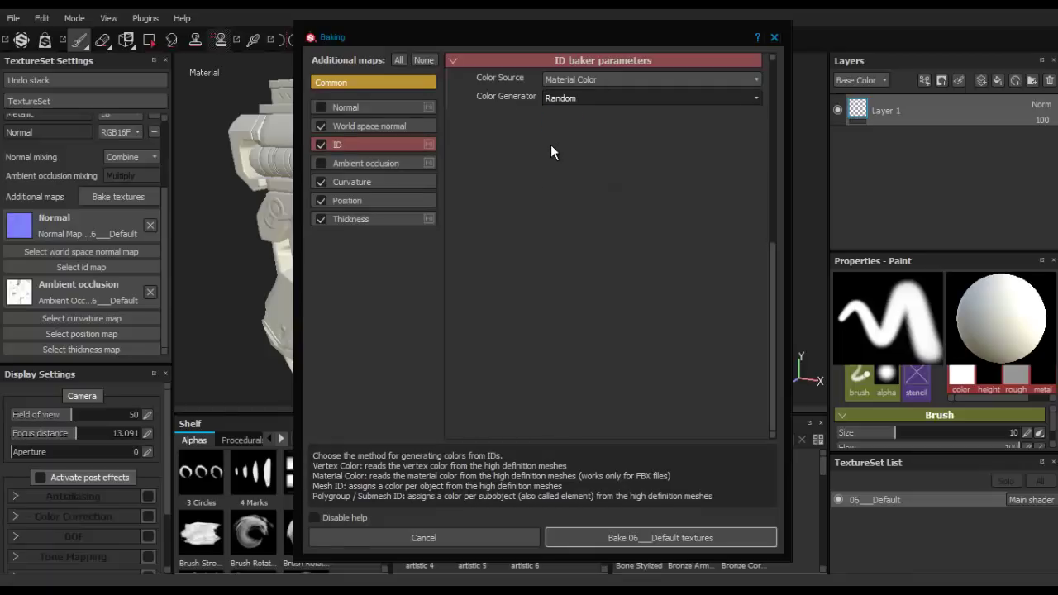
click(350, 162)
click(356, 182)
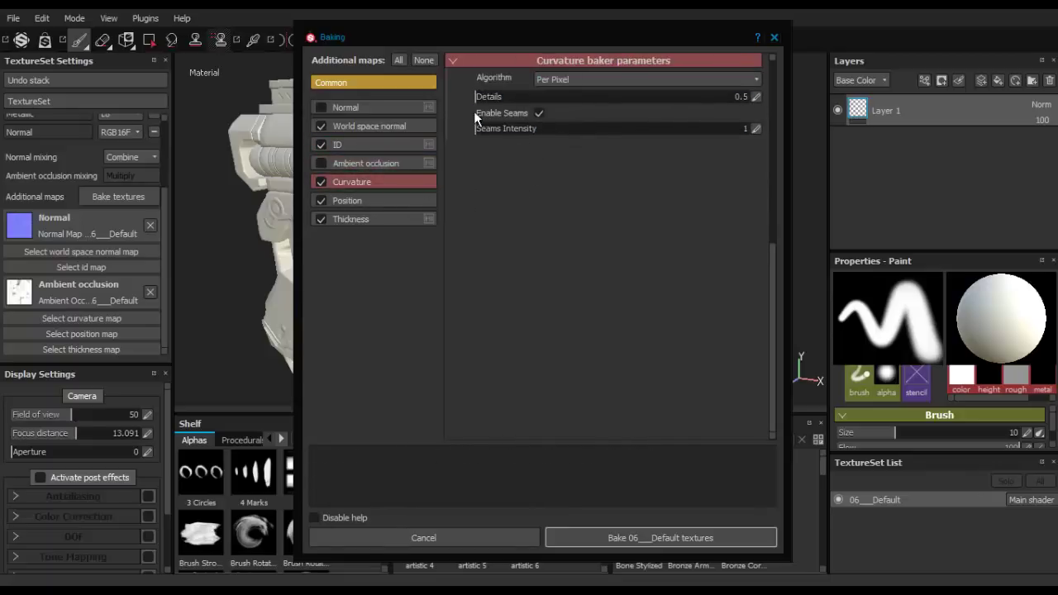
click(344, 201)
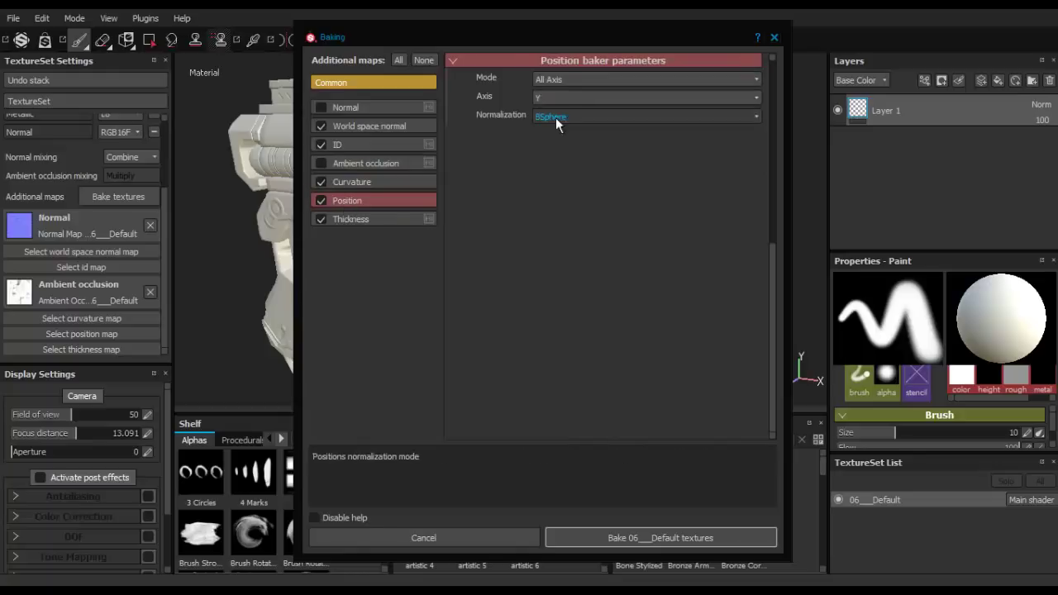
Set the Thickness baker's Self Occlusion to Only Same Mesh Name, and bake the 06___Default textures.
click(376, 219)
click(618, 196)
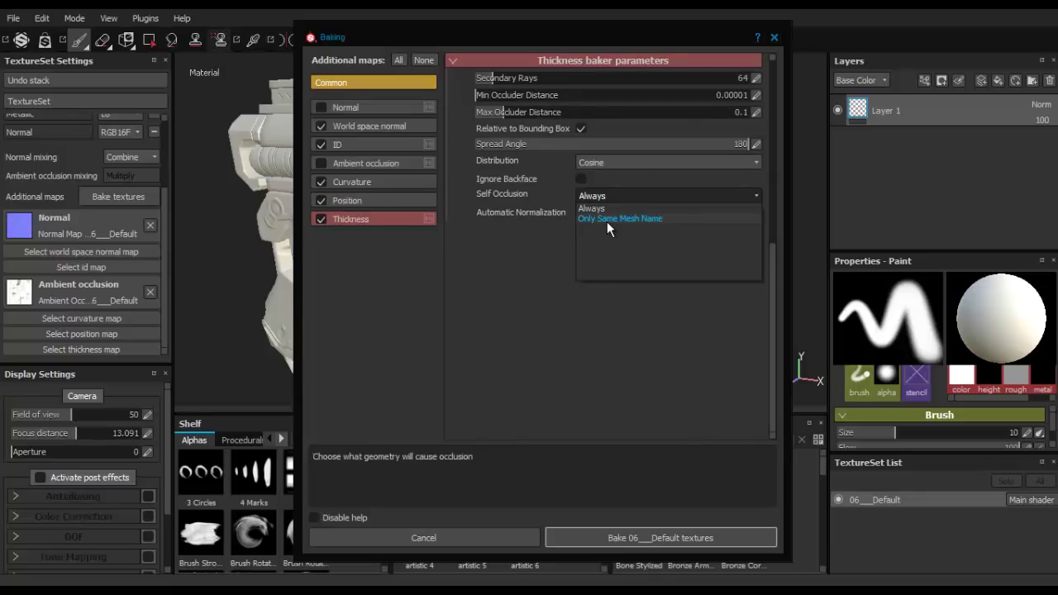
click(606, 220)
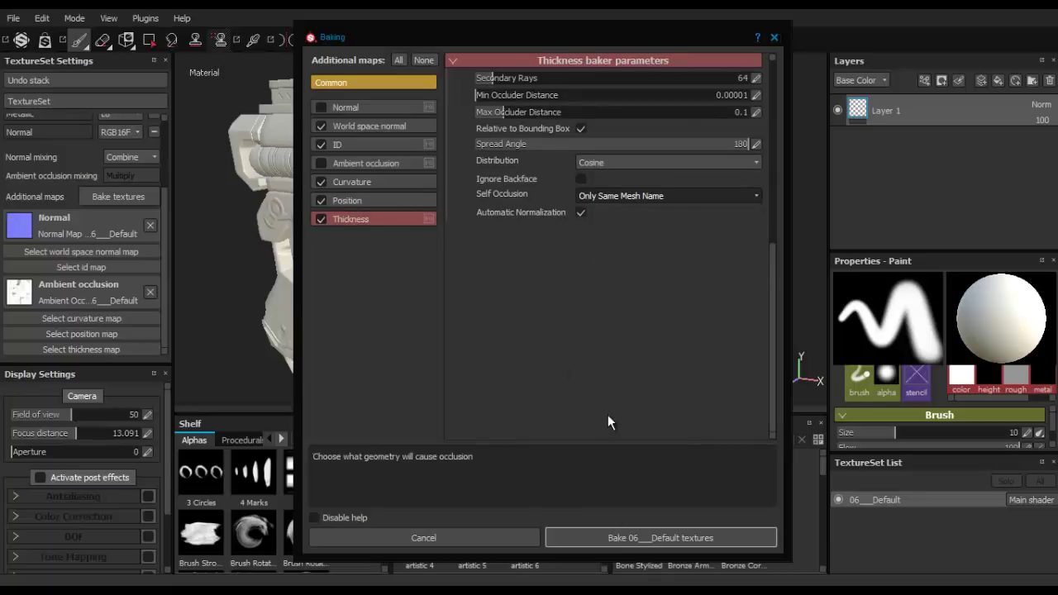
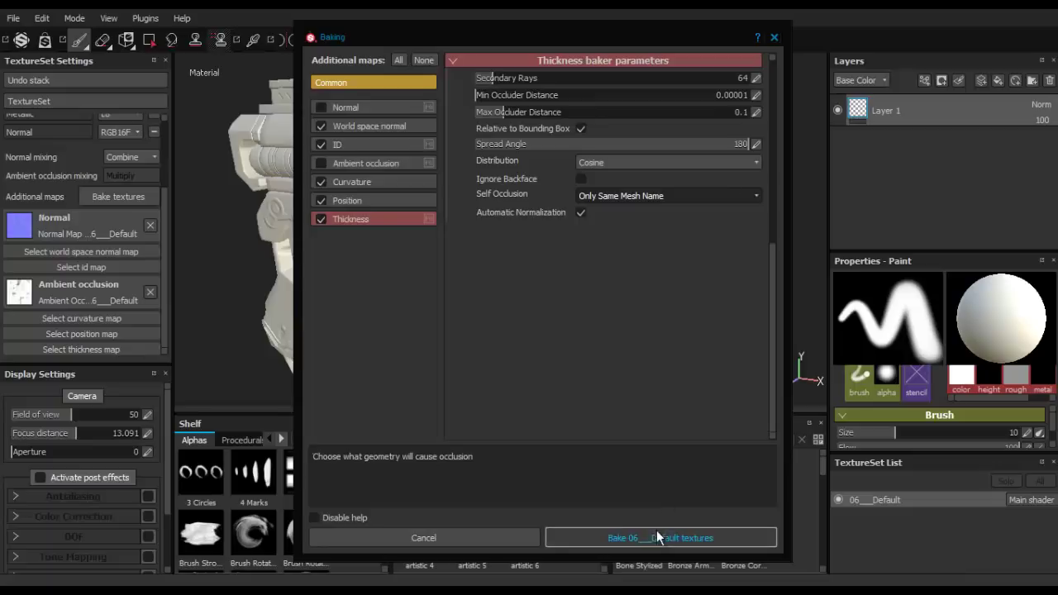
click(655, 537)
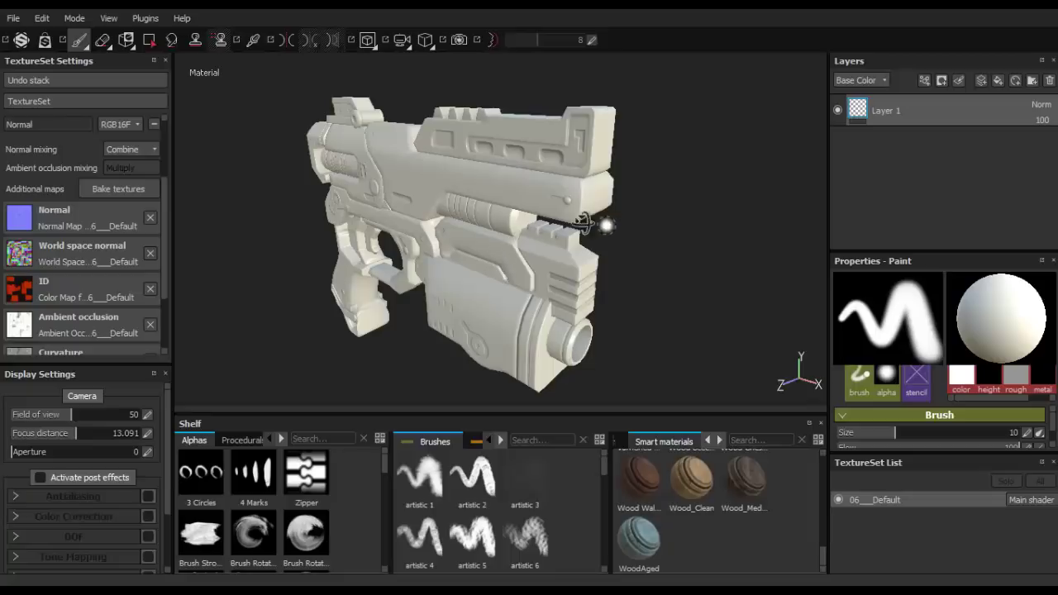
Inspect the gun from several angles with the complete set of baked maps applied.
alt+drag(583, 223, 661, 269)
alt+middle_drag(414, 231, 541, 224)
alt+middle_drag(394, 207, 491, 206)
alt+drag(465, 198, 256, 196)
scroll(517, 197, down, 1)
alt+middle_drag(520, 193, 600, 163)
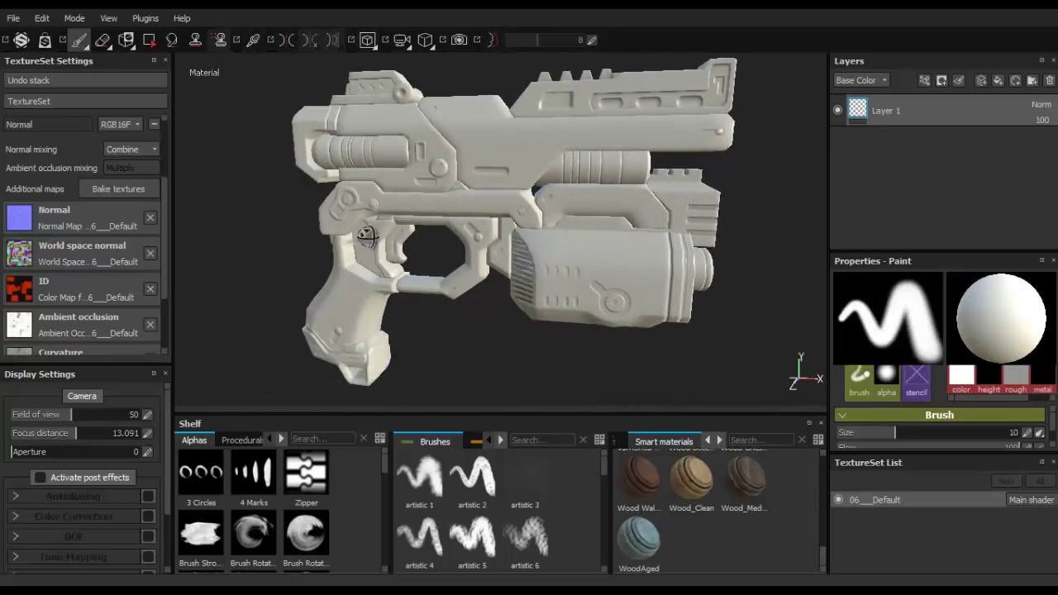
alt+drag(368, 237, 322, 248)
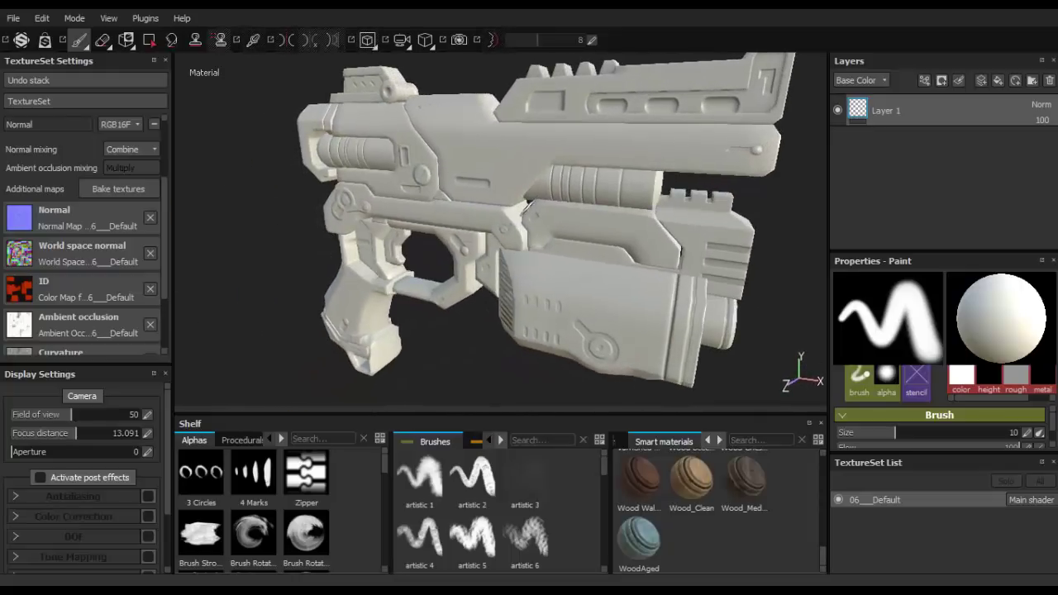
alt+drag(496, 192, 652, 179)
alt+middle_drag(668, 183, 508, 223)
scroll(507, 223, down, 2)
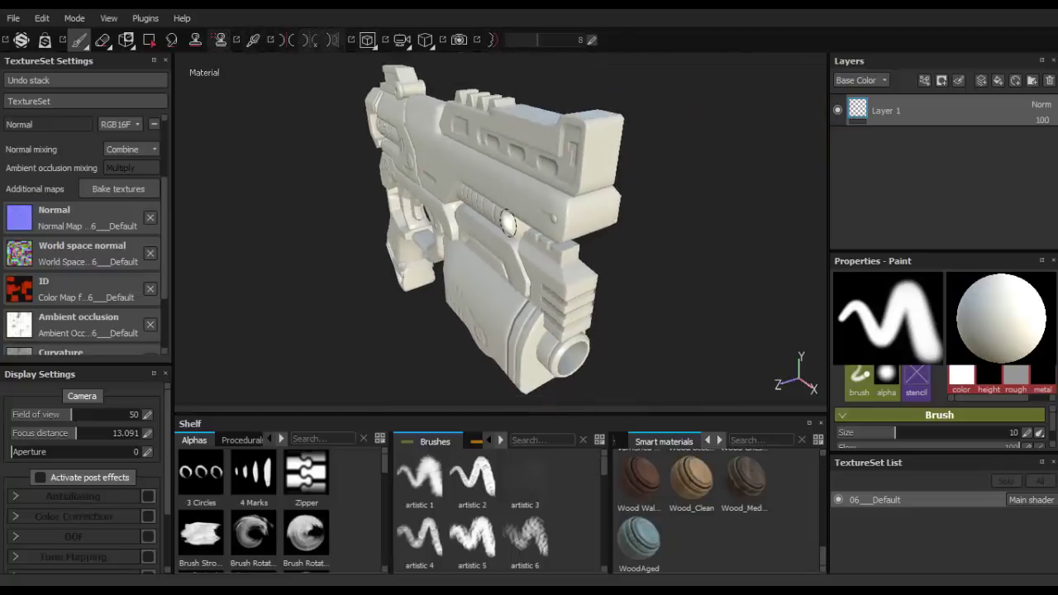
alt+drag(508, 223, 512, 192)
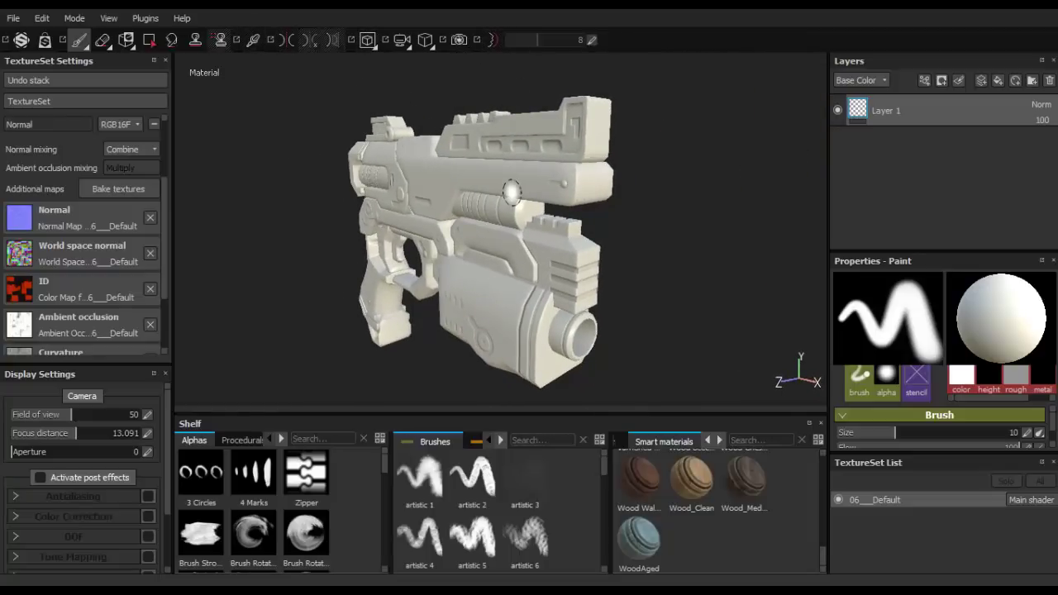
alt+middle_drag(624, 189, 510, 191)
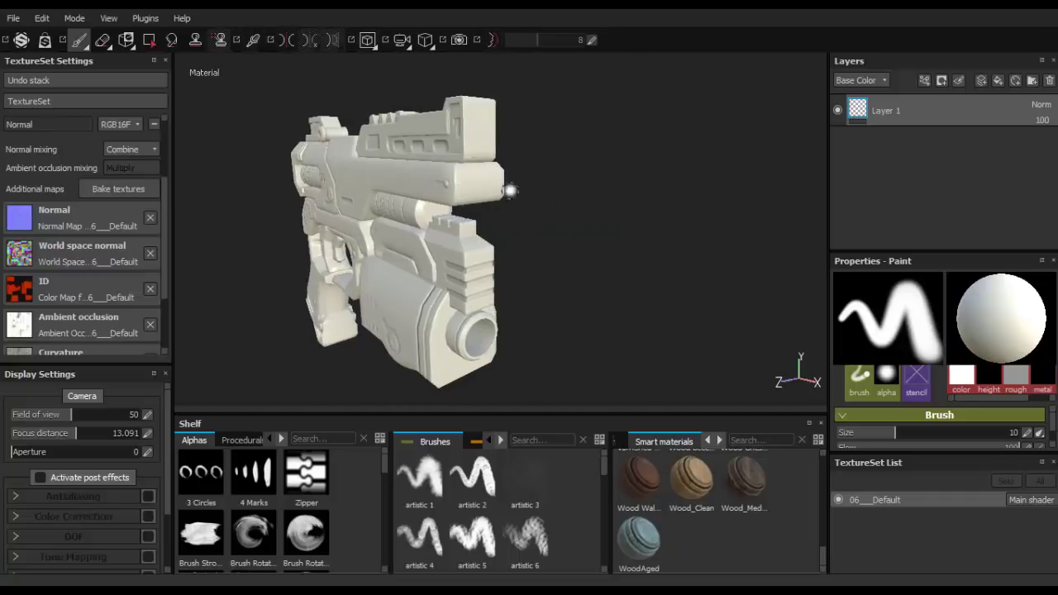
mouse_move(487, 188)
alt+mouse_down()
mouse_move(581, 174)
mouse_move(440, 199)
alt+mouse_up()
alt+middle_drag(439, 199, 530, 178)
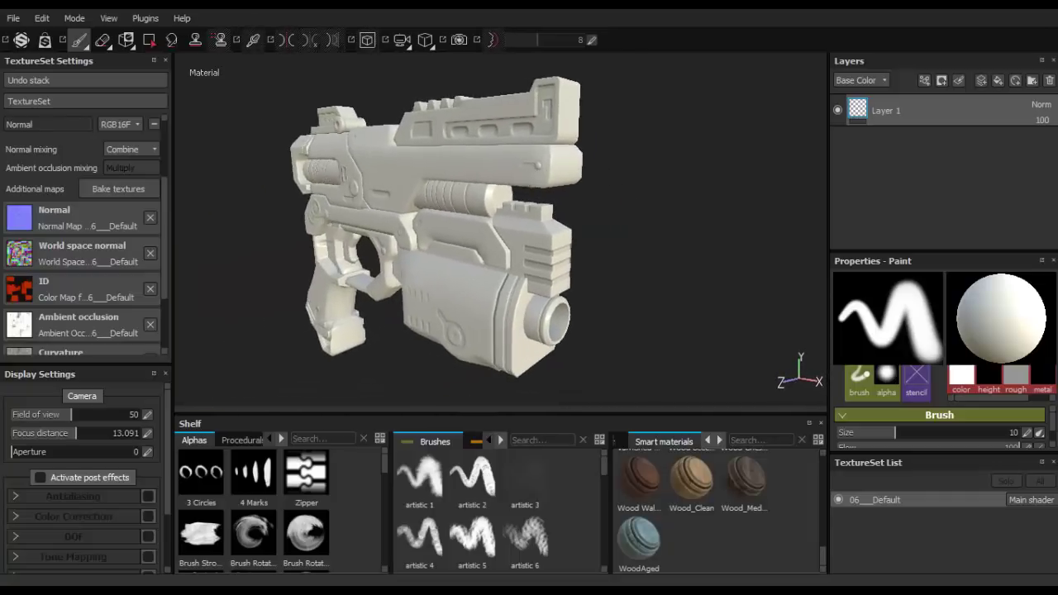
alt+drag(531, 179, 517, 181)
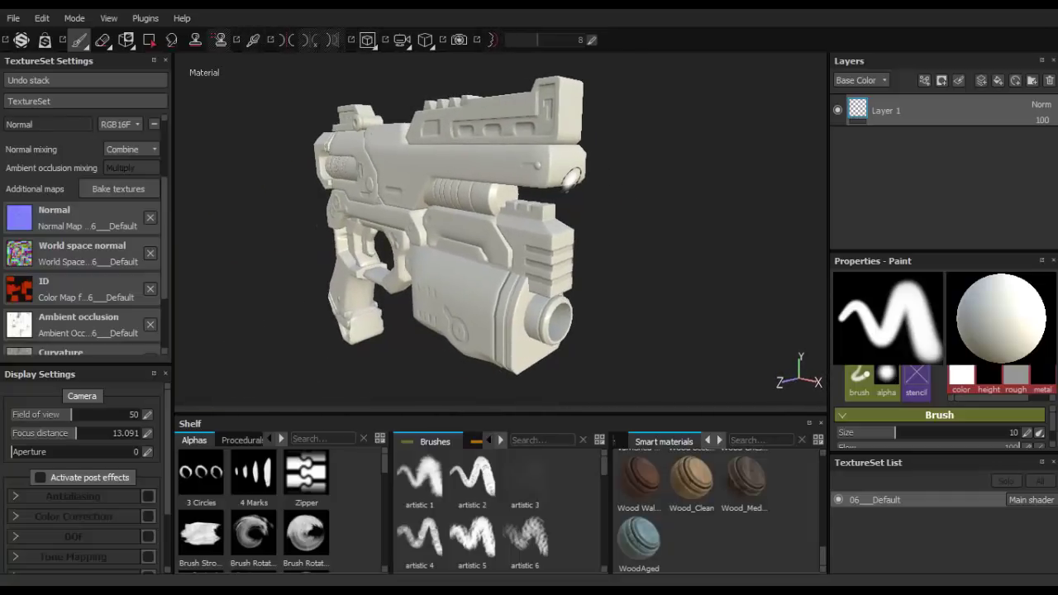
Enlarge the smart materials shelf and add the Steel Gun Painted smart material to the layer stack beneath Layer 1.
mouse_move(612, 485)
mouse_down()
mouse_move(240, 496)
mouse_move(171, 516)
mouse_up()
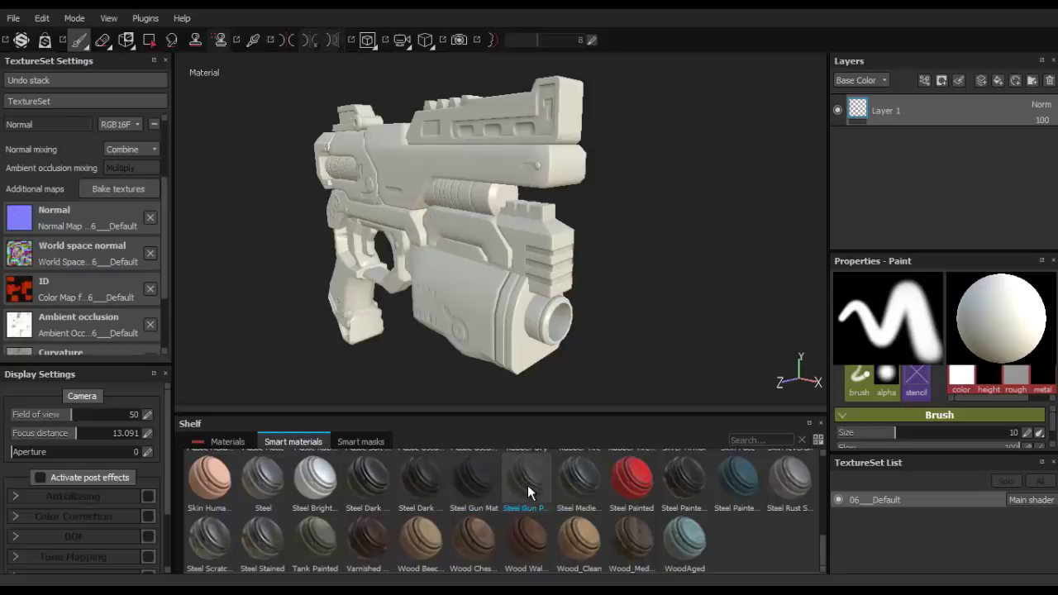
mouse_move(529, 478)
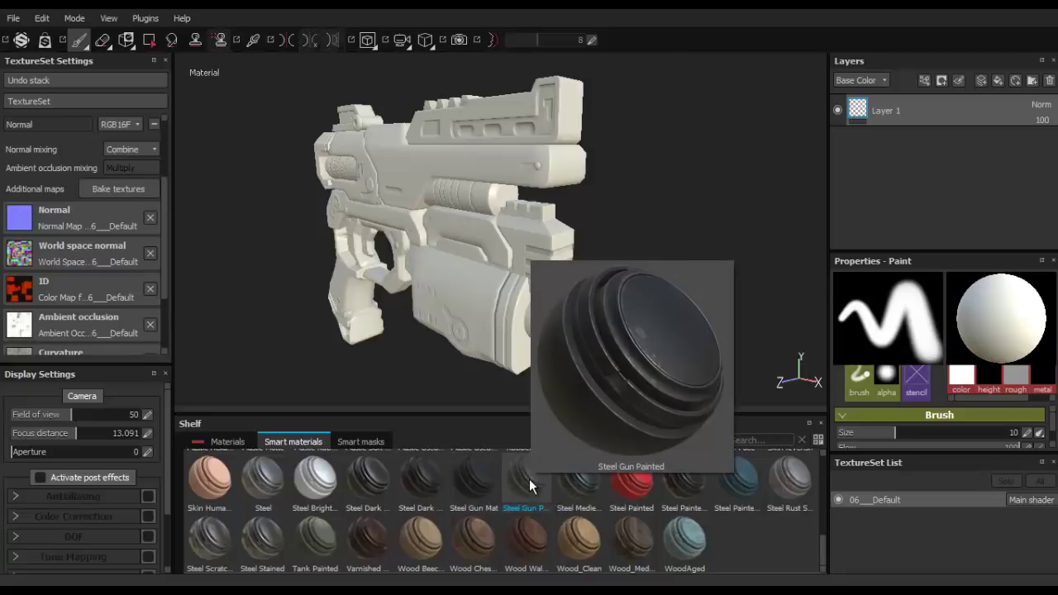
mouse_move(529, 478)
mouse_down()
mouse_move(701, 348)
mouse_move(913, 139)
mouse_up()
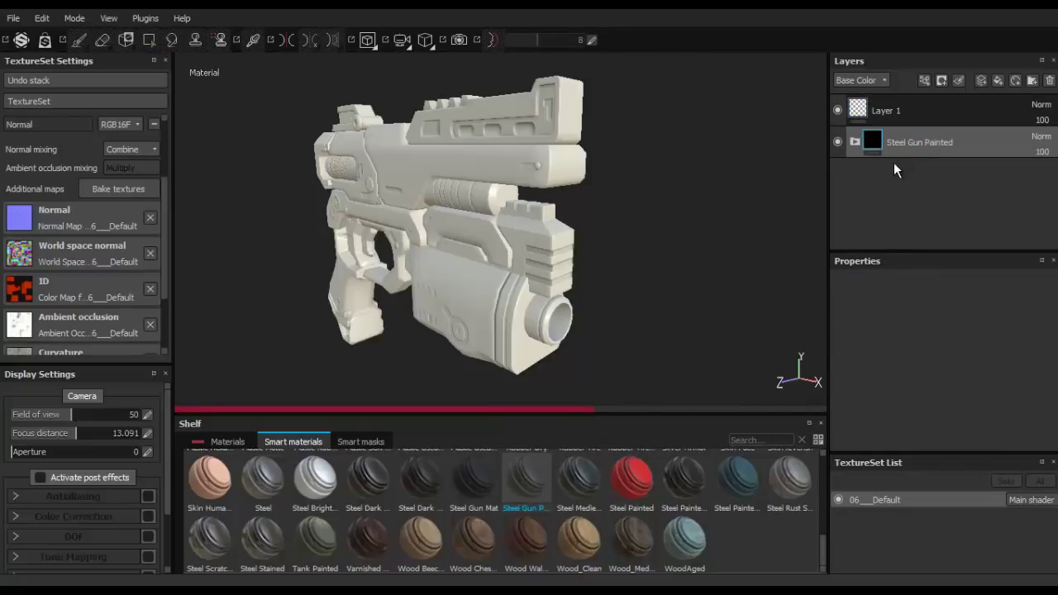
Inspect the Steel Gun Painted material over the whole gun from both sides.
alt+middle_drag(501, 122, 493, 163)
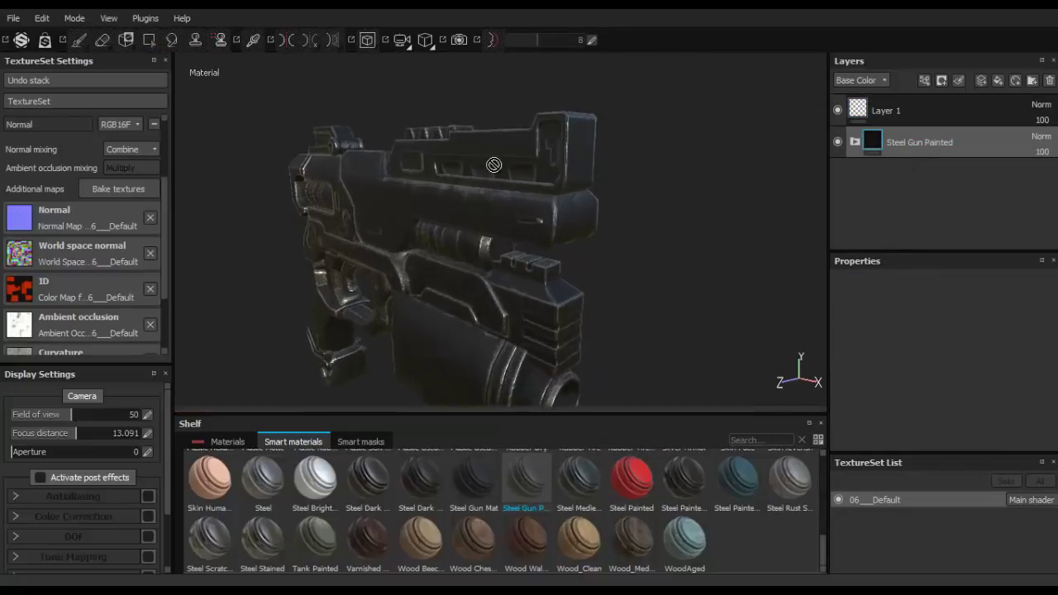
alt+right_drag(493, 163, 559, 120)
alt+drag(593, 119, 324, 160)
alt+drag(399, 154, 682, 138)
alt+right_drag(661, 143, 501, 212)
alt+middle_drag(500, 211, 514, 157)
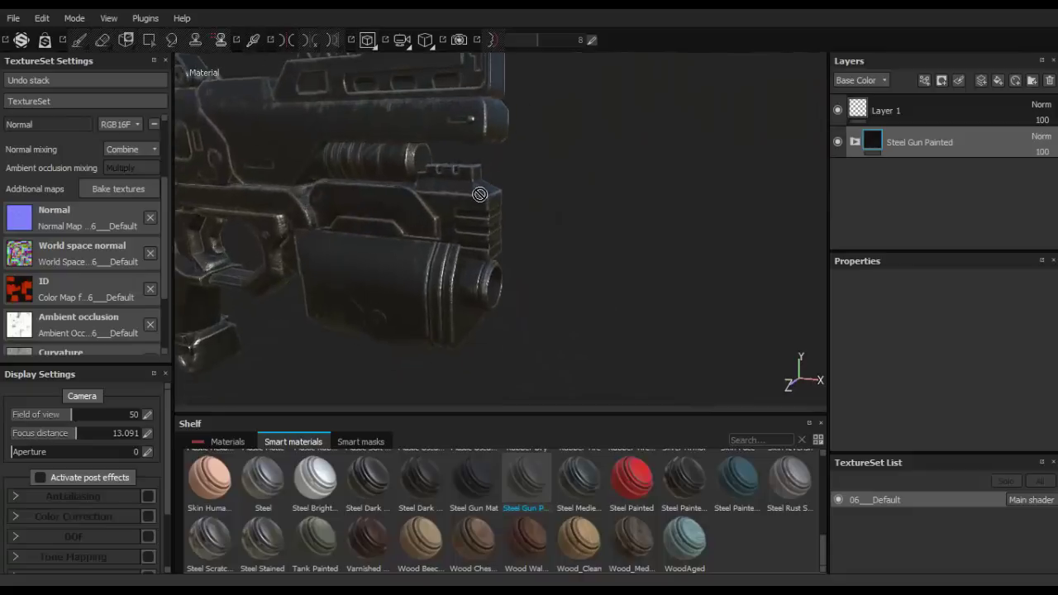
Examine the material's edge wear up close on the lower barrel, muzzle and grip, and return to the full gun.
alt+right_drag(413, 216, 441, 195)
alt+drag(441, 195, 421, 128)
alt+middle_drag(394, 253, 462, 124)
alt+right_drag(430, 235, 479, 204)
alt+drag(480, 203, 514, 253)
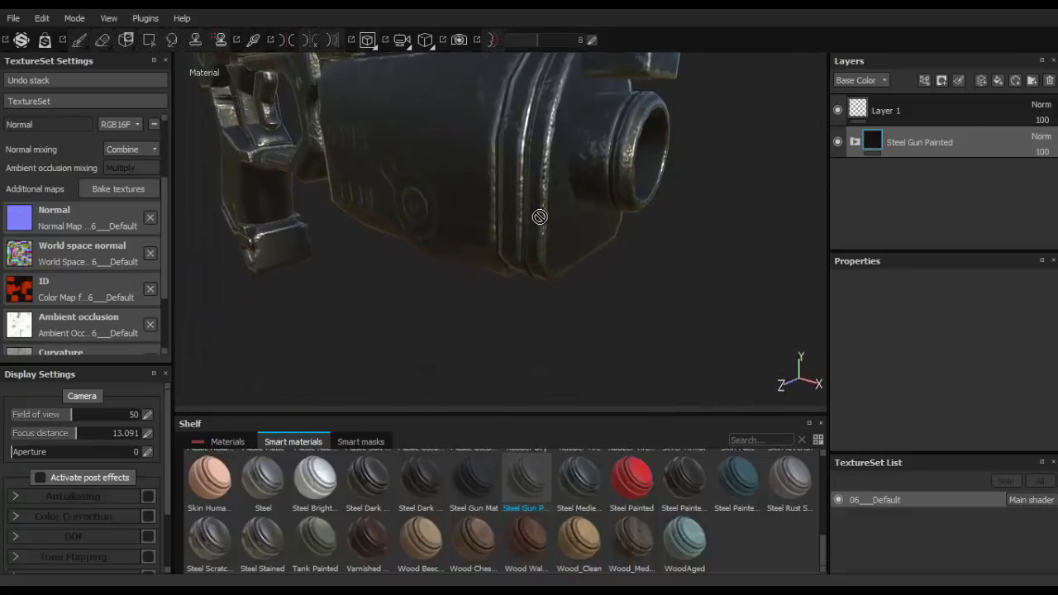
alt+right_drag(537, 239, 512, 250)
alt+middle_drag(557, 143, 555, 235)
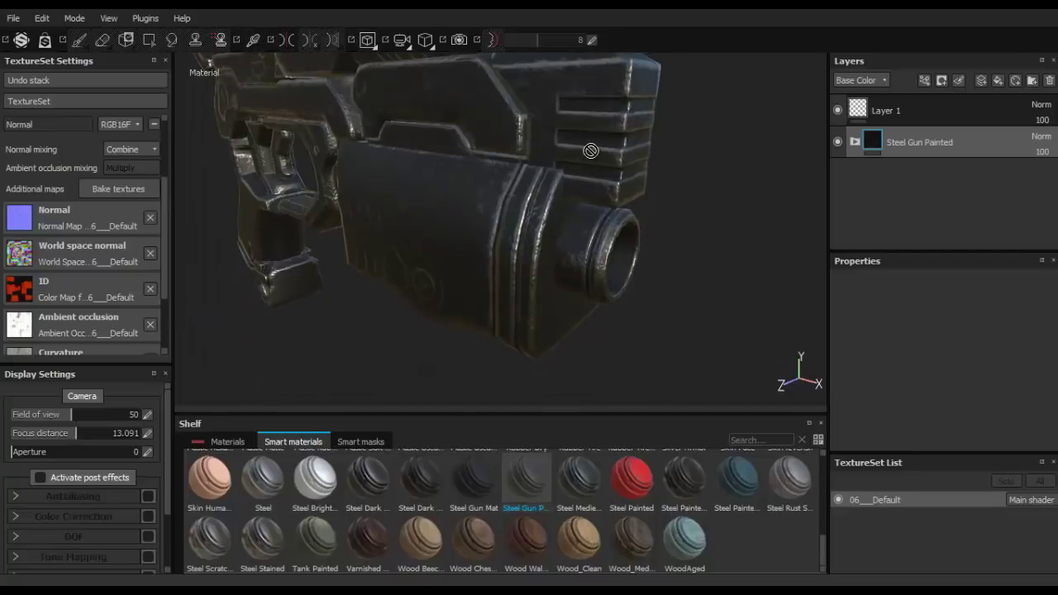
alt+right_drag(578, 190, 545, 189)
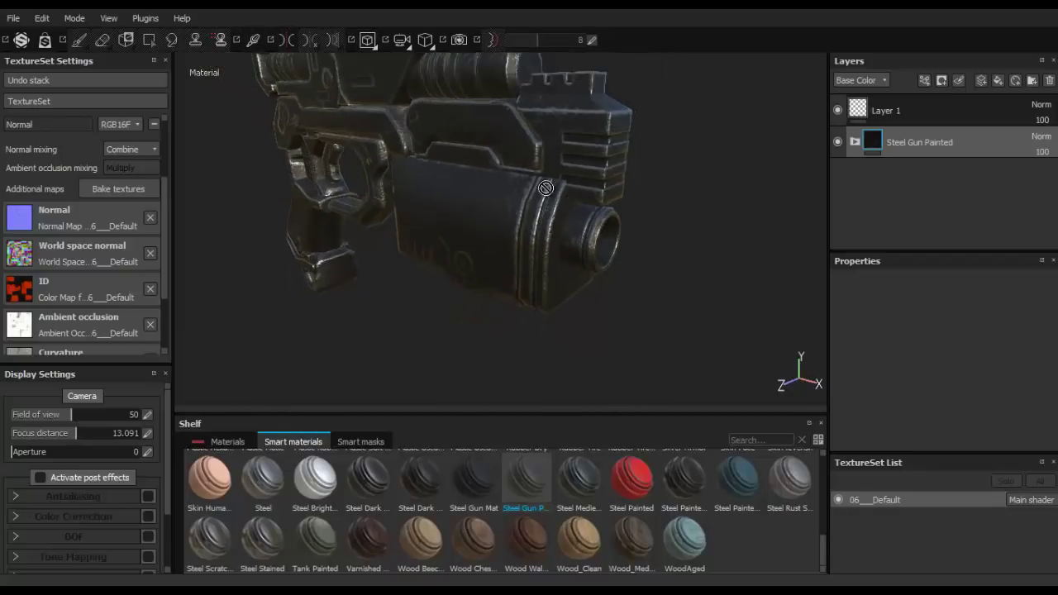
alt+middle_drag(521, 200, 498, 332)
alt+right_drag(529, 271, 474, 270)
alt+drag(488, 260, 498, 261)
alt+middle_drag(486, 263, 501, 248)
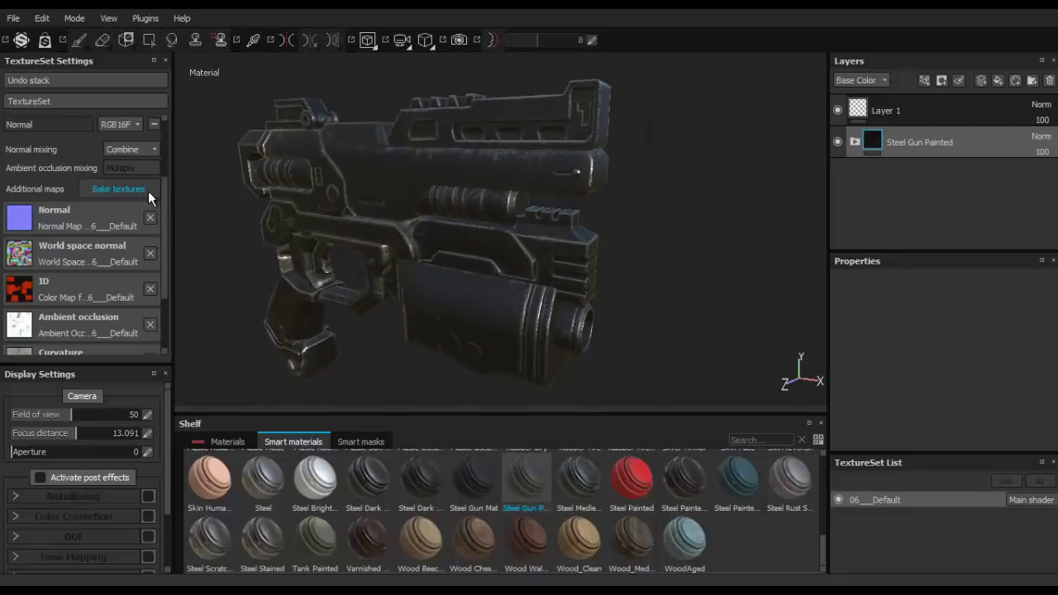
Review the list of baked additional maps and remove the Curvature map from the texture set.
drag(163, 186, 167, 253)
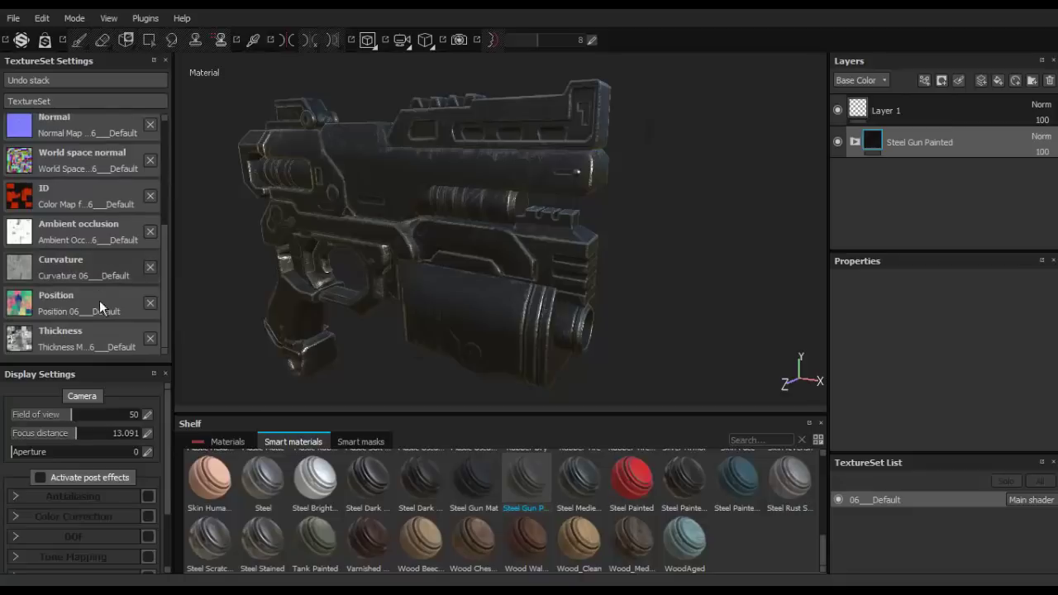
alt+drag(691, 171, 415, 201)
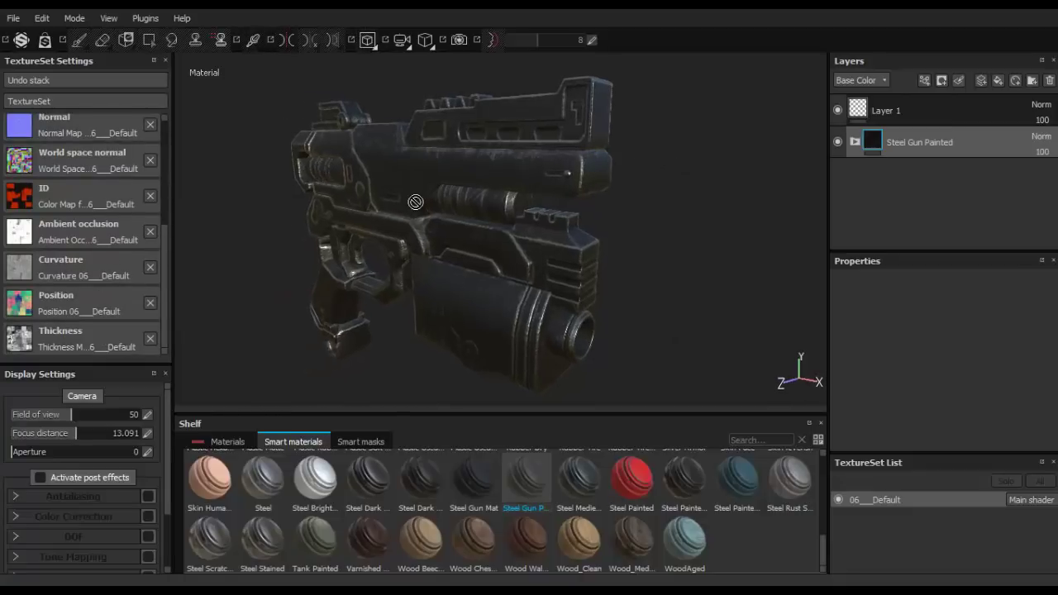
mouse_move(166, 266)
mouse_down()
mouse_move(168, 229)
mouse_move(166, 255)
mouse_up()
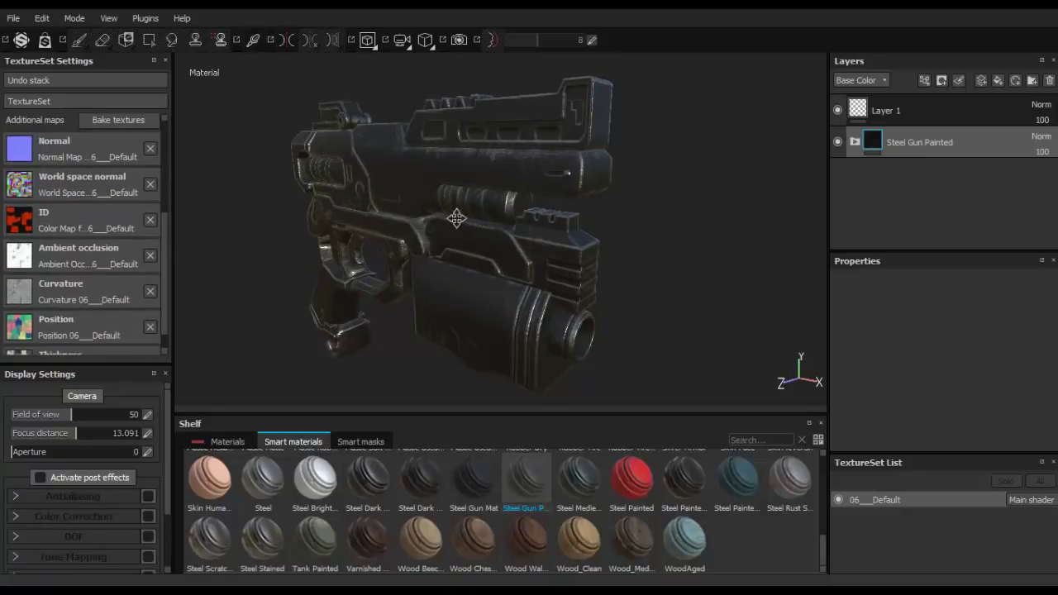
scroll(455, 217, up, 2)
alt+middle_drag(455, 217, 418, 250)
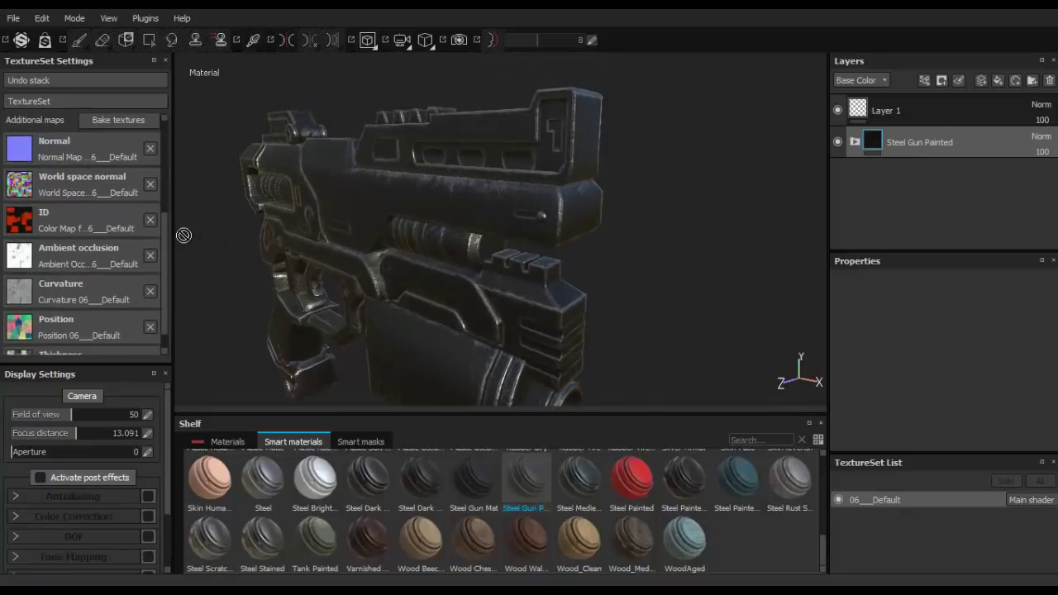
drag(165, 230, 164, 268)
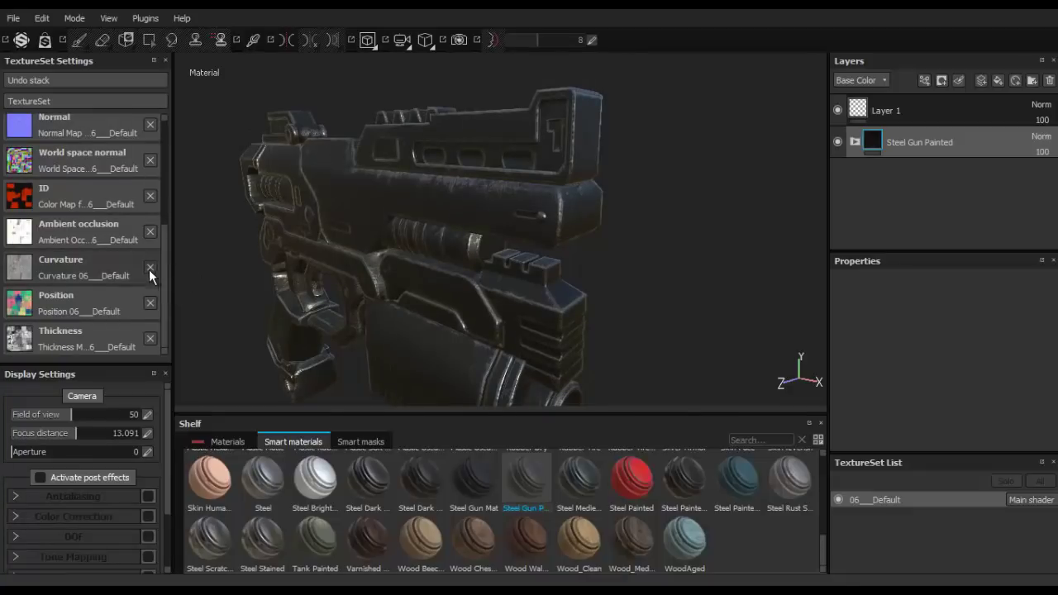
click(149, 265)
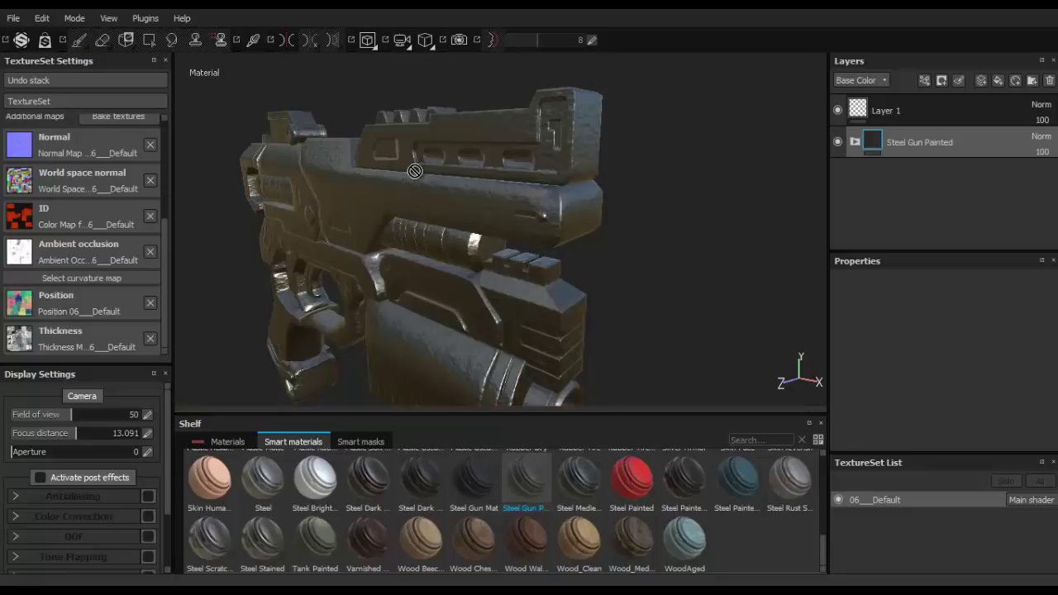
Examine from several angles and up close how the Steel Gun Painted material looks on the gun without the Curvature map.
alt+drag(460, 170, 484, 170)
alt+right_drag(484, 170, 534, 154)
alt+drag(533, 154, 256, 153)
alt+drag(385, 188, 618, 250)
alt+drag(457, 164, 479, 167)
alt+middle_drag(479, 168, 711, 134)
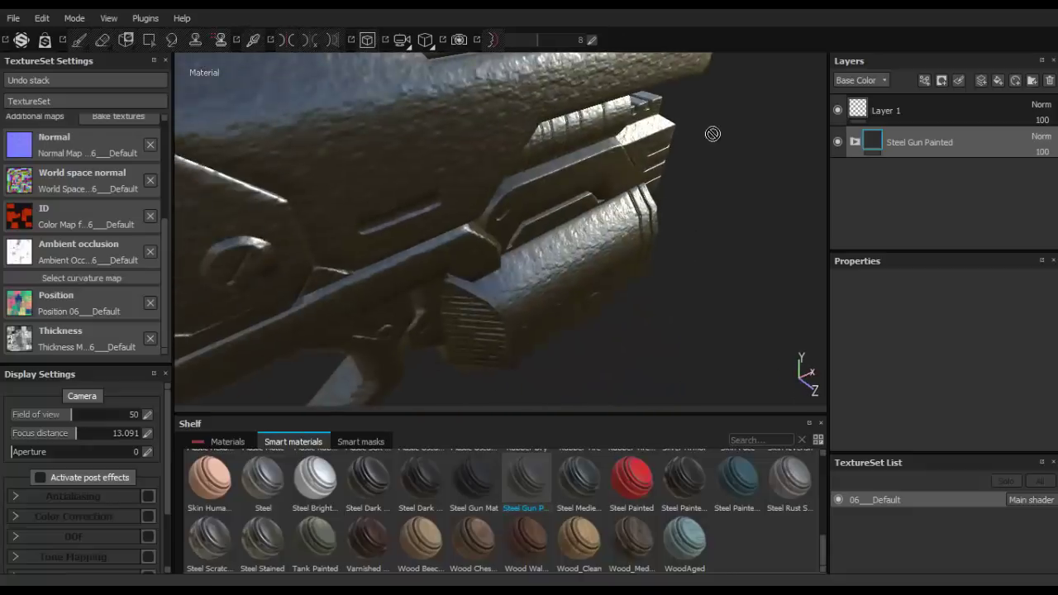
alt+right_drag(711, 134, 330, 248)
alt+drag(512, 198, 397, 157)
alt+middle_drag(579, 168, 546, 174)
alt+middle_drag(620, 162, 512, 159)
alt+drag(591, 150, 389, 241)
alt+middle_drag(621, 146, 556, 180)
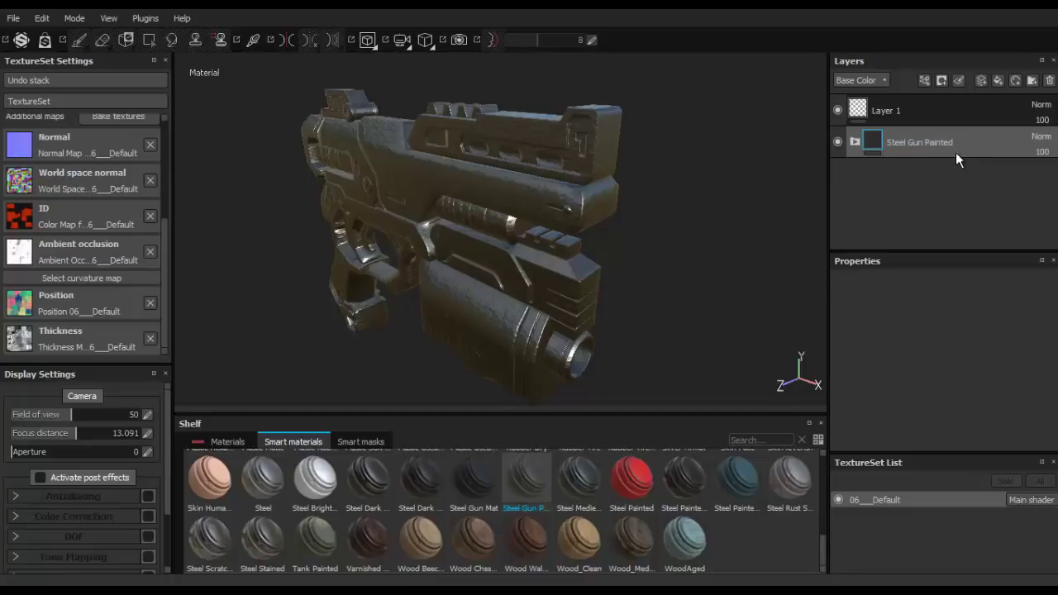
alt+middle_drag(513, 171, 501, 162)
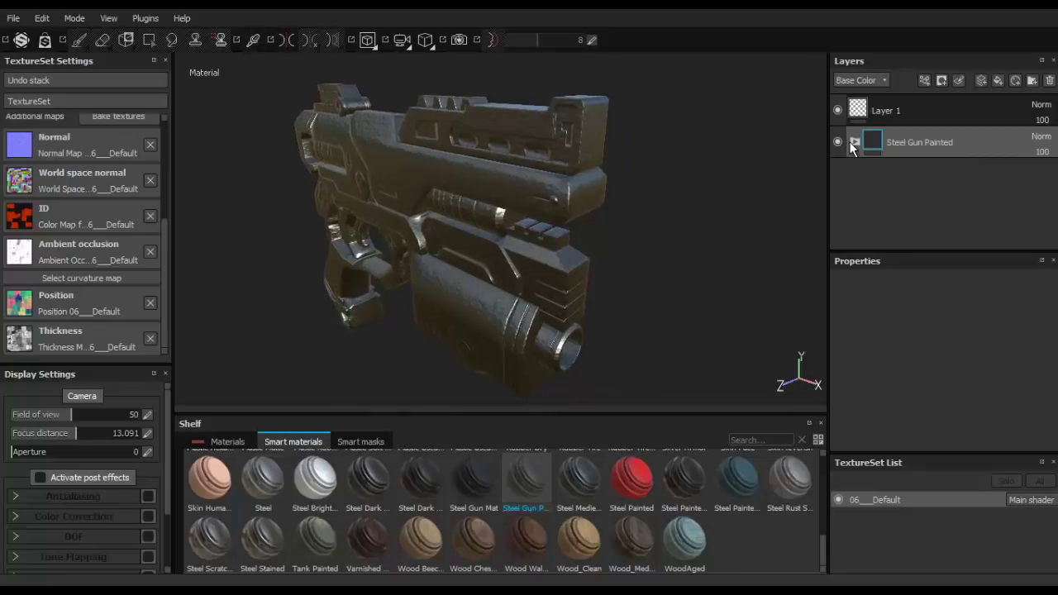
Expand the Steel Gun Painted folder, review its Scratches and Base Metal layers with their Fill effects, and collapse it again.
click(853, 142)
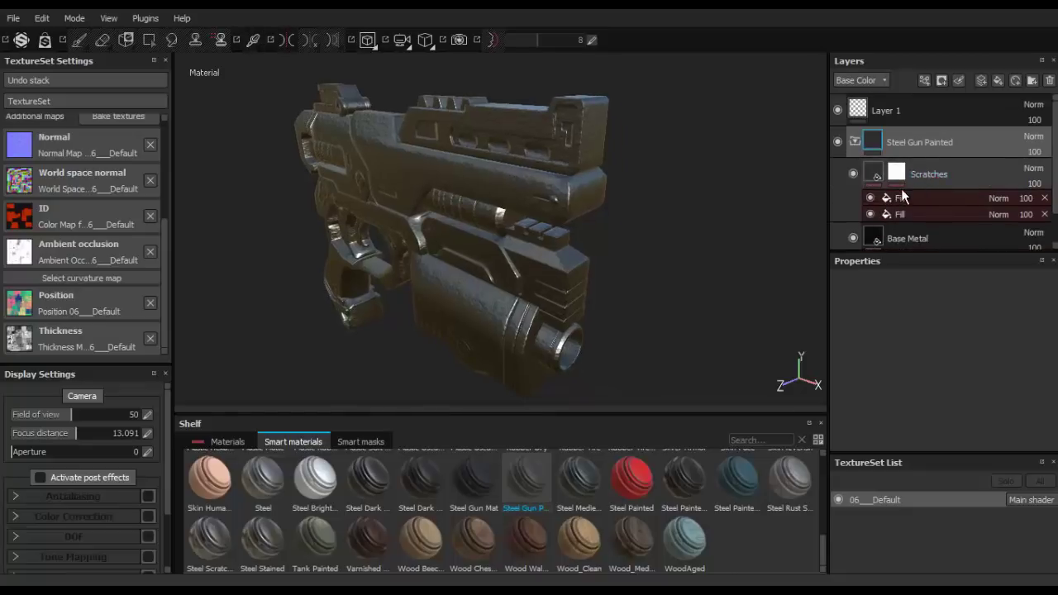
scroll(906, 200, down, 2)
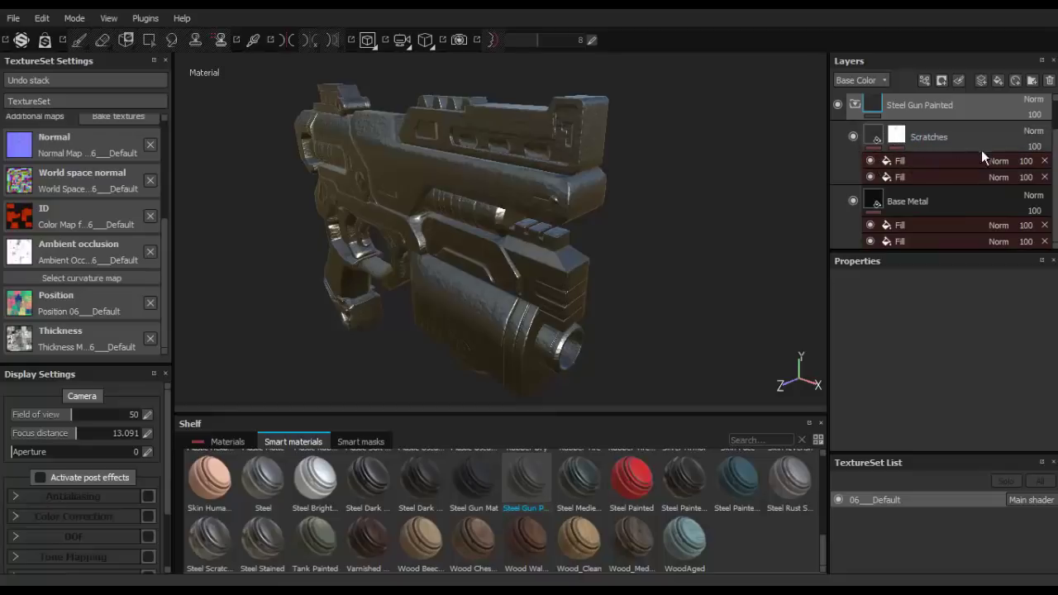
scroll(952, 222, up, 1)
scroll(953, 223, down, 1)
scroll(864, 145, up, 1)
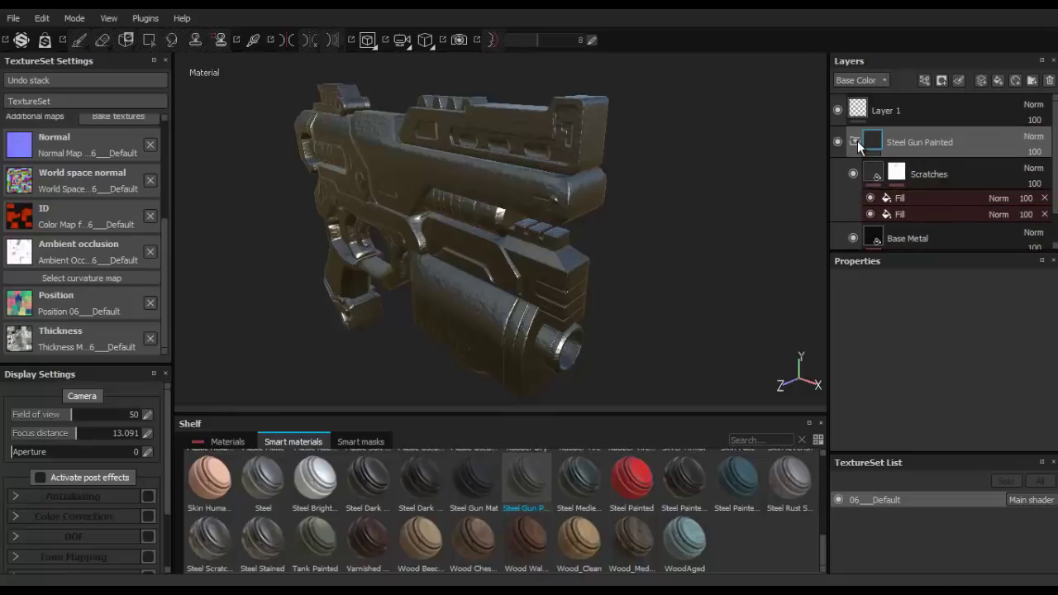
click(853, 141)
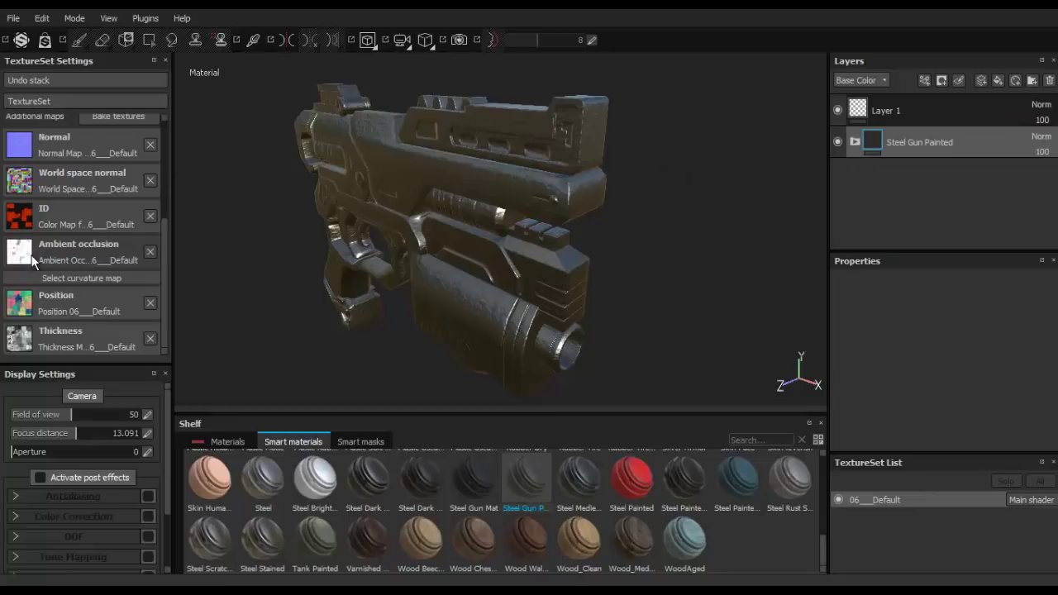
Reassign the Curvature 06___Default map to the empty curvature slot and check the edge wear on the gun.
click(97, 283)
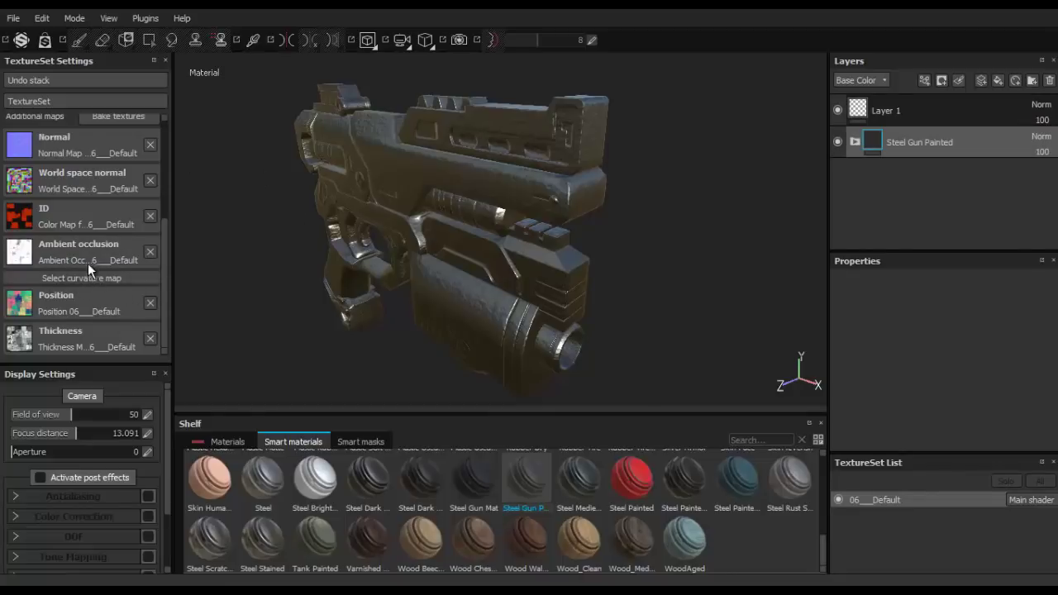
alt+middle_drag(563, 189, 559, 215)
alt+middle_drag(550, 253, 522, 235)
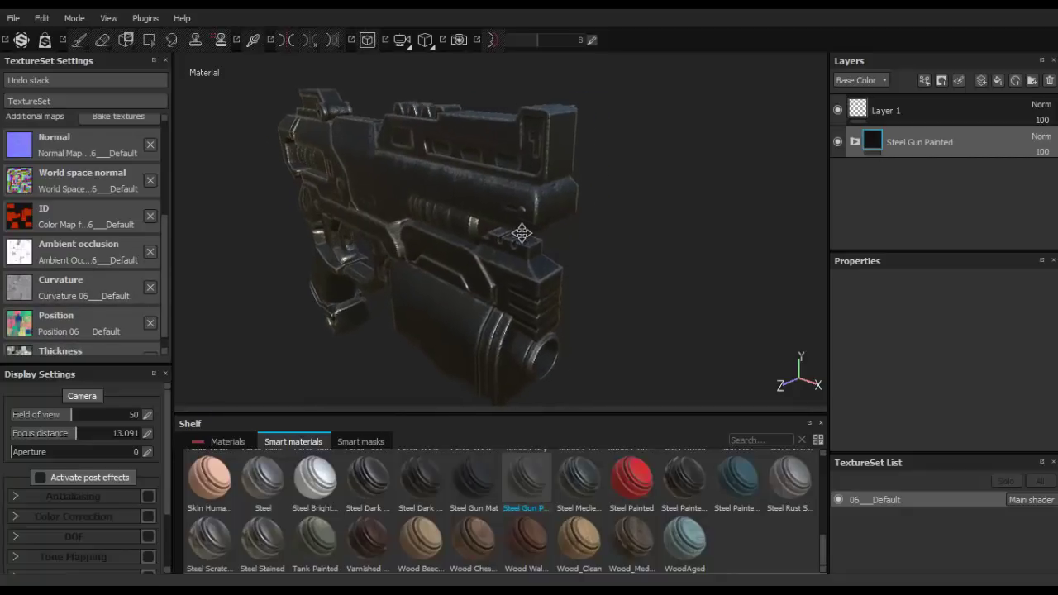
alt+drag(404, 276, 454, 254)
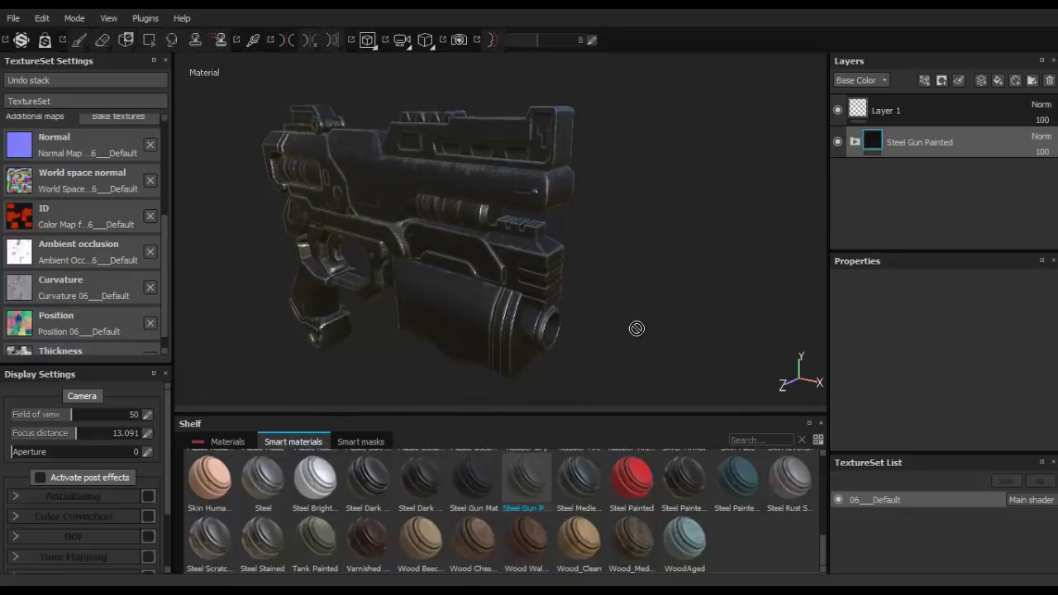
Hide the side panels and shelf to enlarge the 3D view, and look at the textured gun up close.
key(alt)
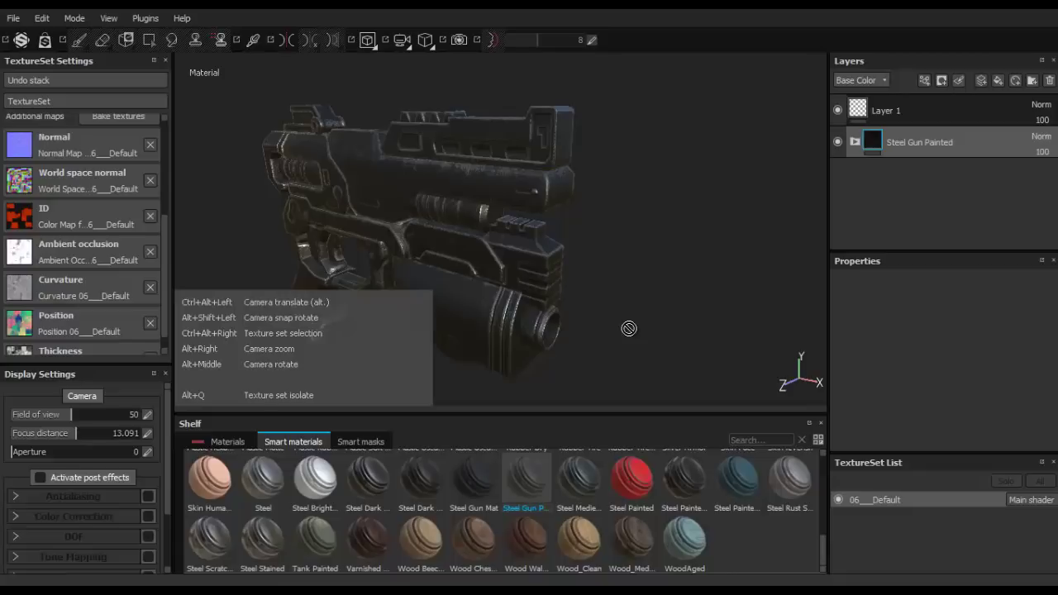
key(Tab)
alt+middle_drag(588, 227, 577, 259)
scroll(605, 236, up, 1)
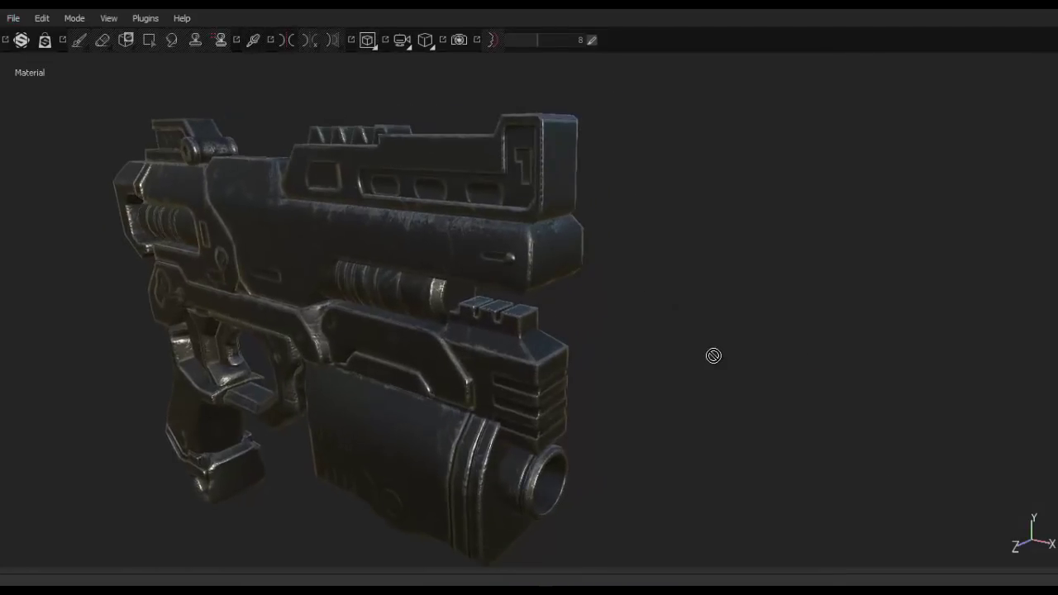